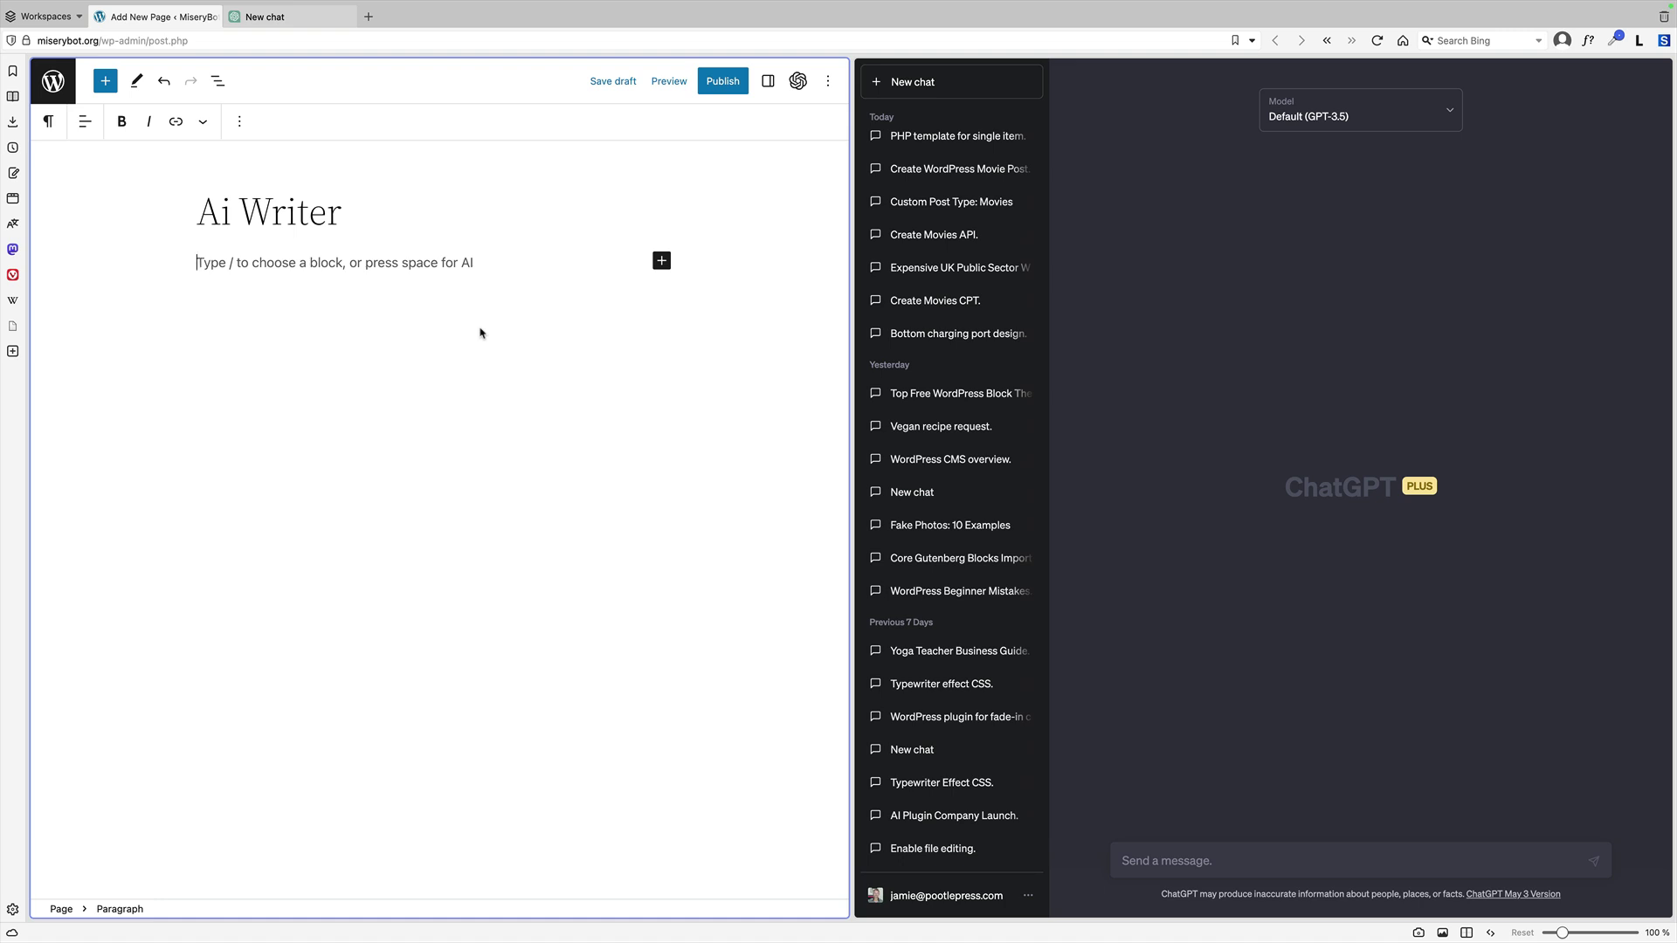
- Enter 'write a short history about wordpress' in the AI prompt and in ChatGPT, then start generation
{"action": "key", "text": "space"}
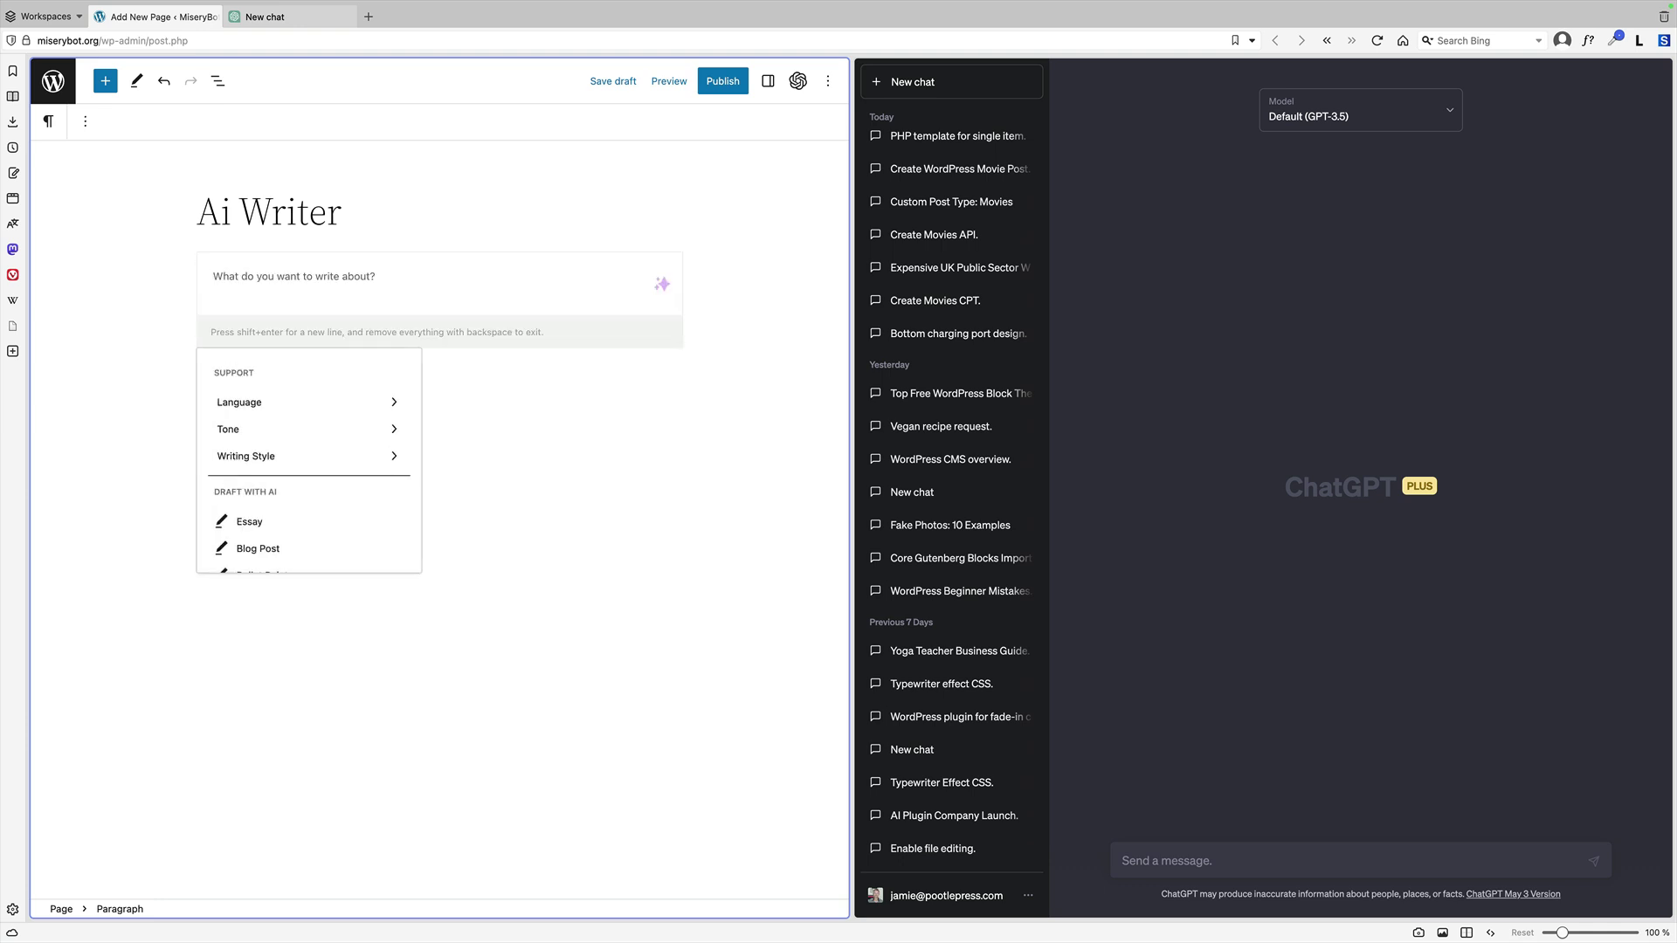
{"action": "left_click", "coordinate": [479, 328]}
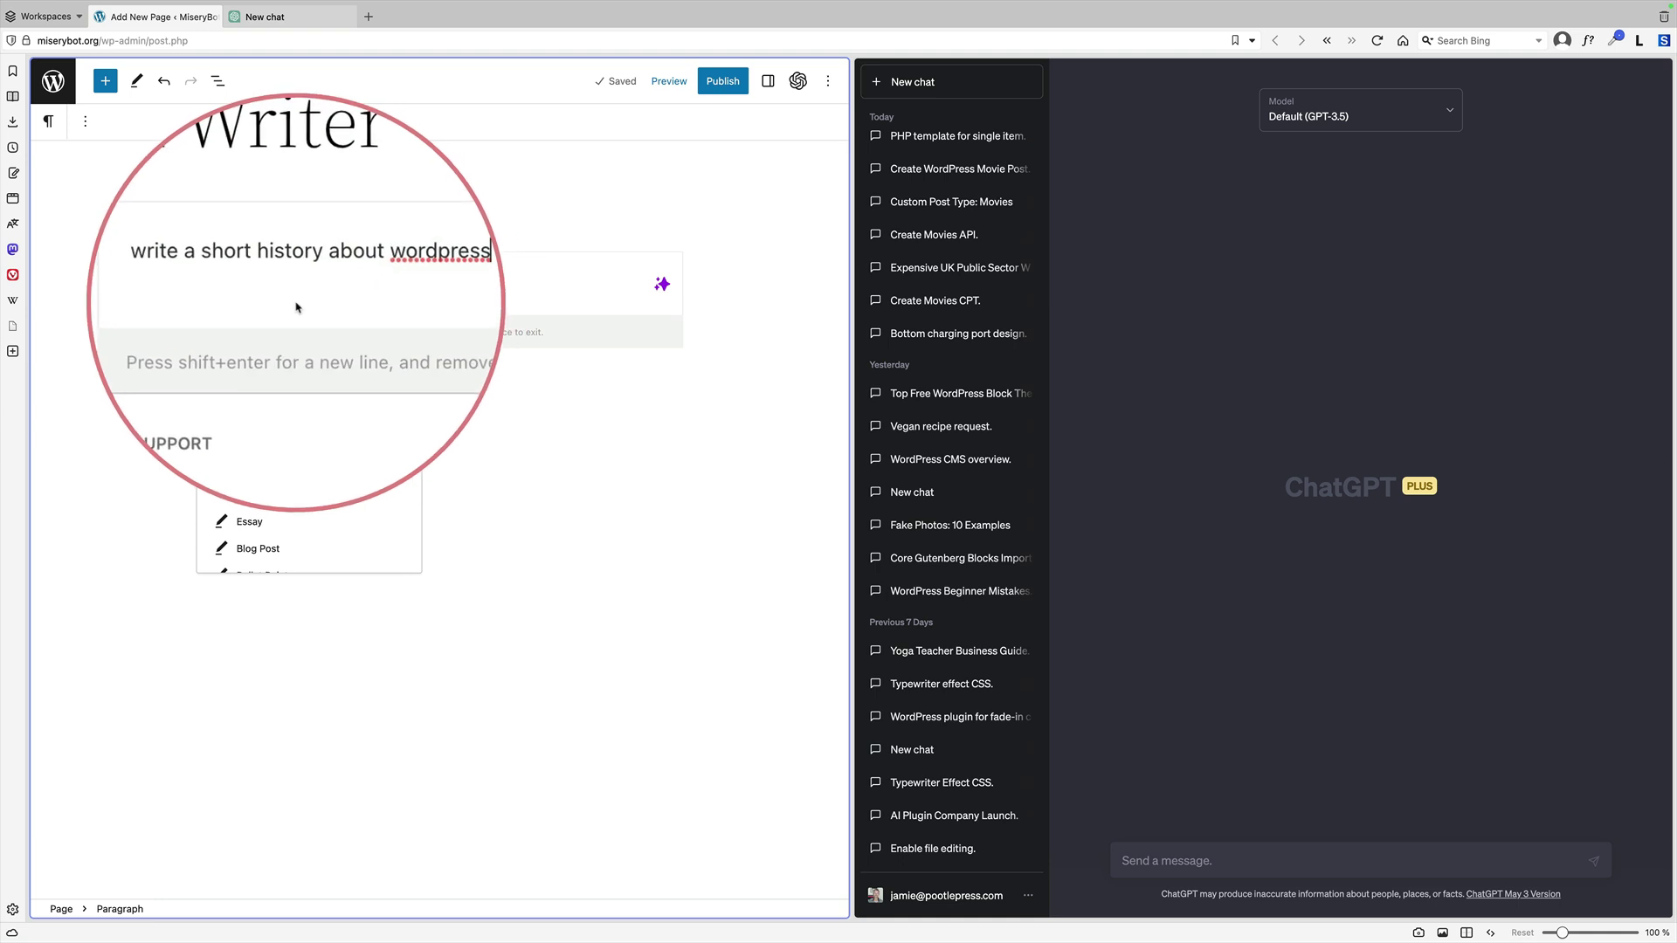
{"action": "left_click", "coordinate": [1220, 850]}
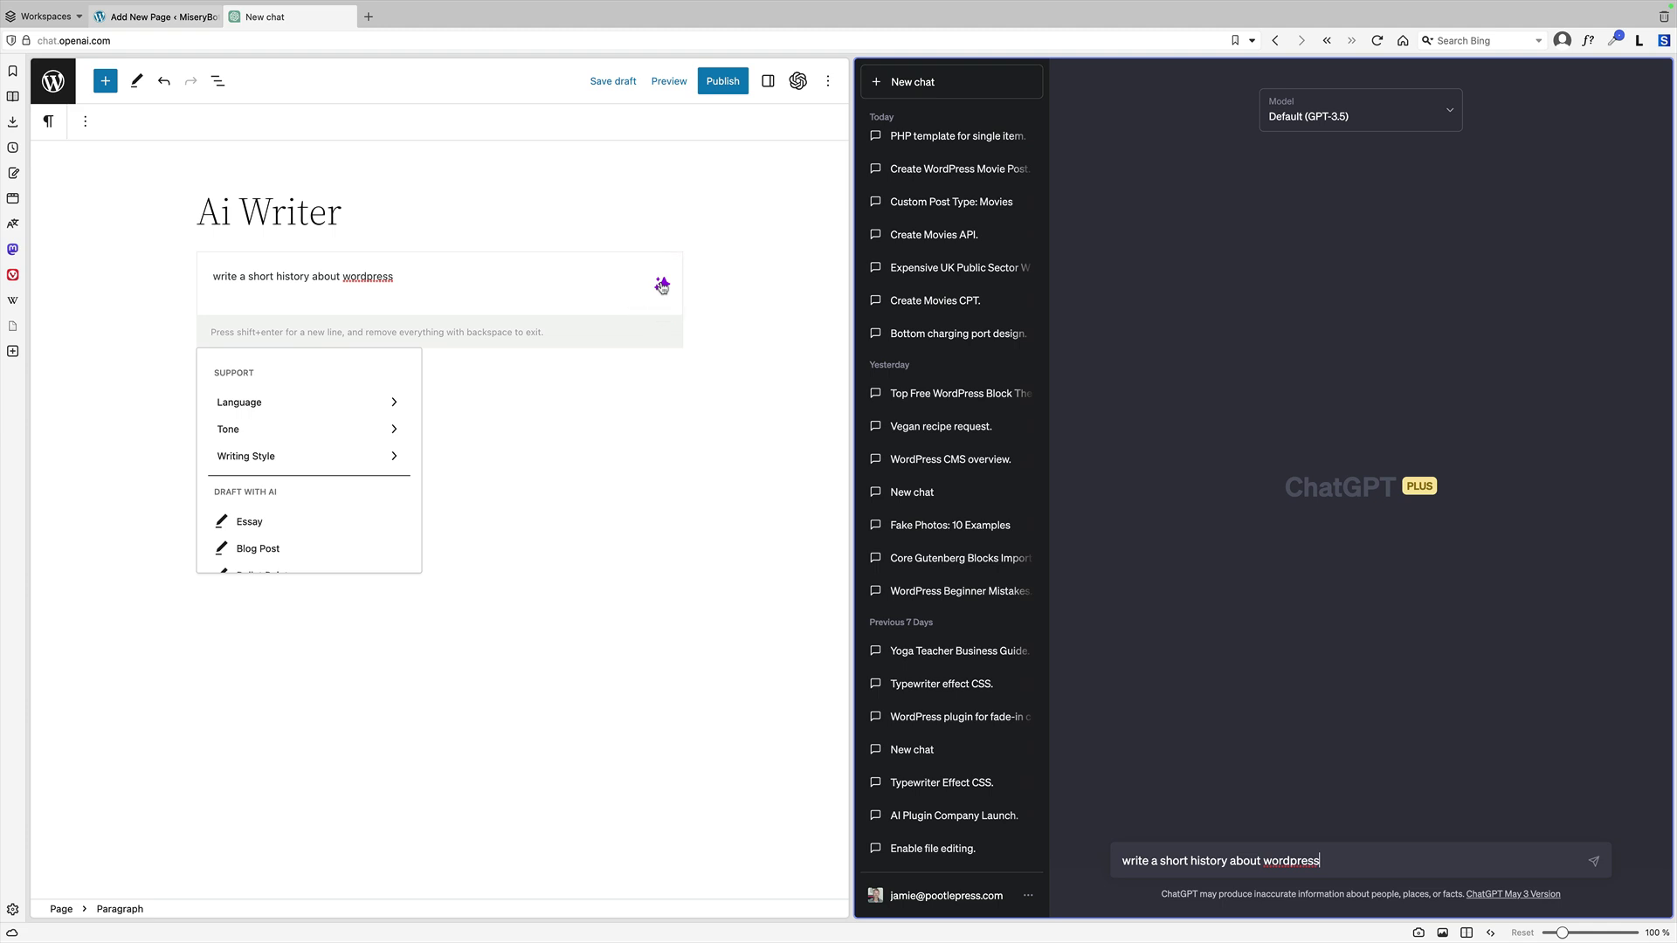
{"action": "left_click", "coordinate": [490, 282]}
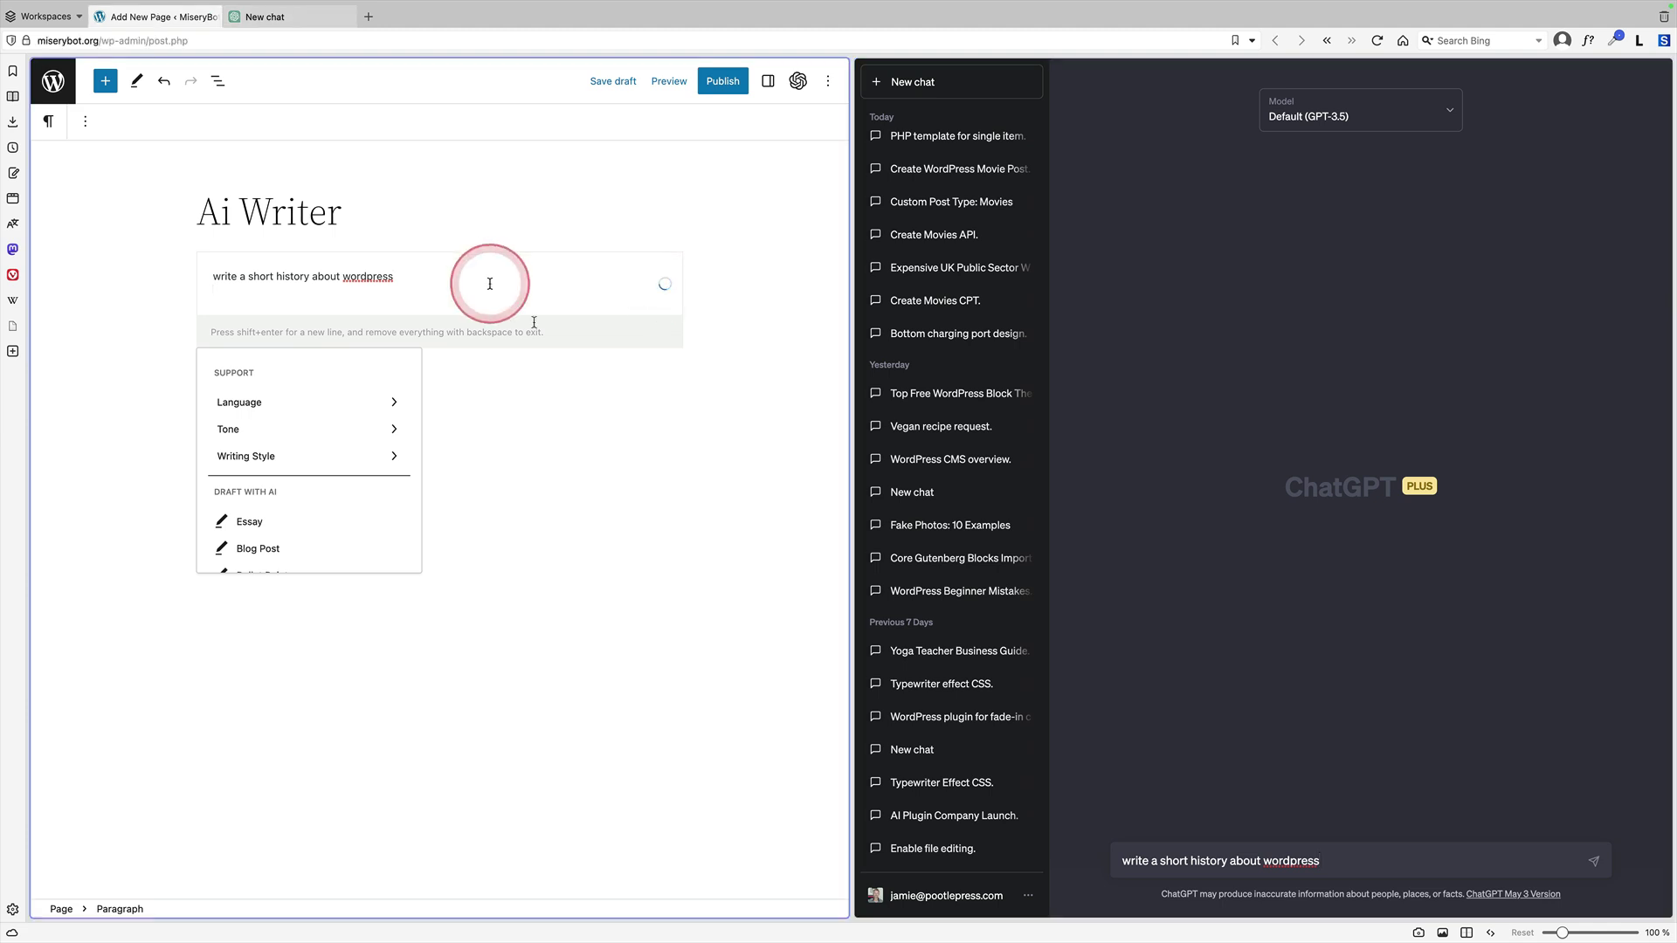
- Send the WordPress history prompt to ChatGPT and return to the top of the generated page
{"action": "left_click", "coordinate": [1593, 863]}
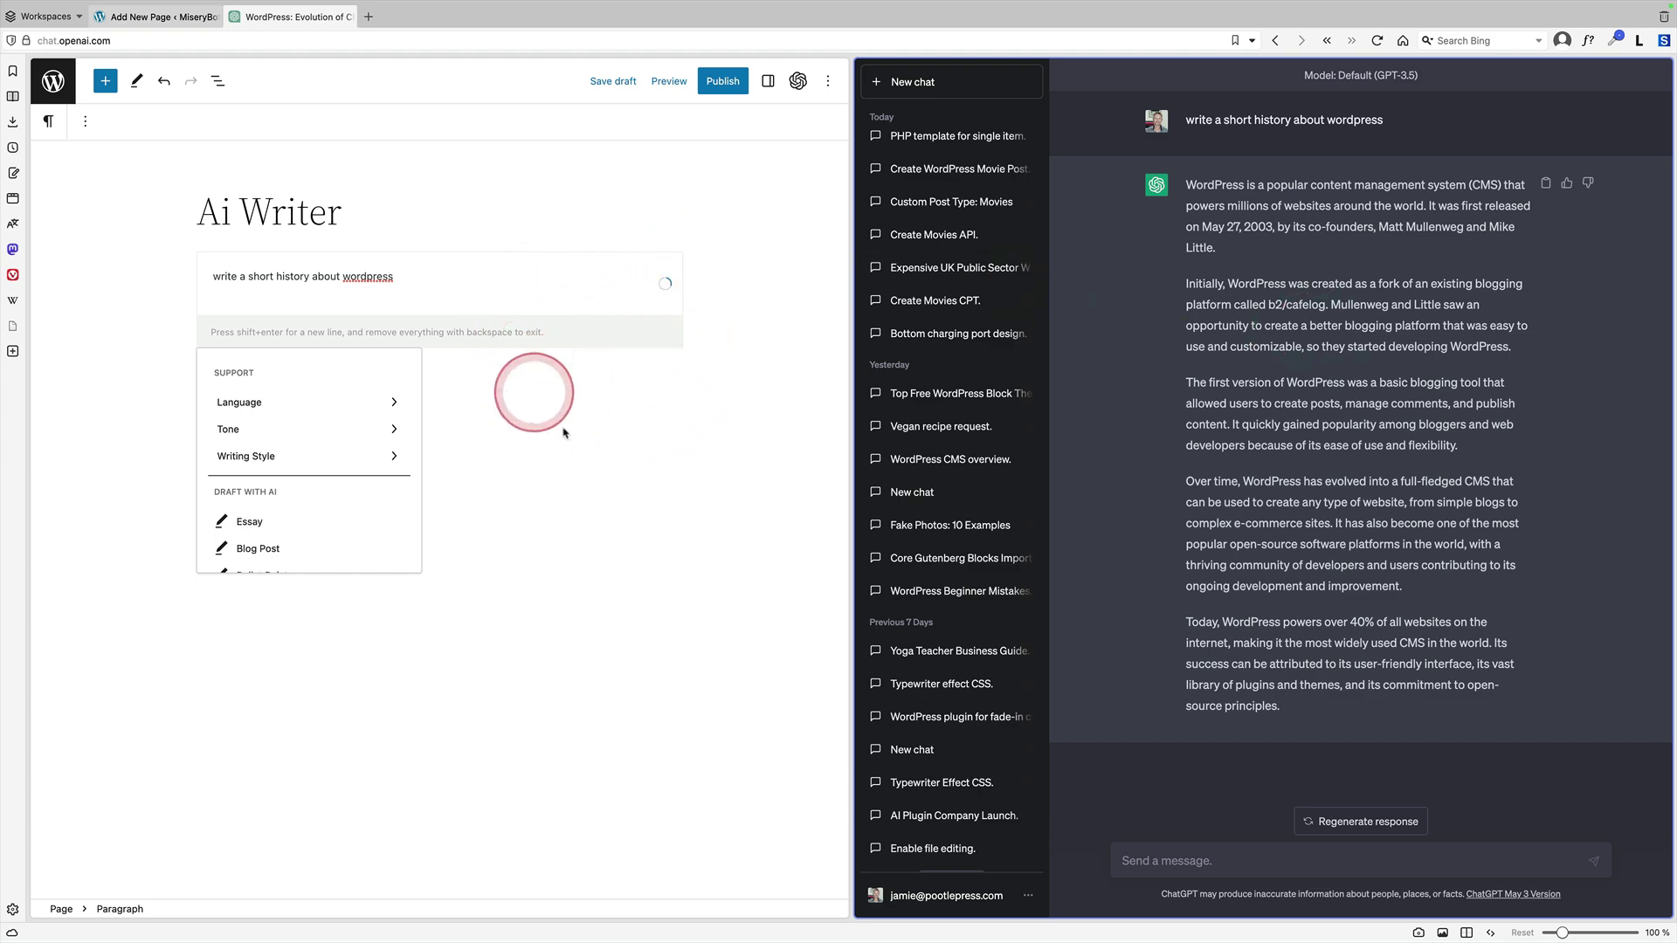
{"action": "scroll", "coordinate": [594, 421], "scroll_direction": "up", "scroll_amount": 10}
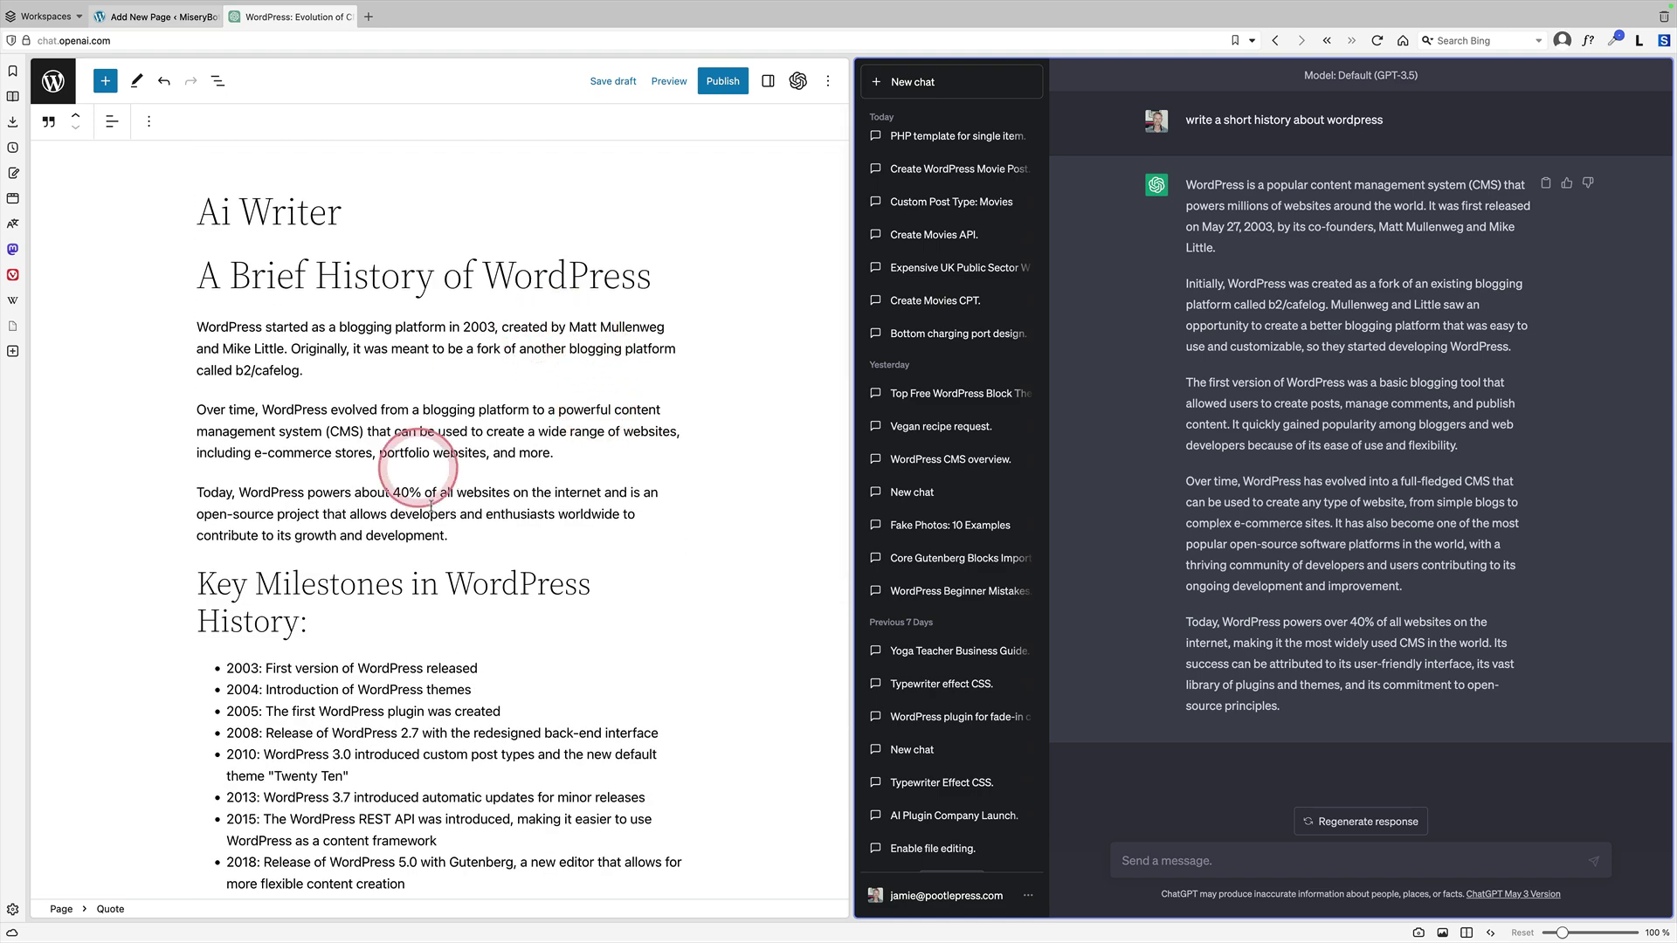
{"action": "mouse_move", "coordinate": [516, 401]}
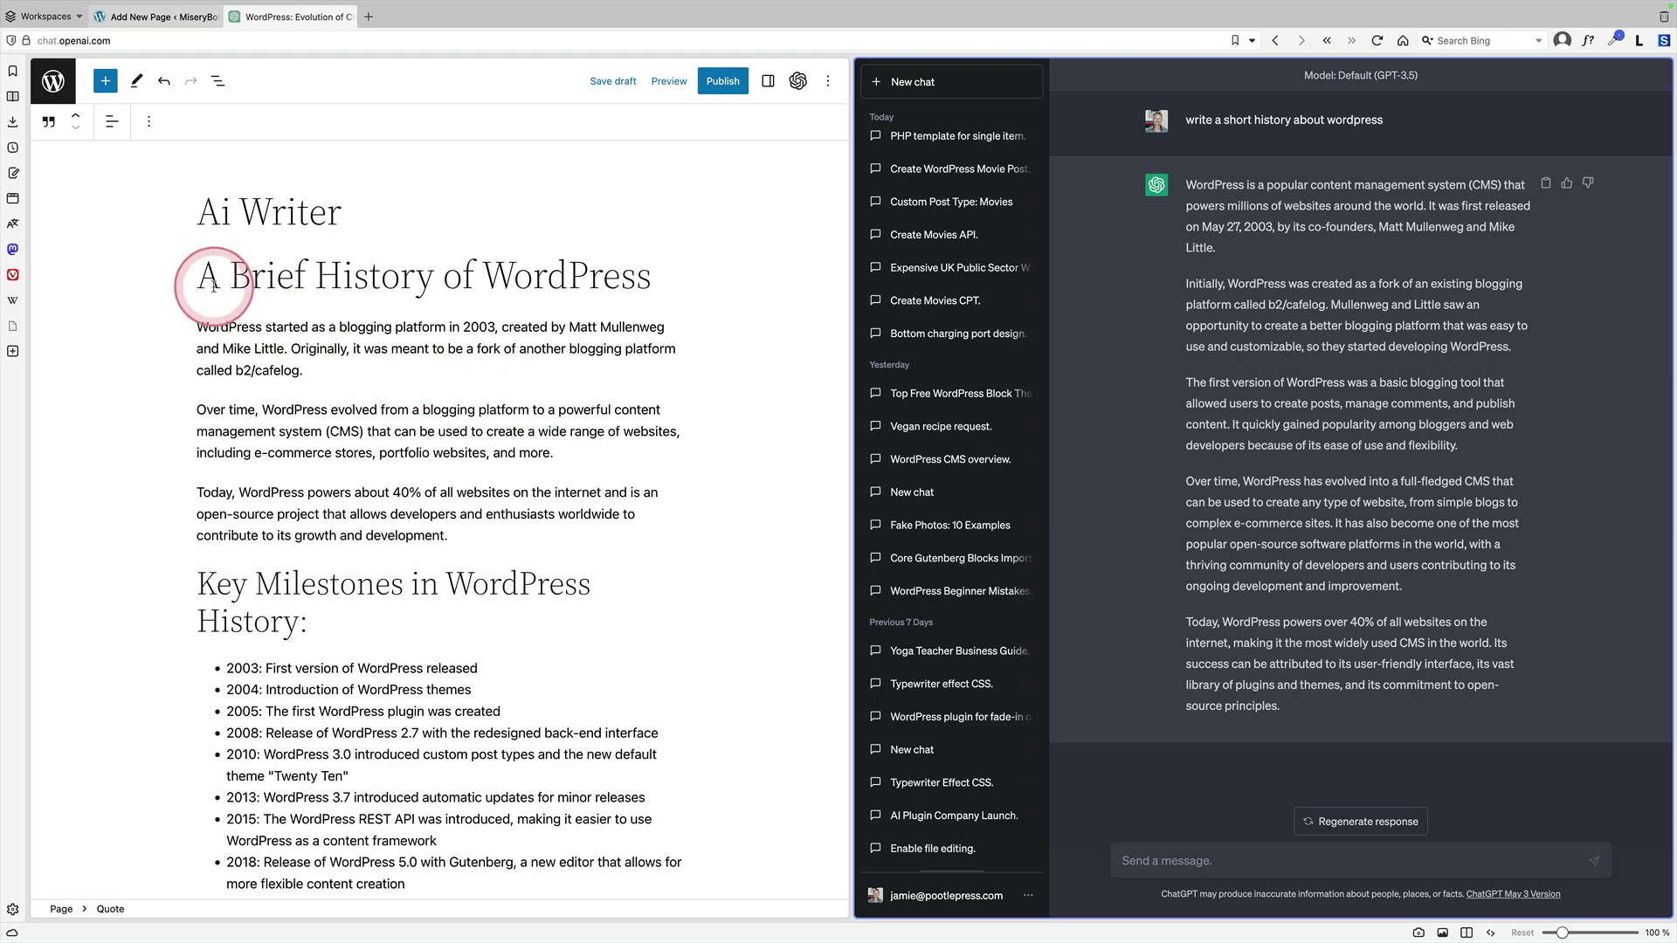
{"action": "scroll", "coordinate": [179, 122], "scroll_direction": "down", "scroll_amount": 1}
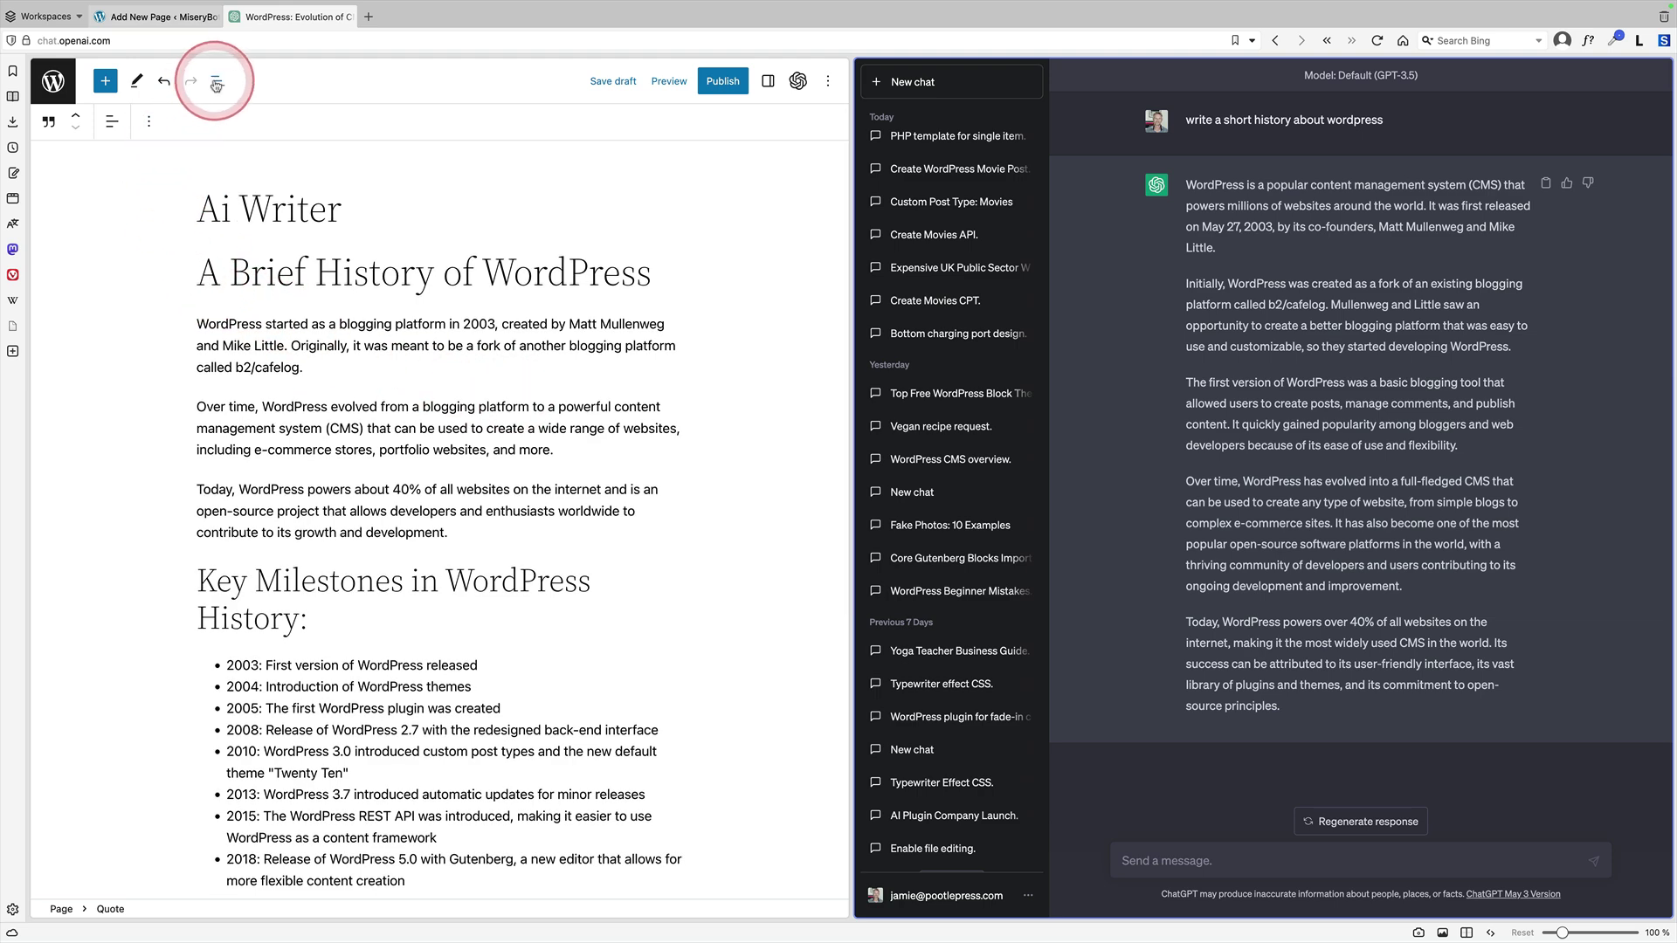
{"action": "left_click", "coordinate": [217, 80]}
{"action": "left_click", "coordinate": [126, 166]}
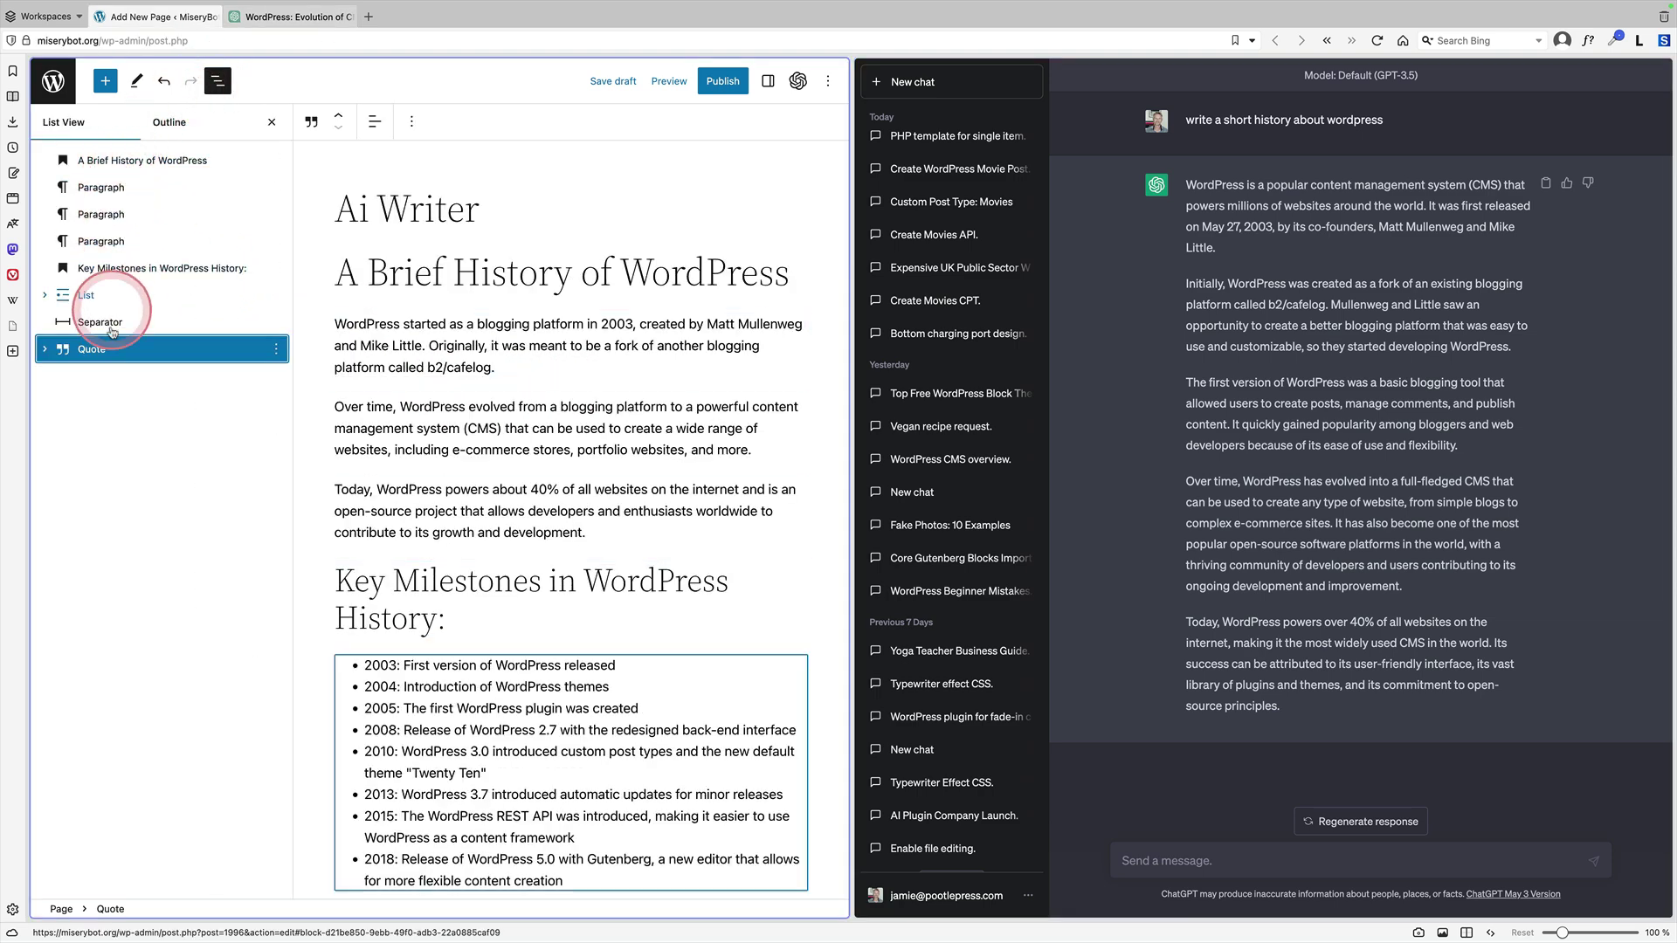
{"action": "scroll", "coordinate": [384, 449], "scroll_direction": "down", "scroll_amount": 5}
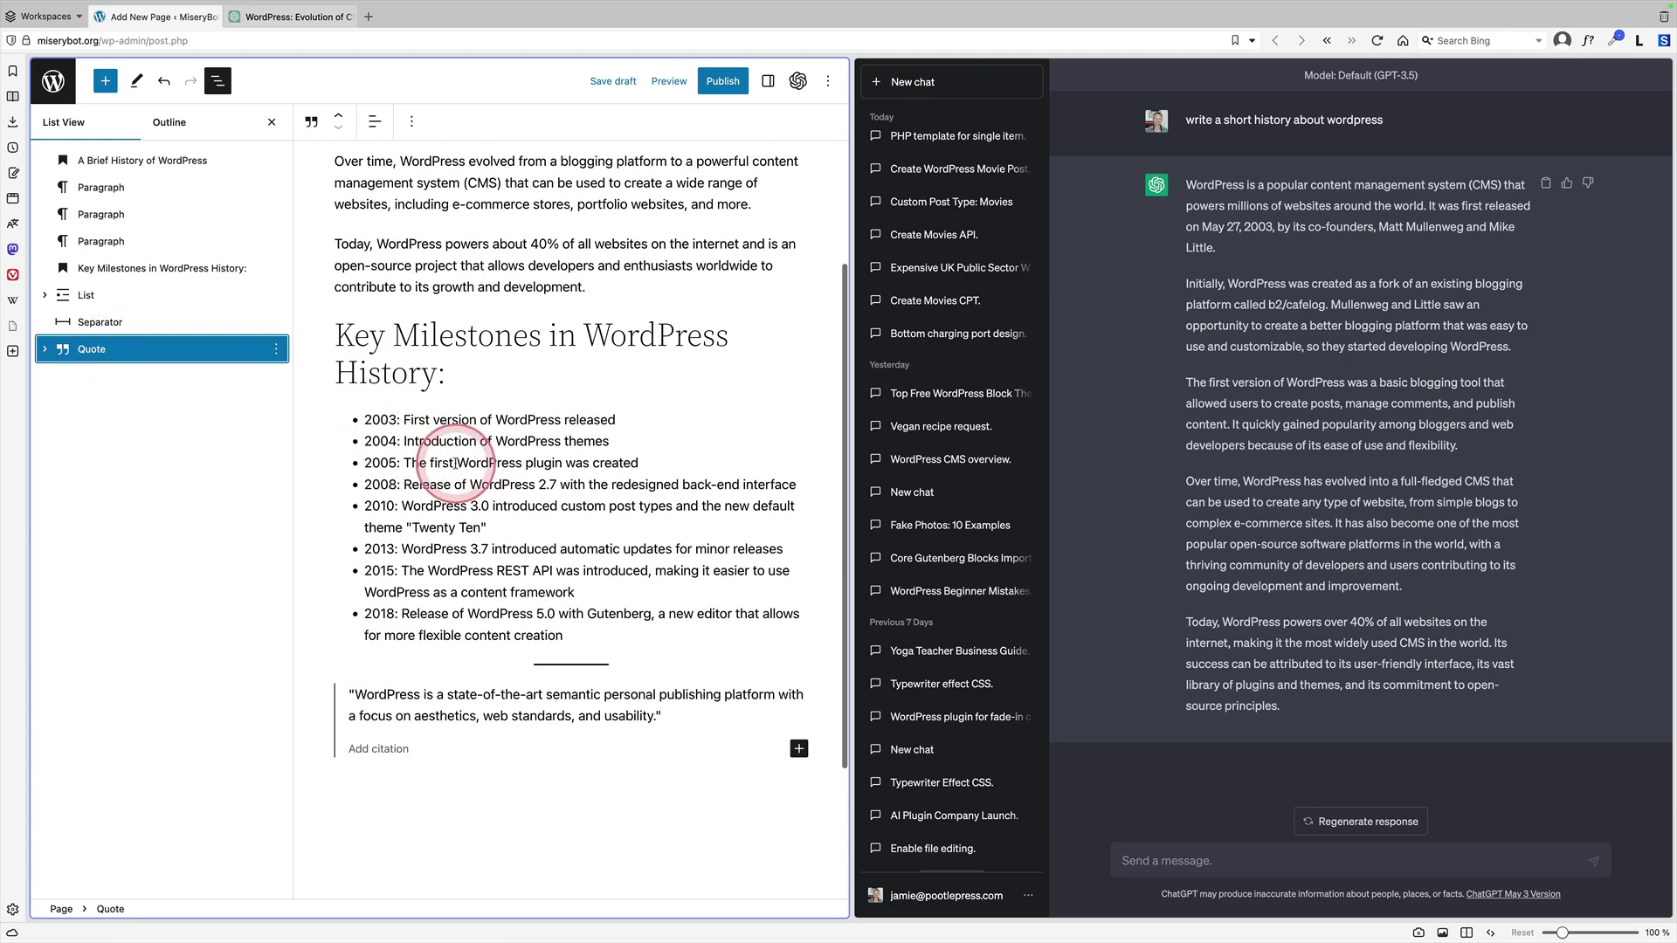
{"action": "left_click", "coordinate": [220, 83]}
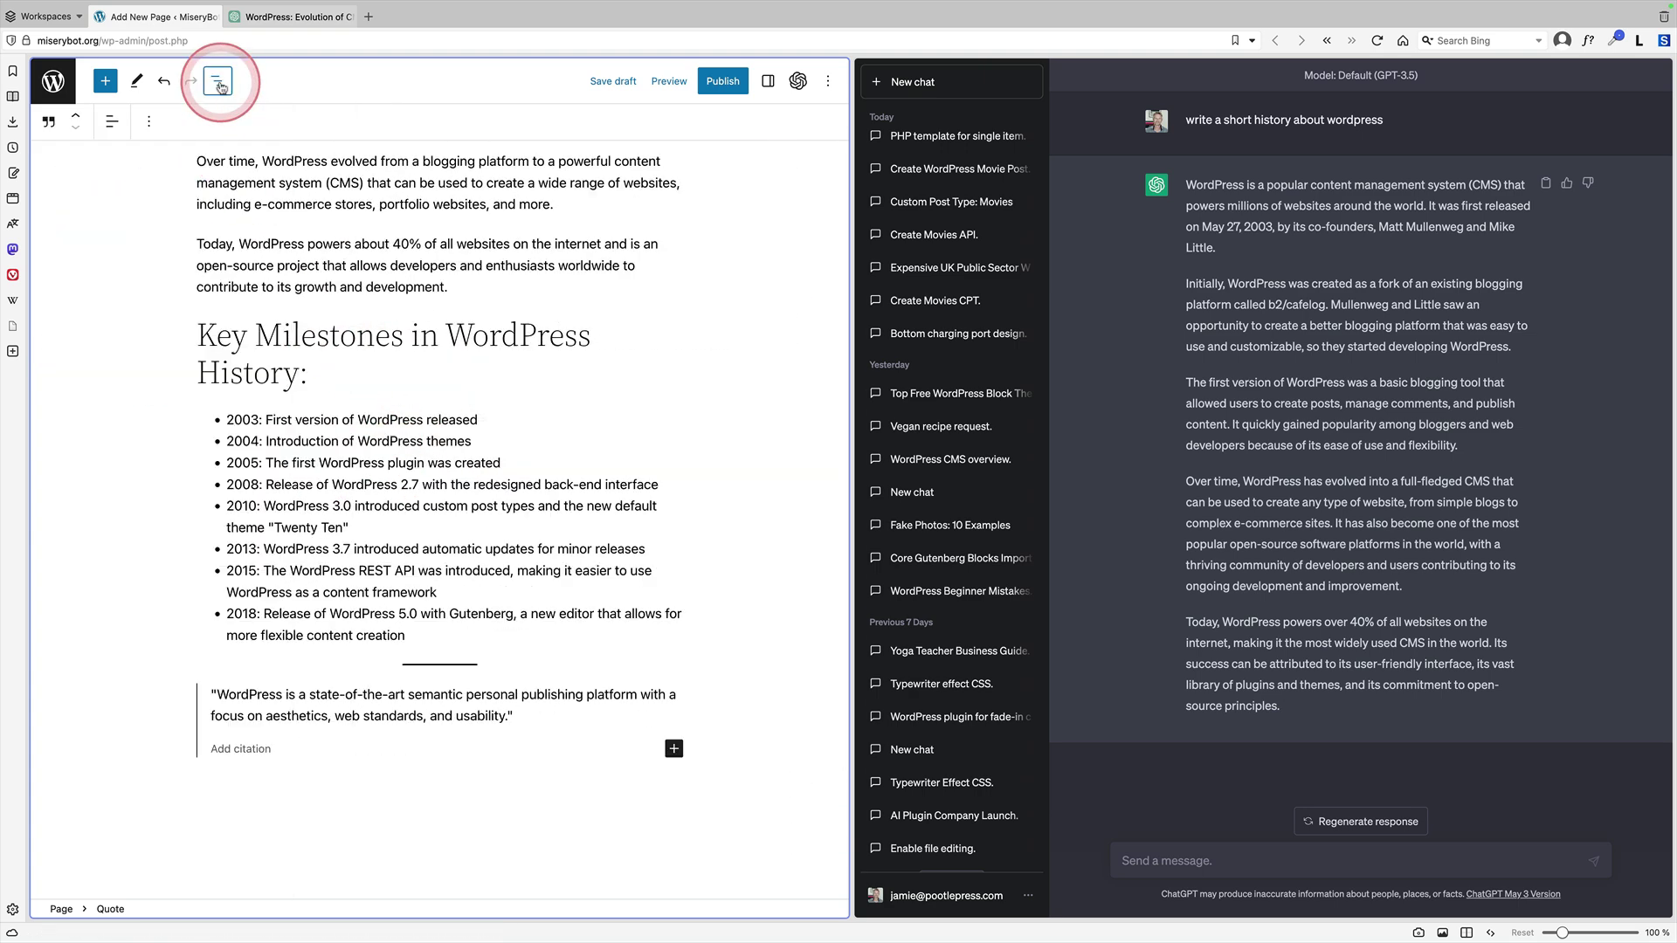
{"action": "scroll", "coordinate": [401, 367], "scroll_direction": "up", "scroll_amount": 6}
{"action": "left_click", "coordinate": [375, 365]}
{"action": "scroll", "coordinate": [535, 516], "scroll_direction": "down", "scroll_amount": 2}
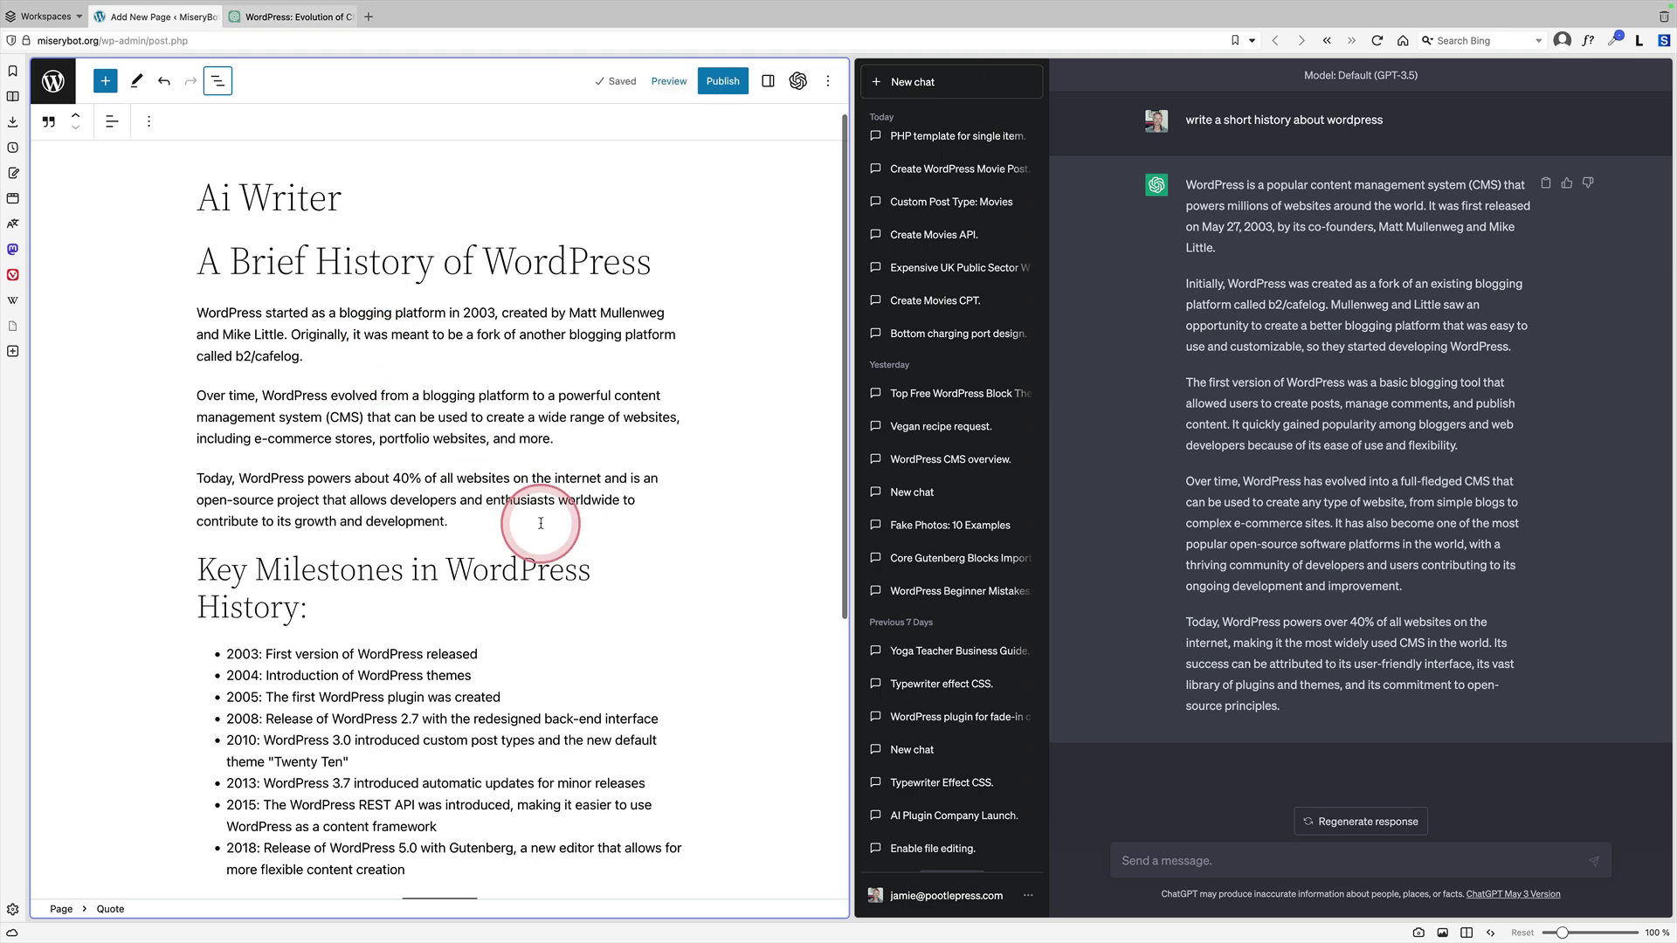
{"action": "left_click", "coordinate": [539, 531]}
{"action": "scroll", "coordinate": [539, 531], "scroll_direction": "down", "scroll_amount": 1}
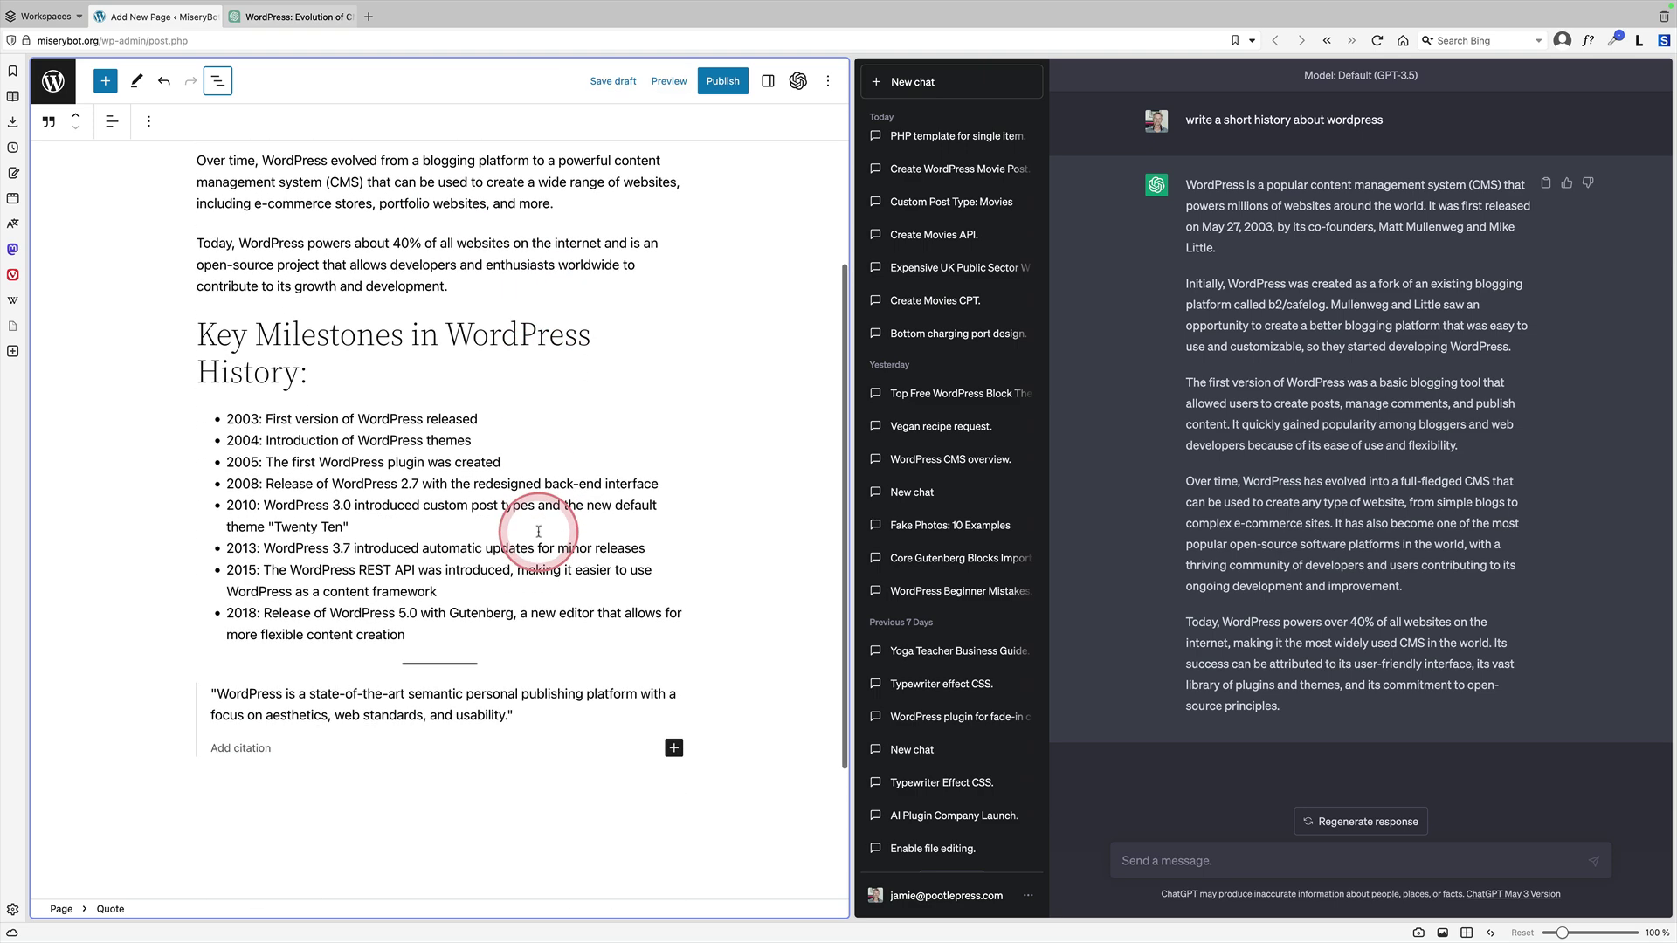
{"action": "scroll", "coordinate": [537, 524], "scroll_direction": "down", "scroll_amount": 1}
{"action": "scroll", "coordinate": [536, 521], "scroll_direction": "up", "scroll_amount": 1}
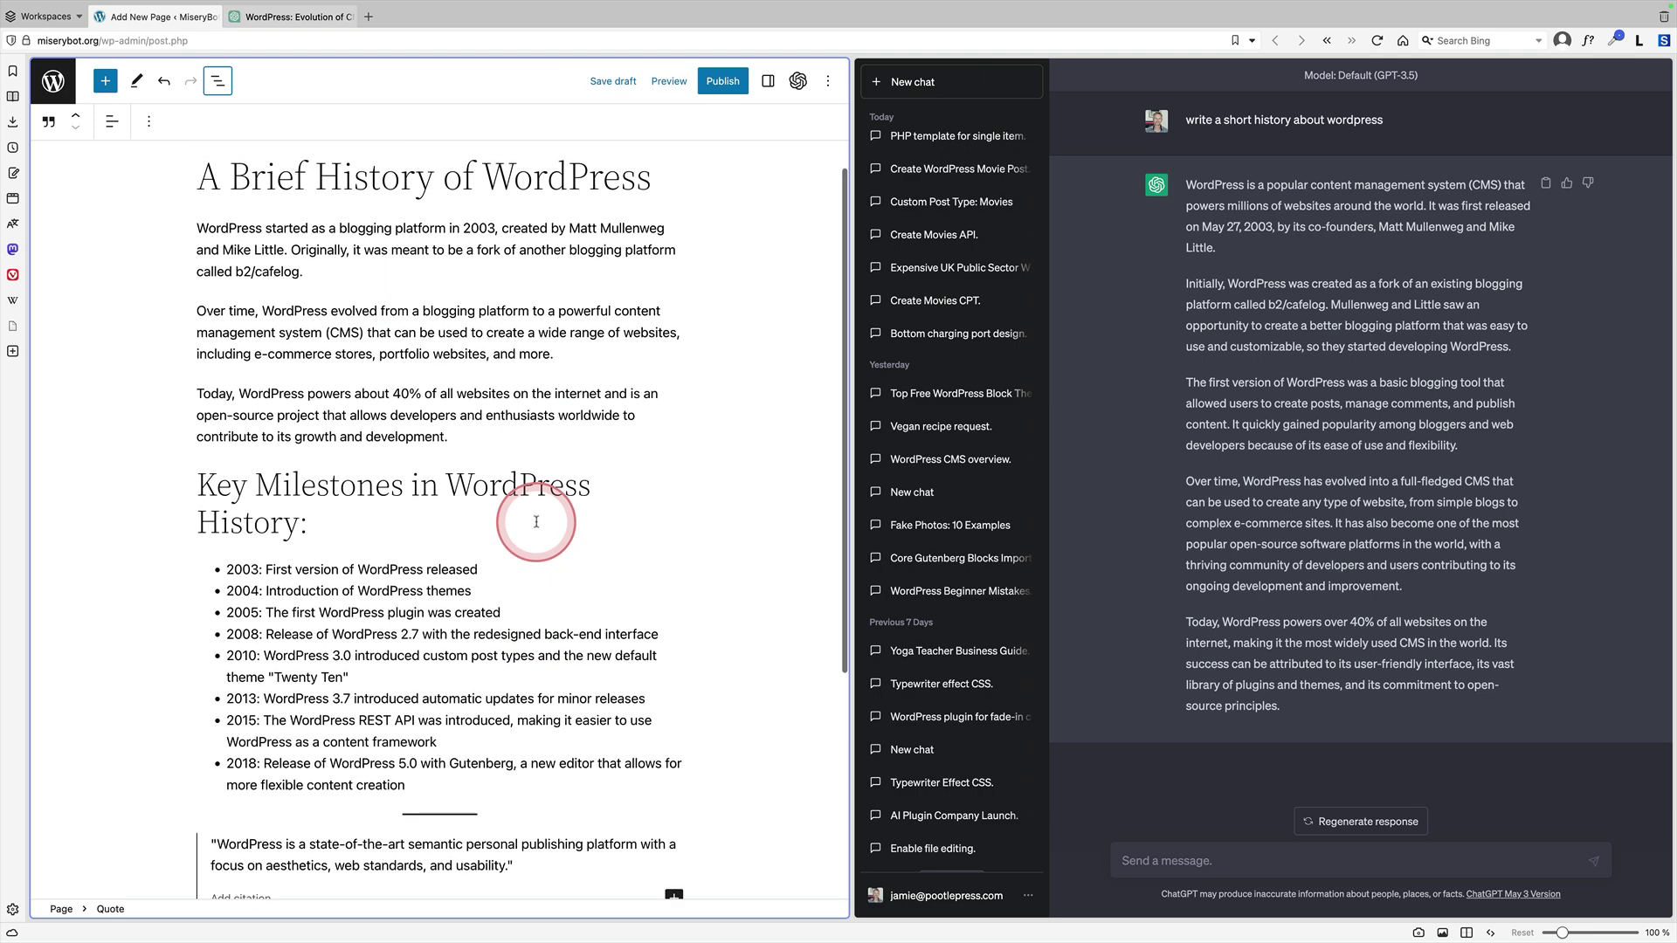
{"action": "left_click", "coordinate": [533, 869]}
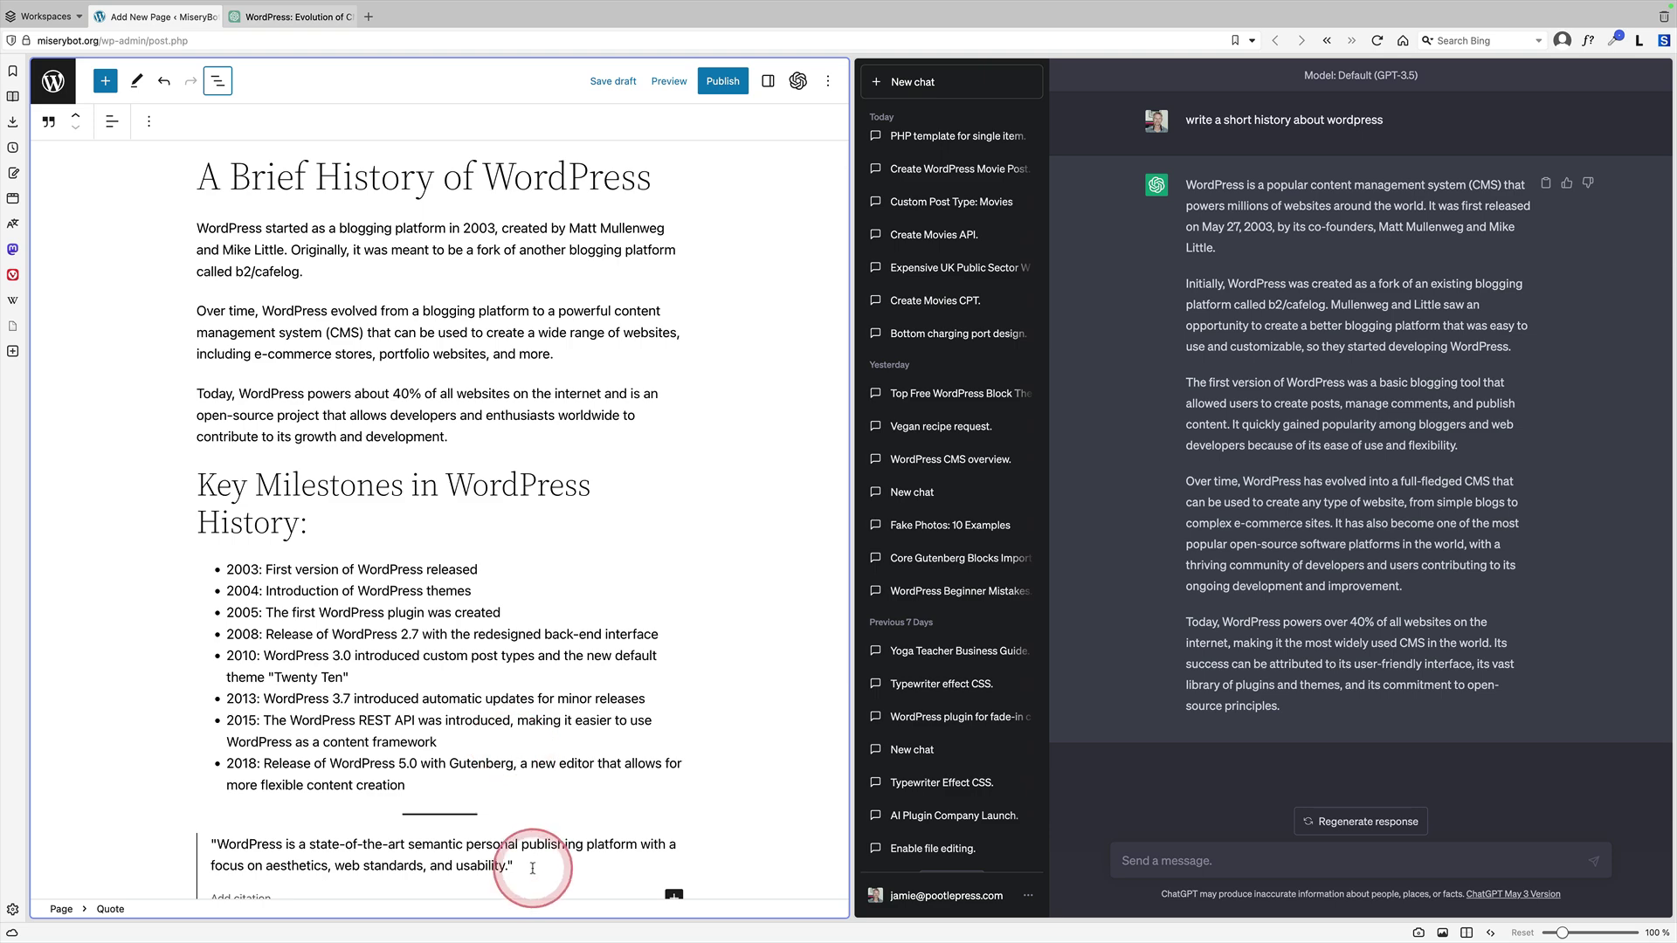
- Select all editor blocks, then ask ChatGPT to 'make this shorter and more punchy'
{"action": "left_click_drag", "start_coordinate": [533, 868], "coordinate": [189, 219]}
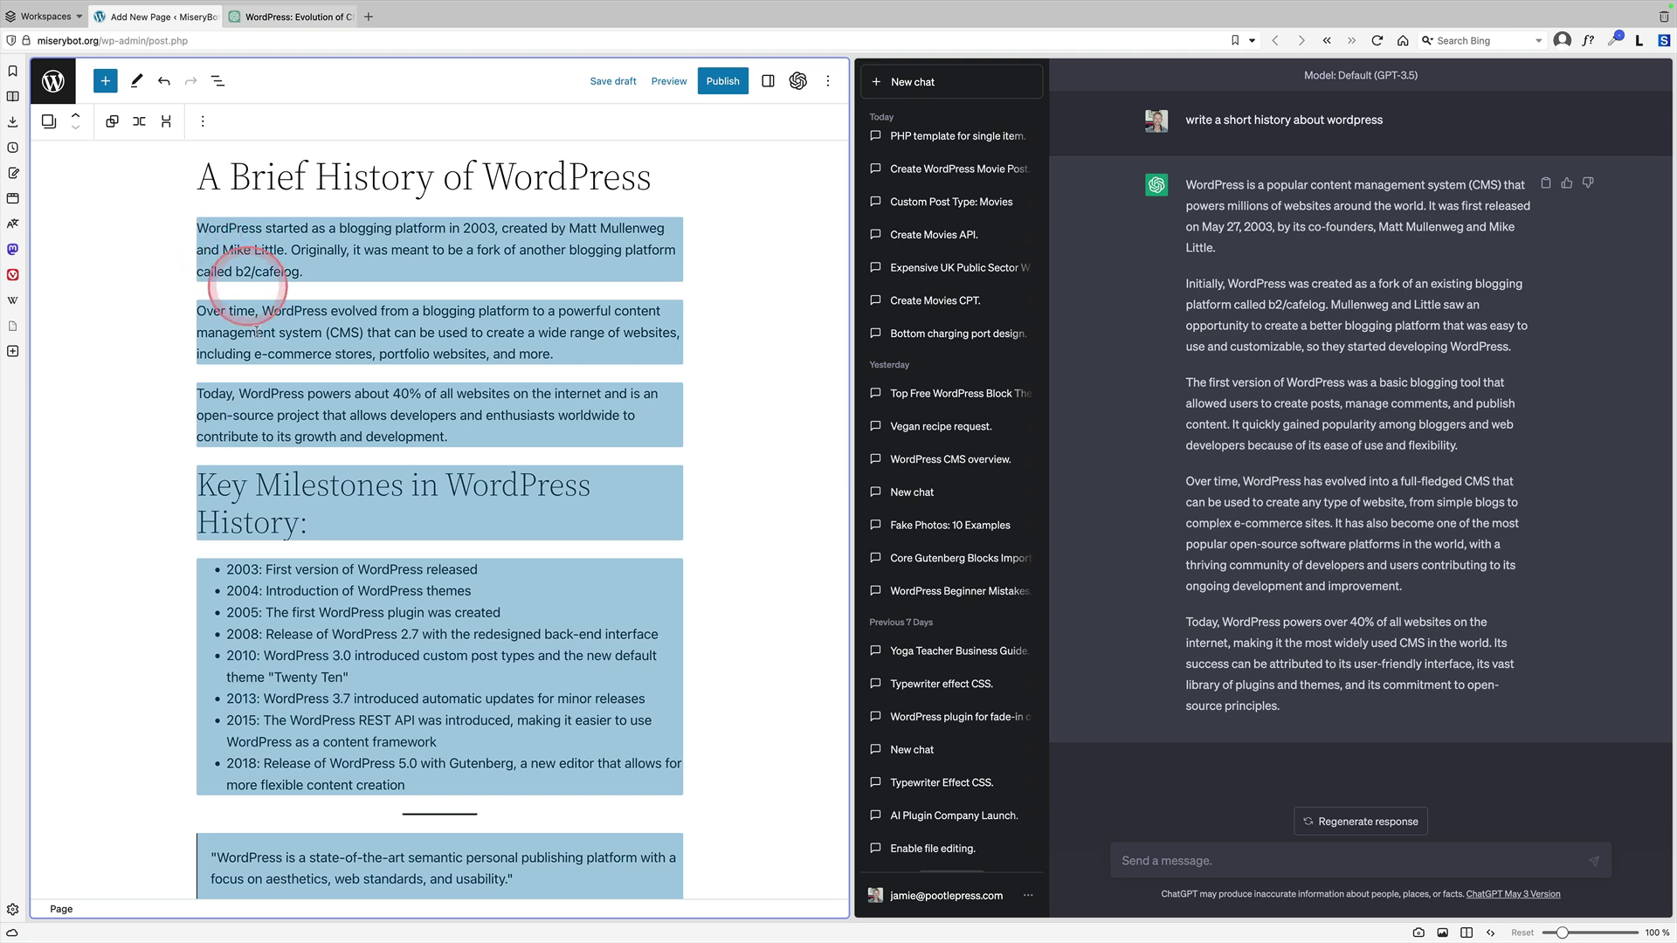
{"action": "left_click", "coordinate": [1215, 855]}
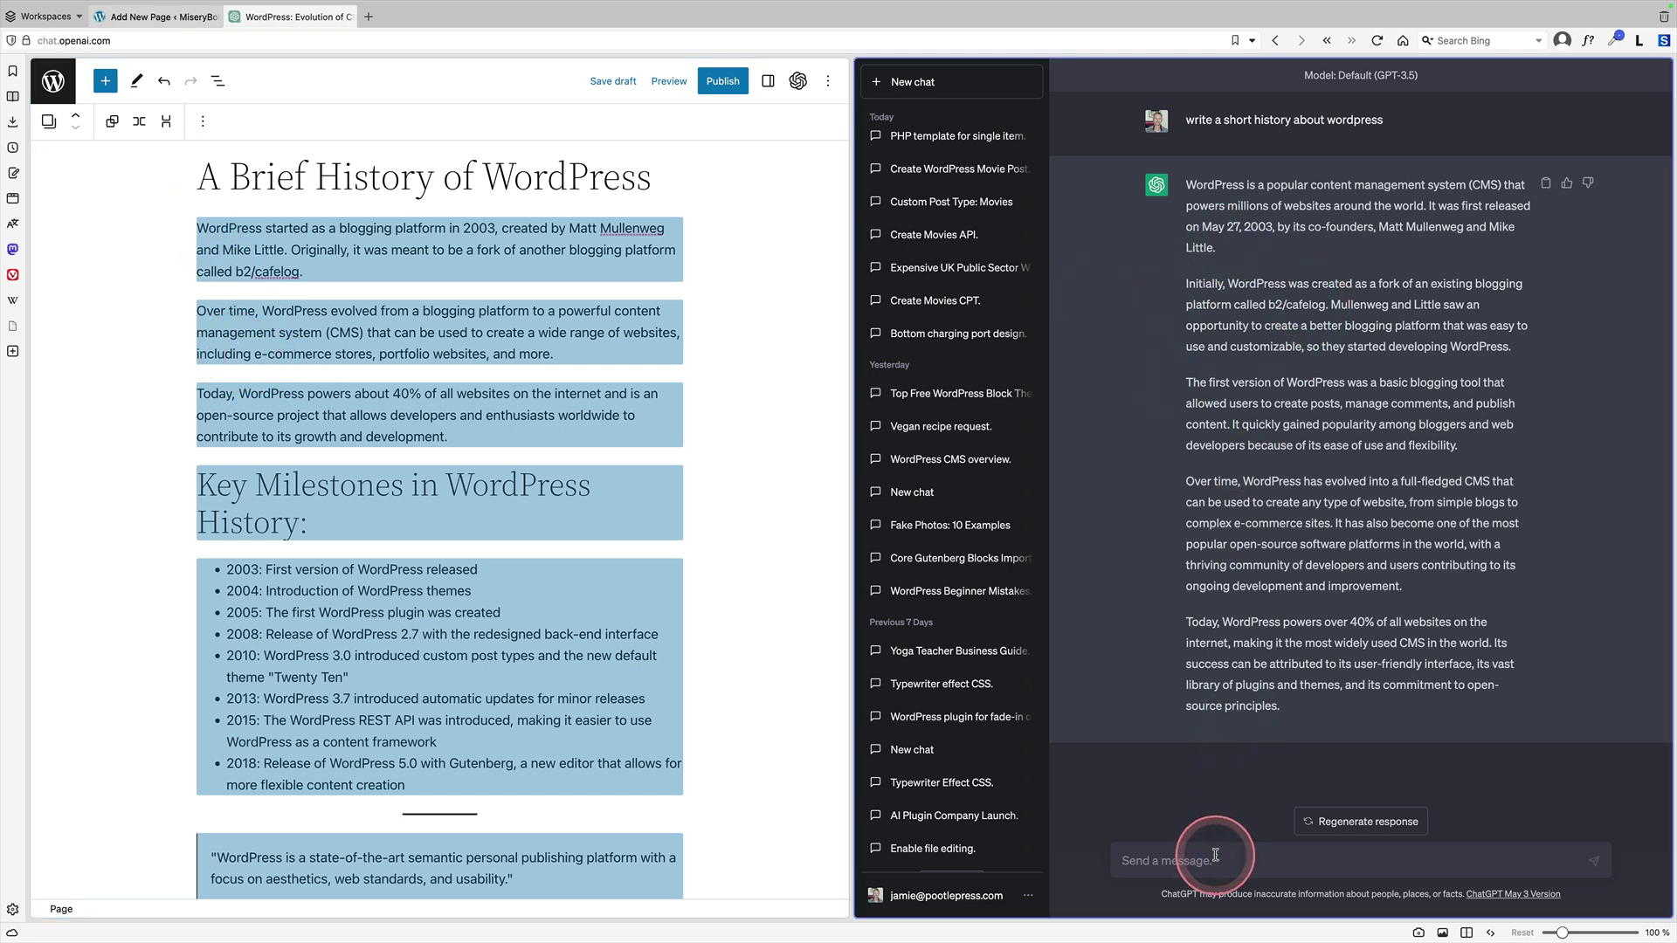
{"action": "type", "text": "make"}
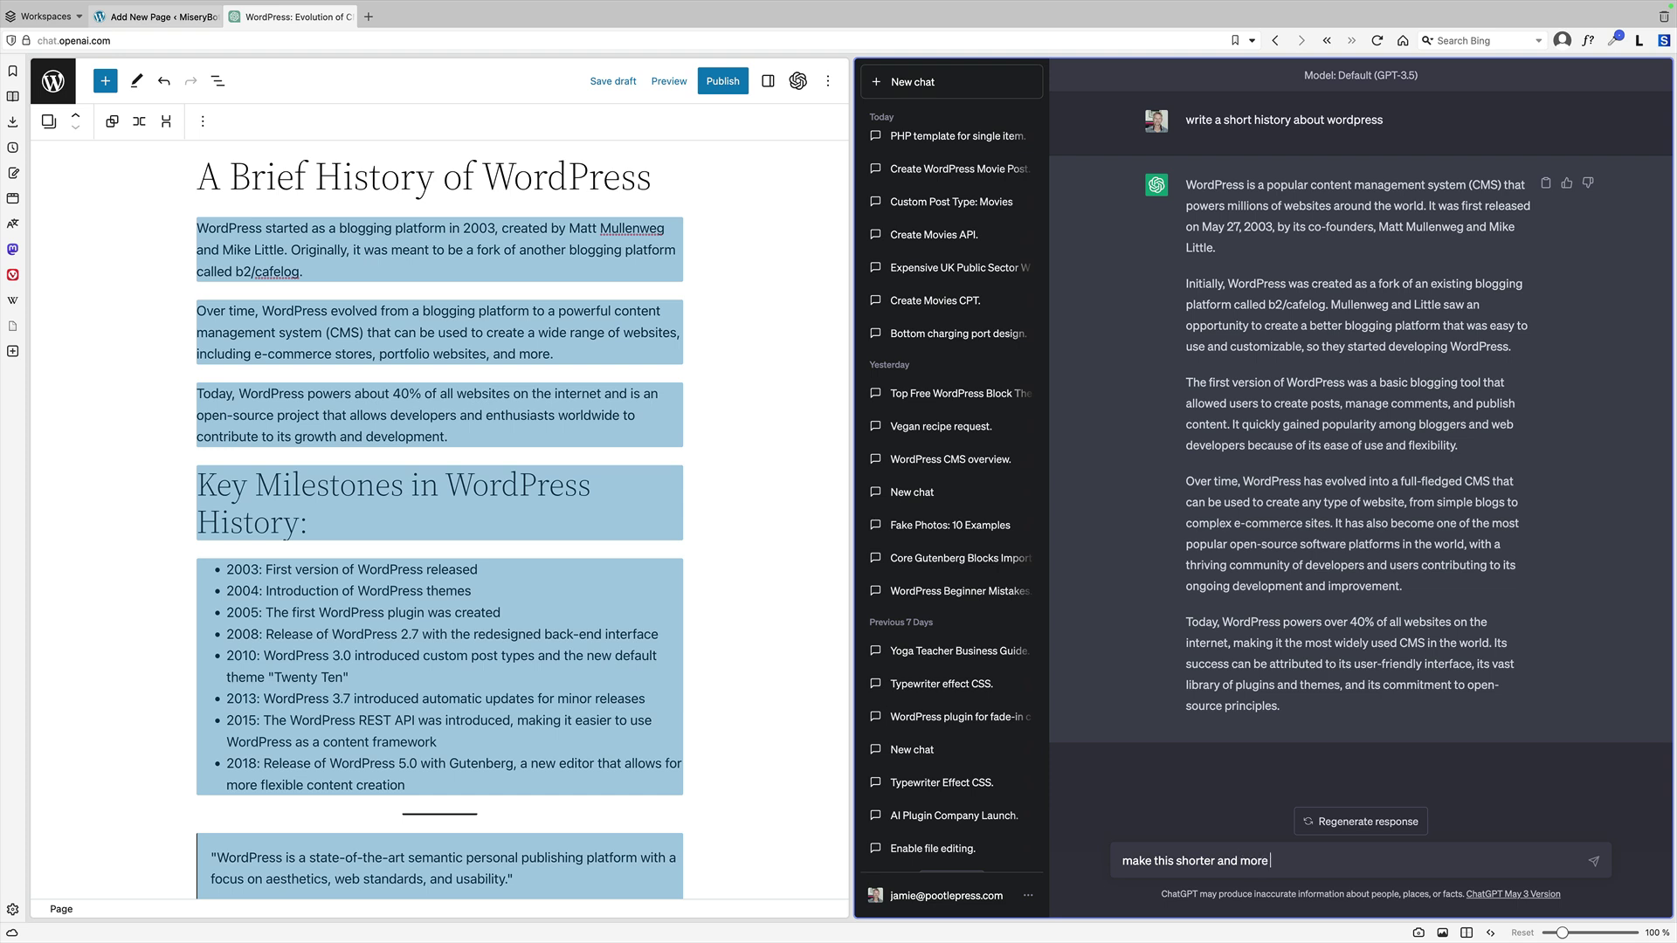
{"action": "type", "text": "this shorter and more punchy"}
{"action": "key", "text": "Return"}
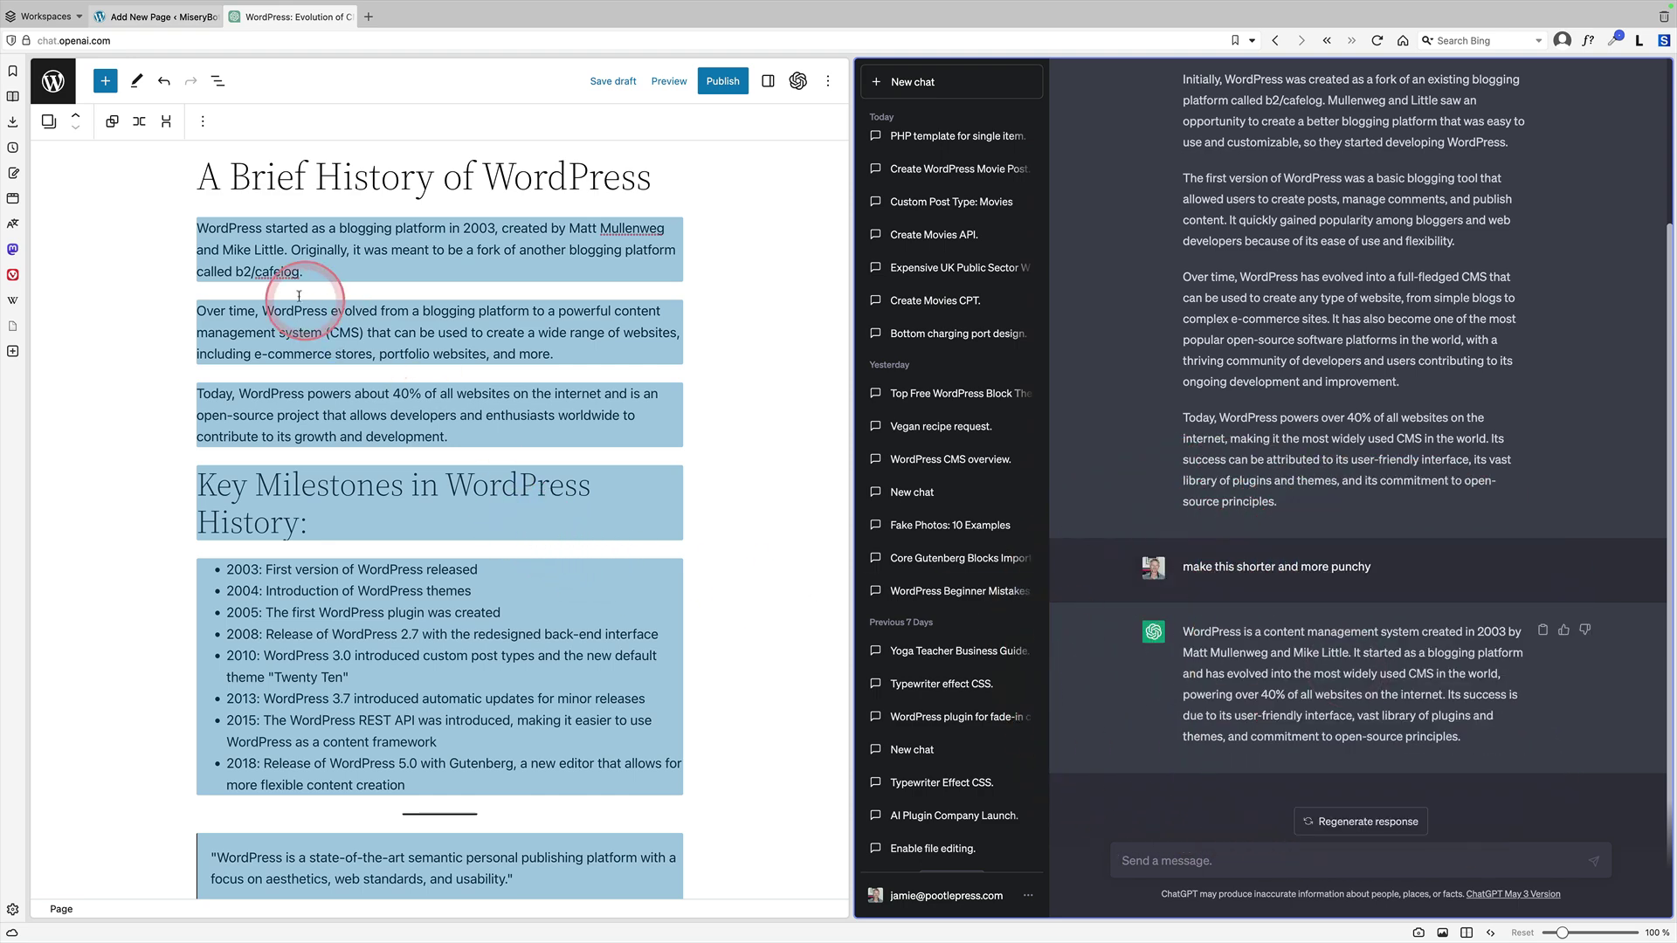
- Select the text of the opening paragraph about WordPress's 2003 start
{"action": "left_click", "coordinate": [217, 80]}
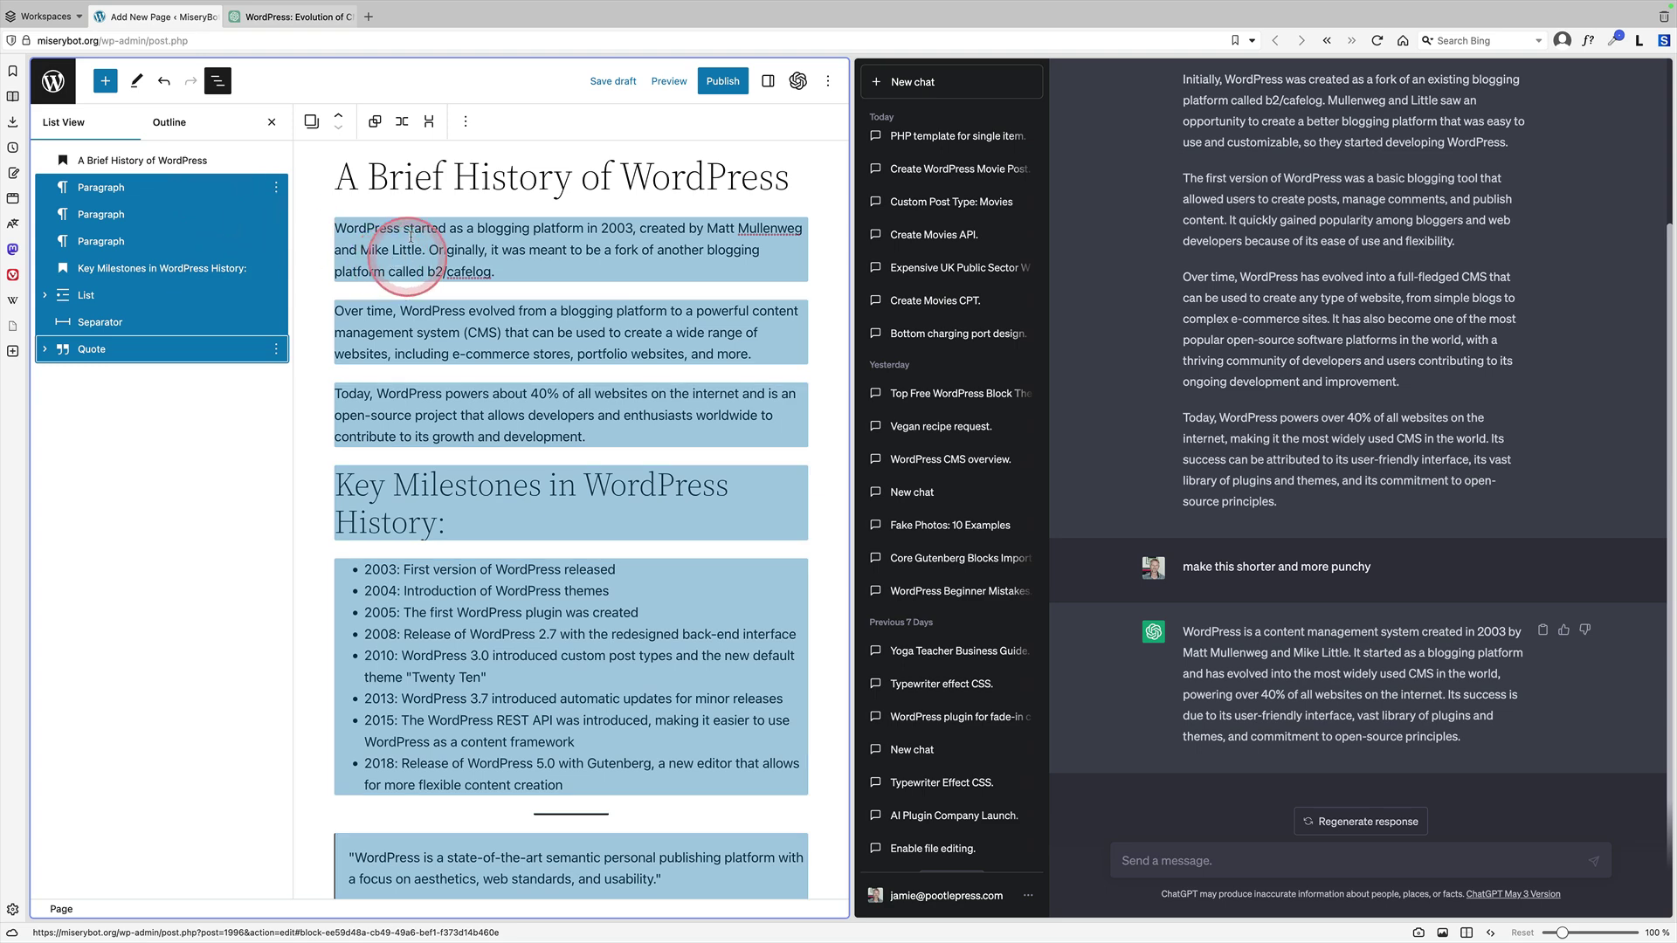
{"action": "left_click", "coordinate": [272, 122]}
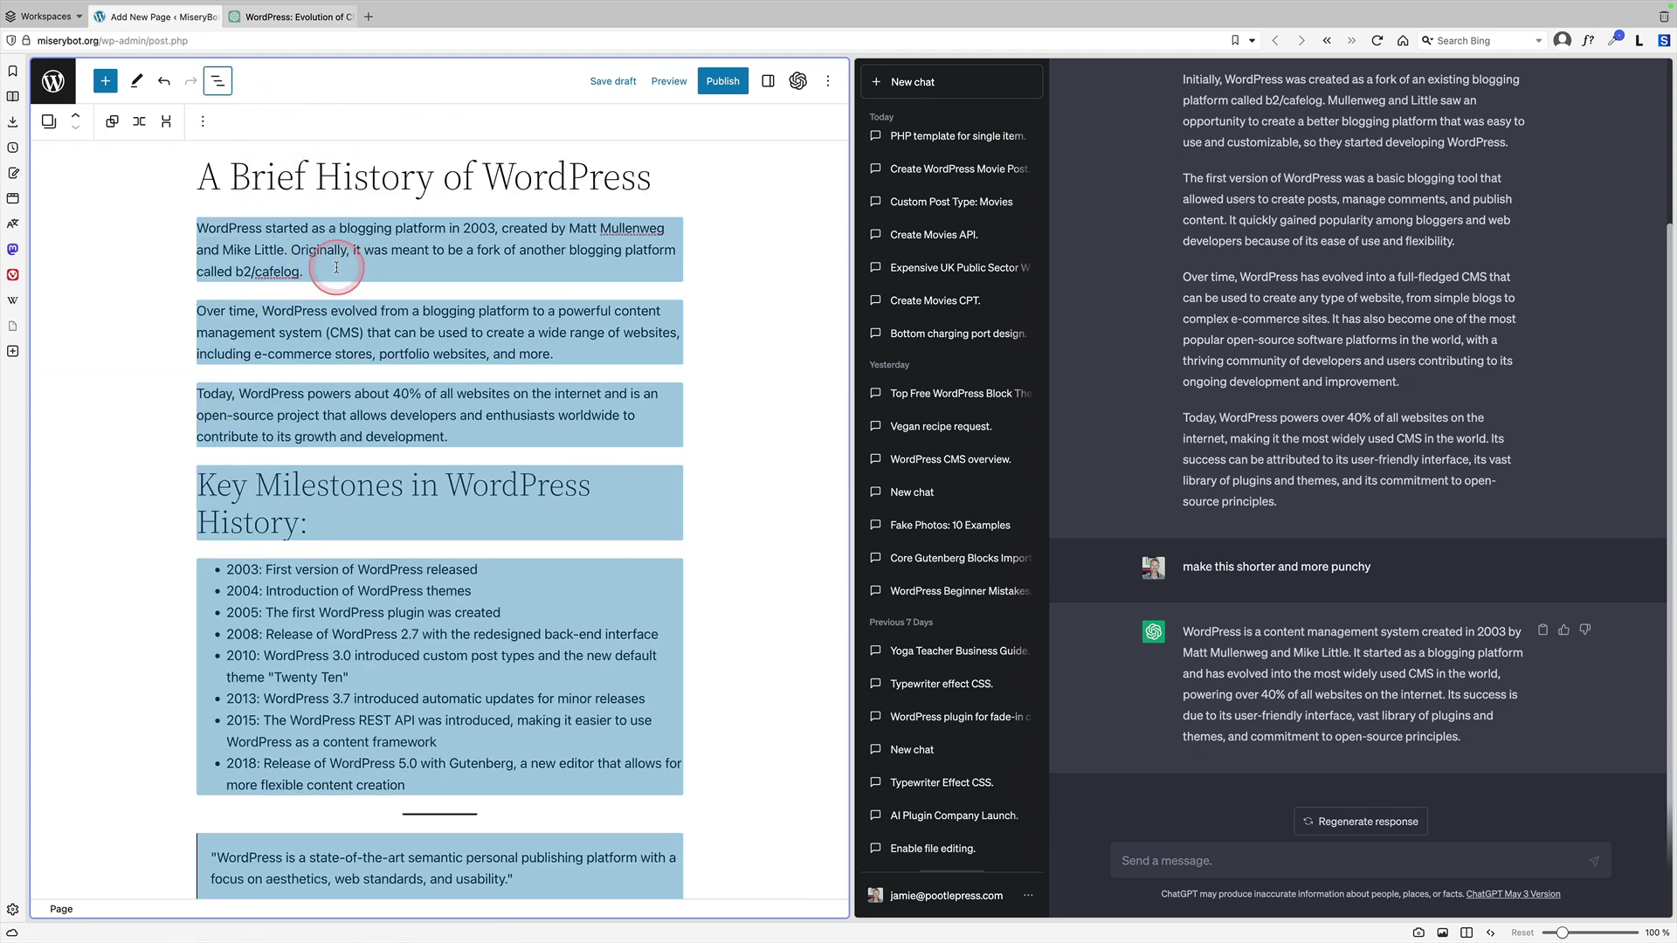
{"action": "left_click", "coordinate": [337, 249]}
{"action": "left_click_drag", "start_coordinate": [318, 266], "coordinate": [194, 221]}
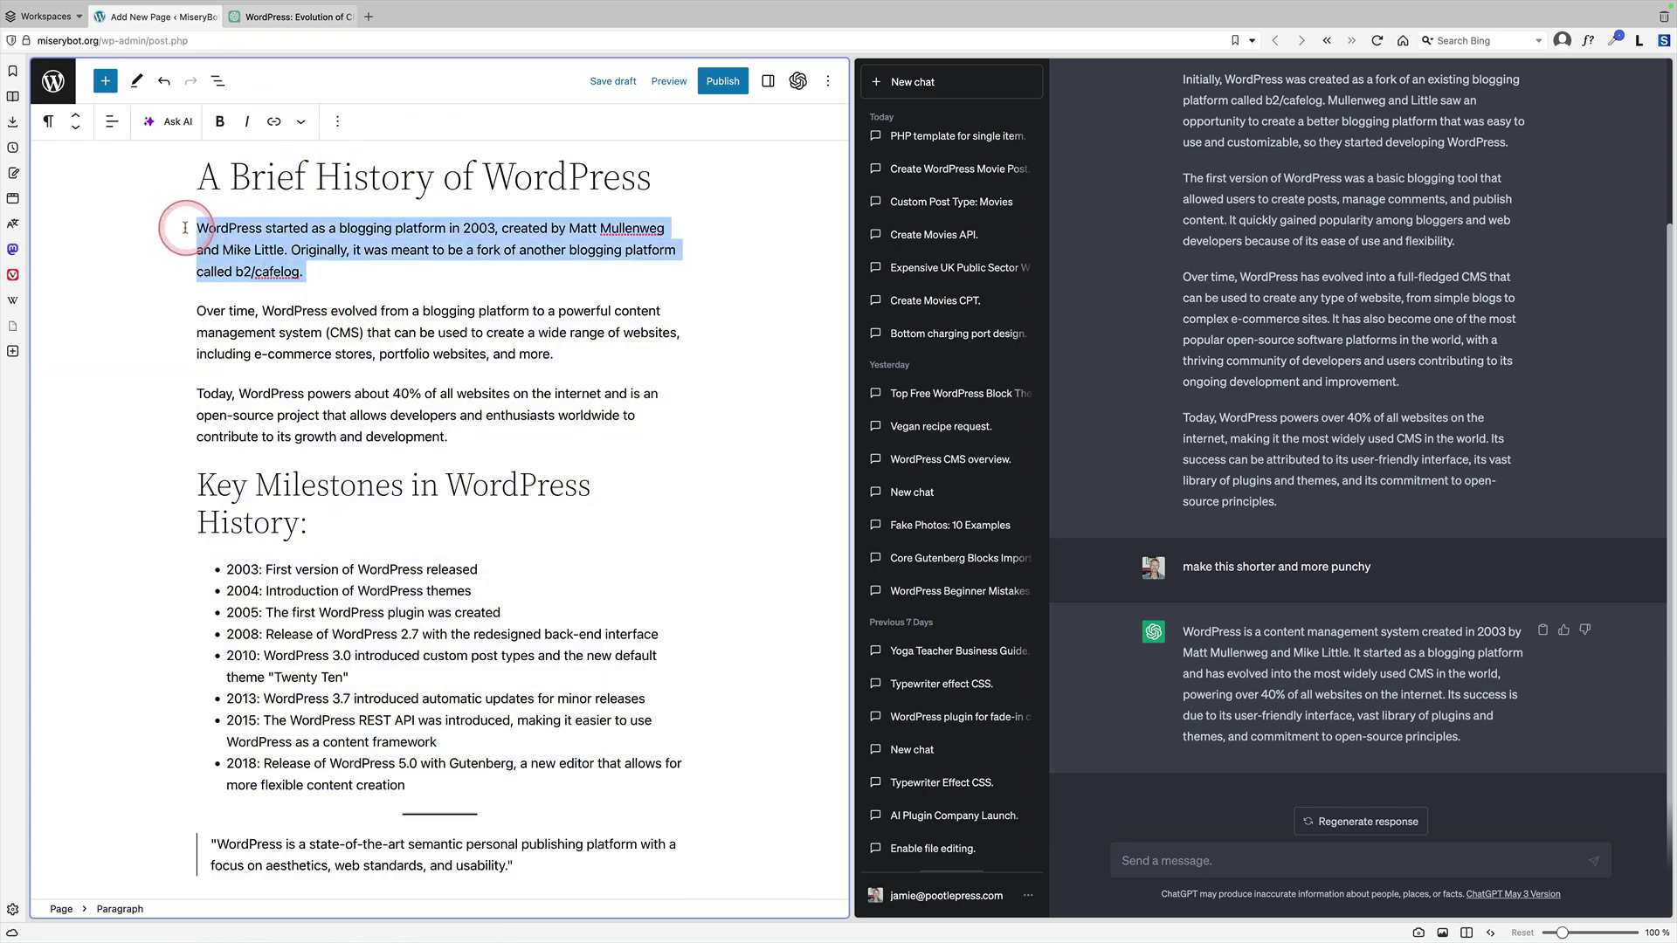
- Show the Ask AI rewrite options for the selected paragraph
{"action": "left_click", "coordinate": [163, 131]}
{"action": "left_click", "coordinate": [167, 123]}
{"action": "left_click", "coordinate": [168, 123]}
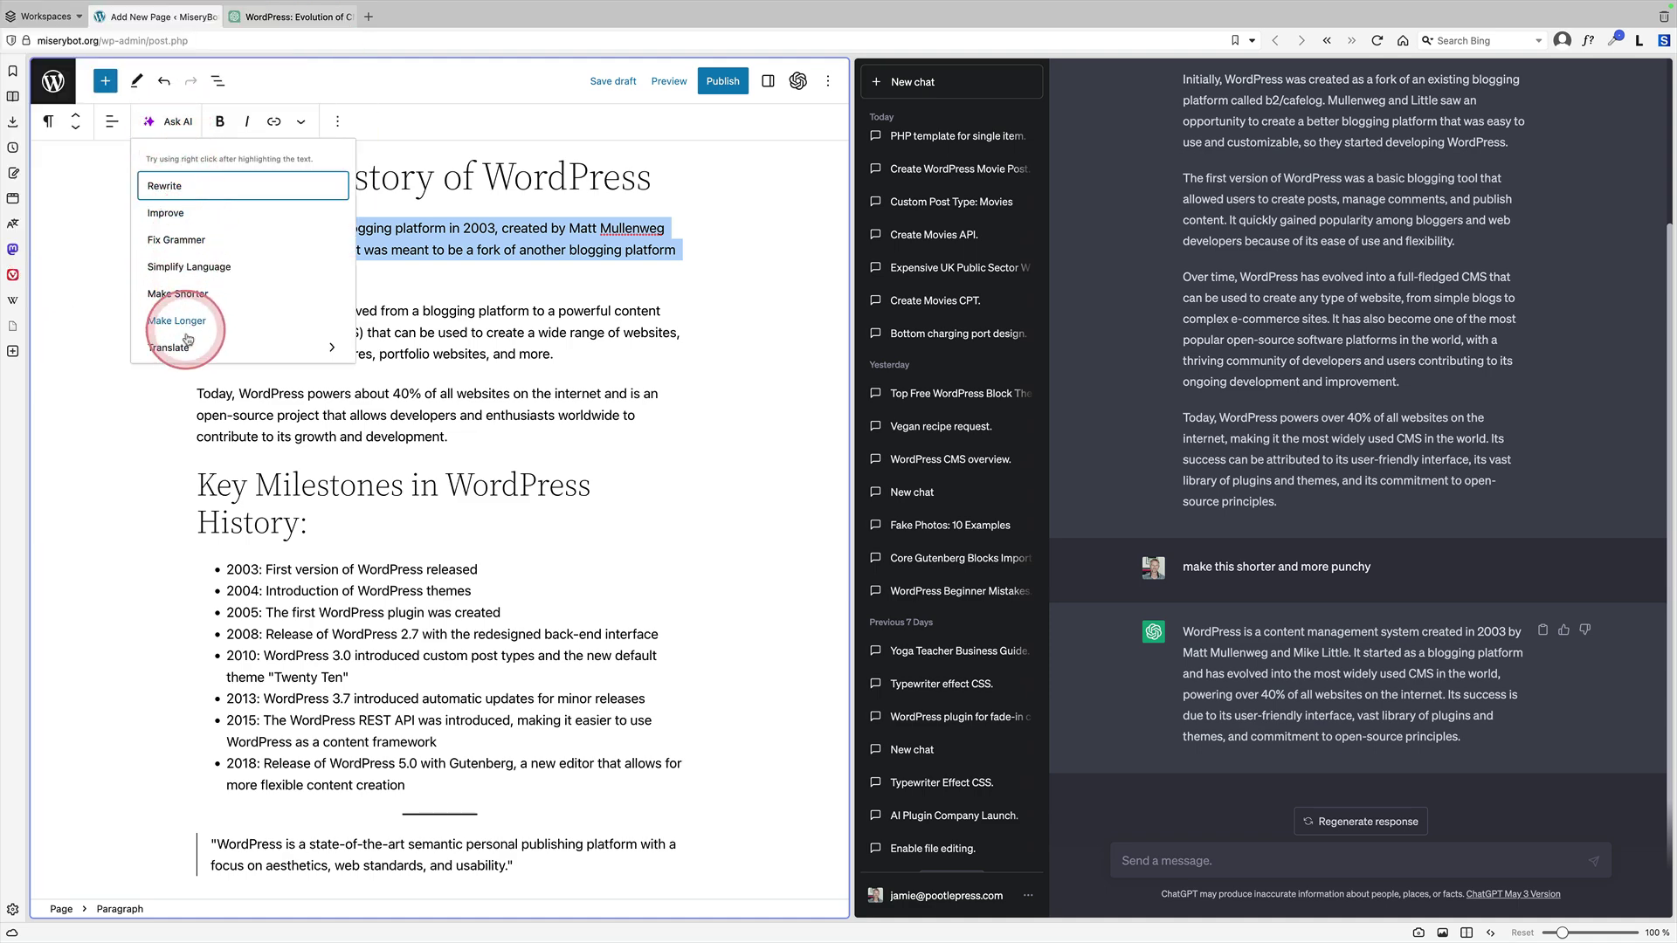
{"action": "left_click", "coordinate": [410, 251]}
{"action": "scroll", "coordinate": [437, 478], "scroll_direction": "down", "scroll_amount": 5}
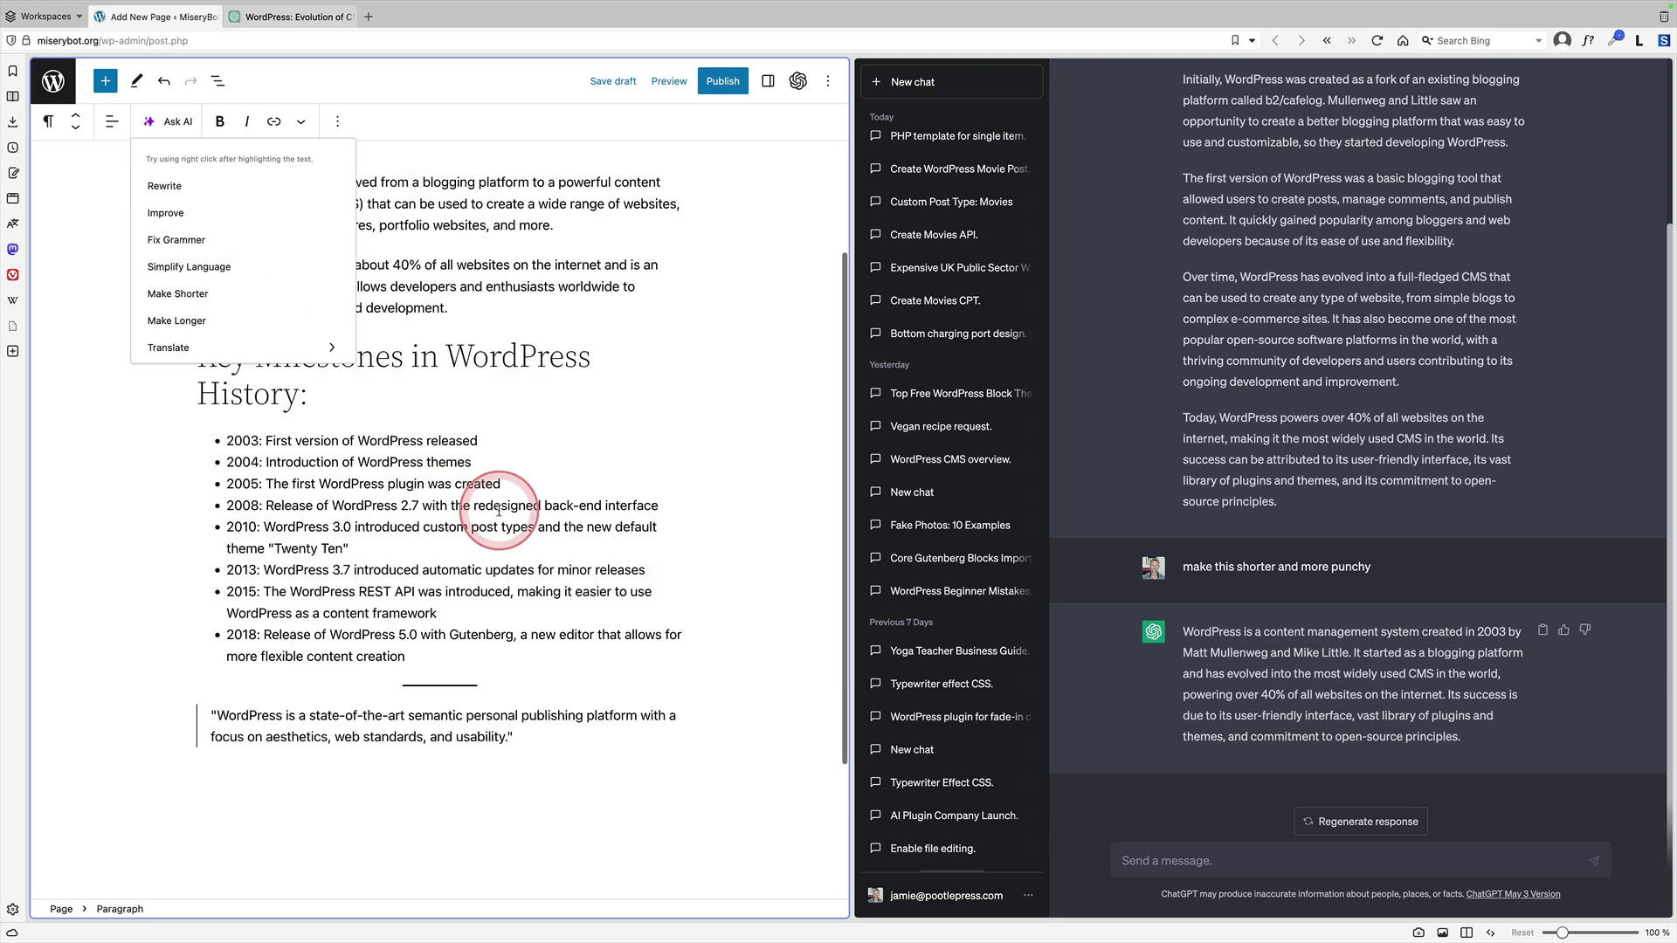
{"action": "scroll", "coordinate": [489, 436], "scroll_direction": "up", "scroll_amount": 5}
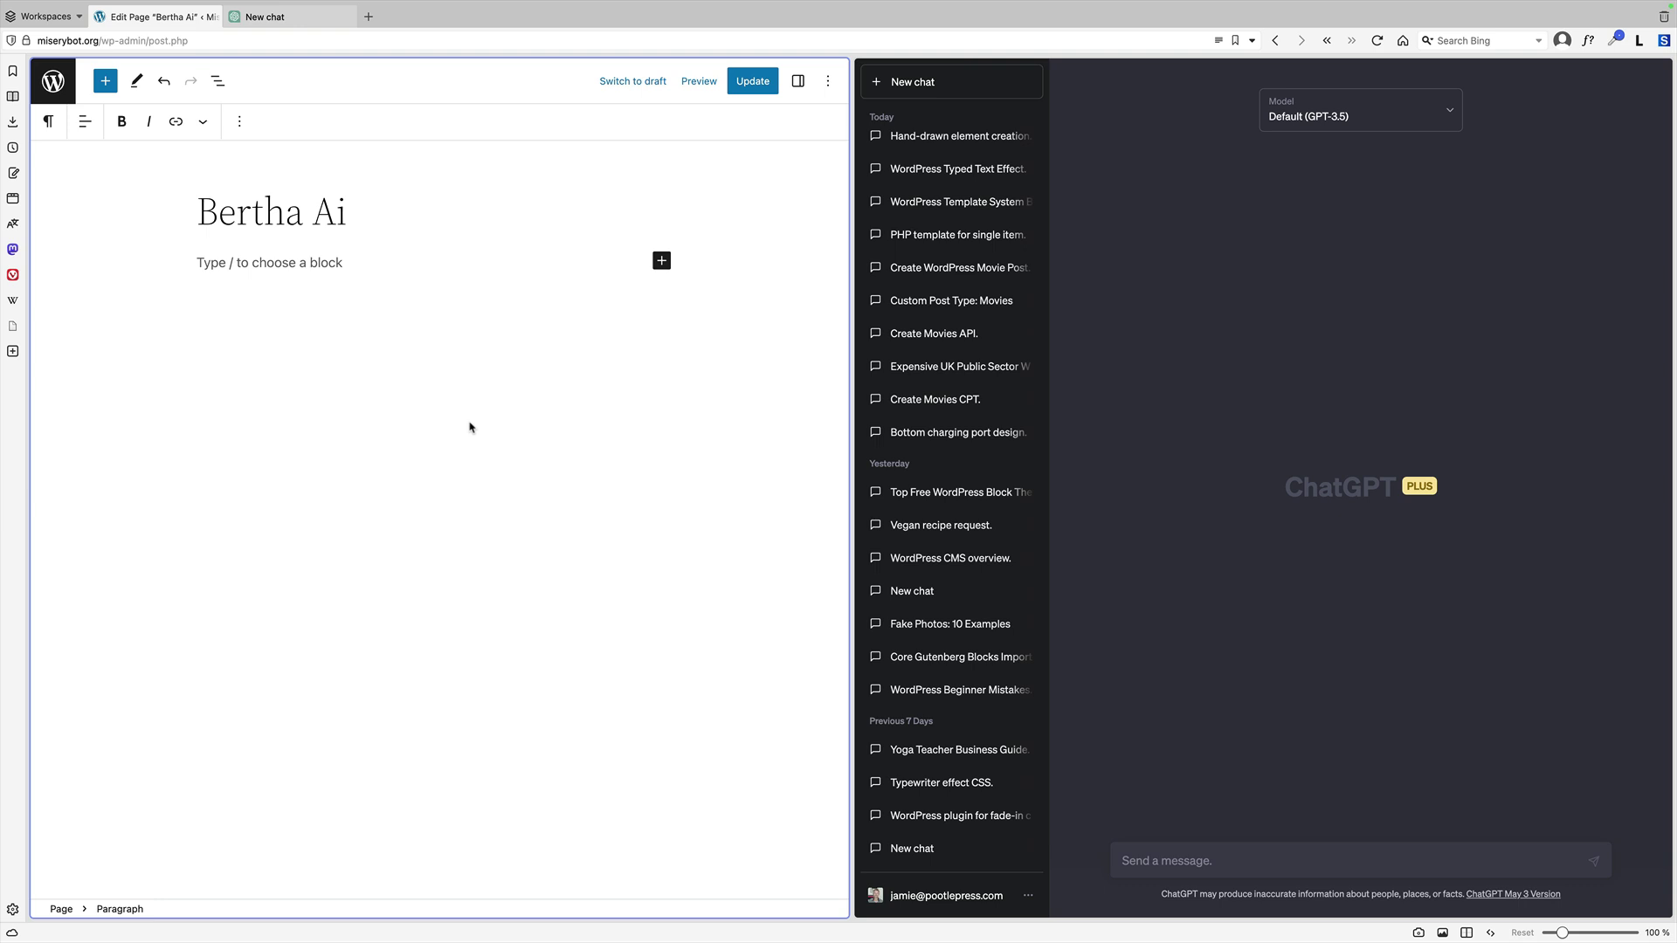
- Enter 'Write a short history about WordPress' in Bertha.ai's chat and ChatGPT, and send it to Bertha
{"action": "left_click", "coordinate": [339, 259]}
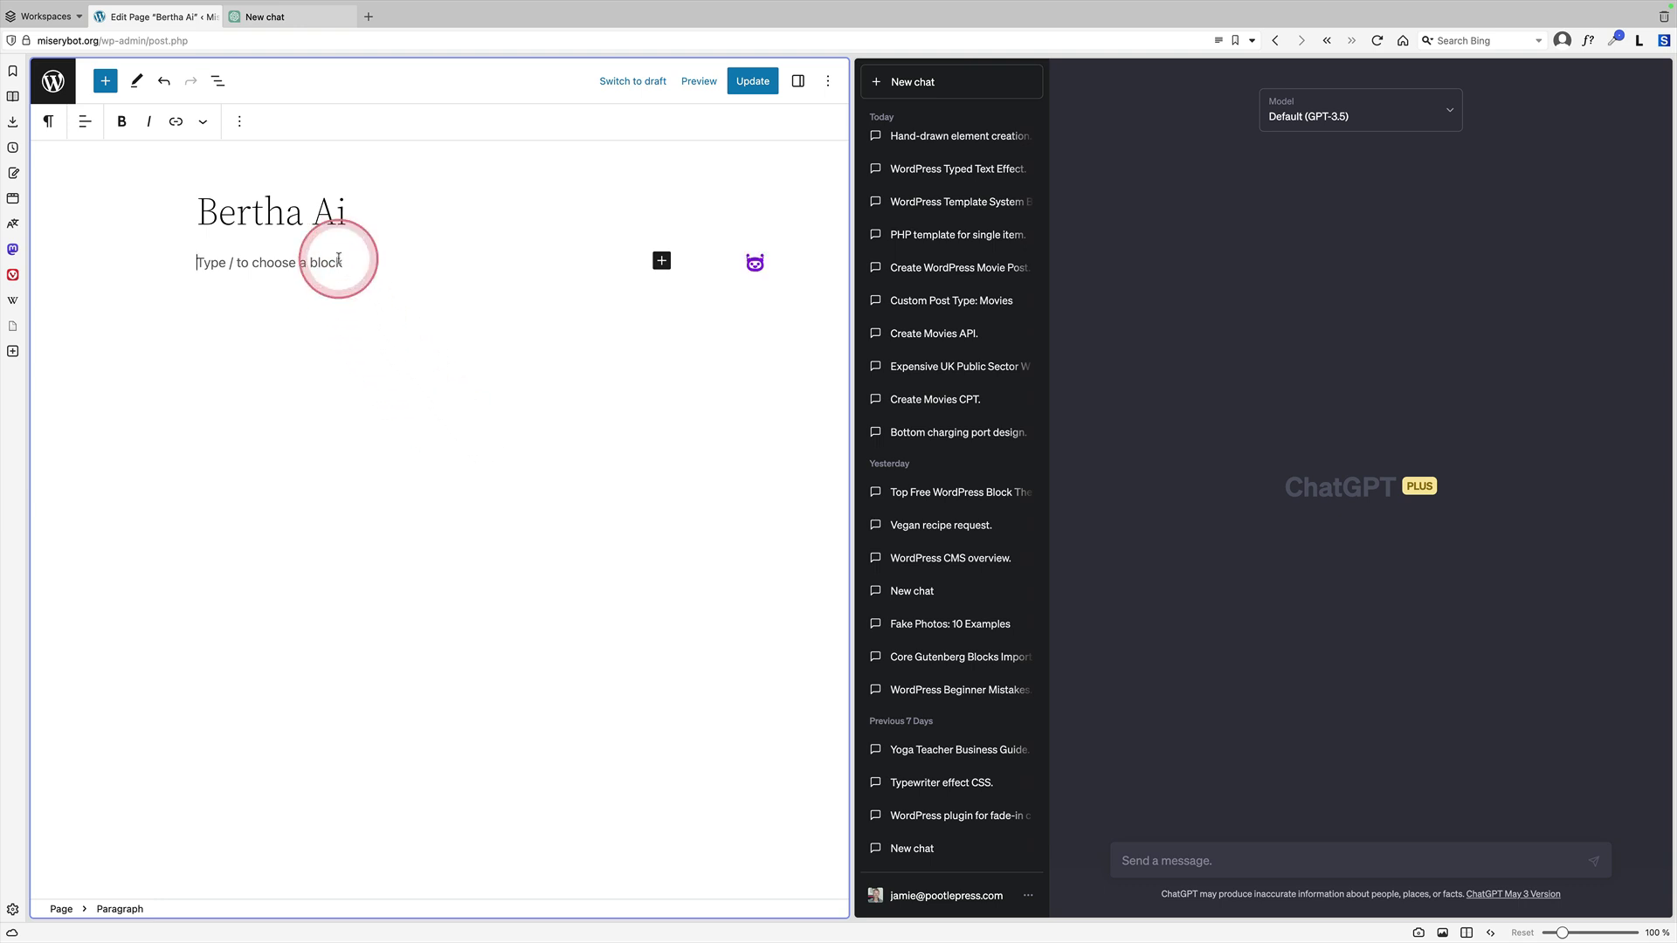
{"action": "left_click", "coordinate": [756, 273]}
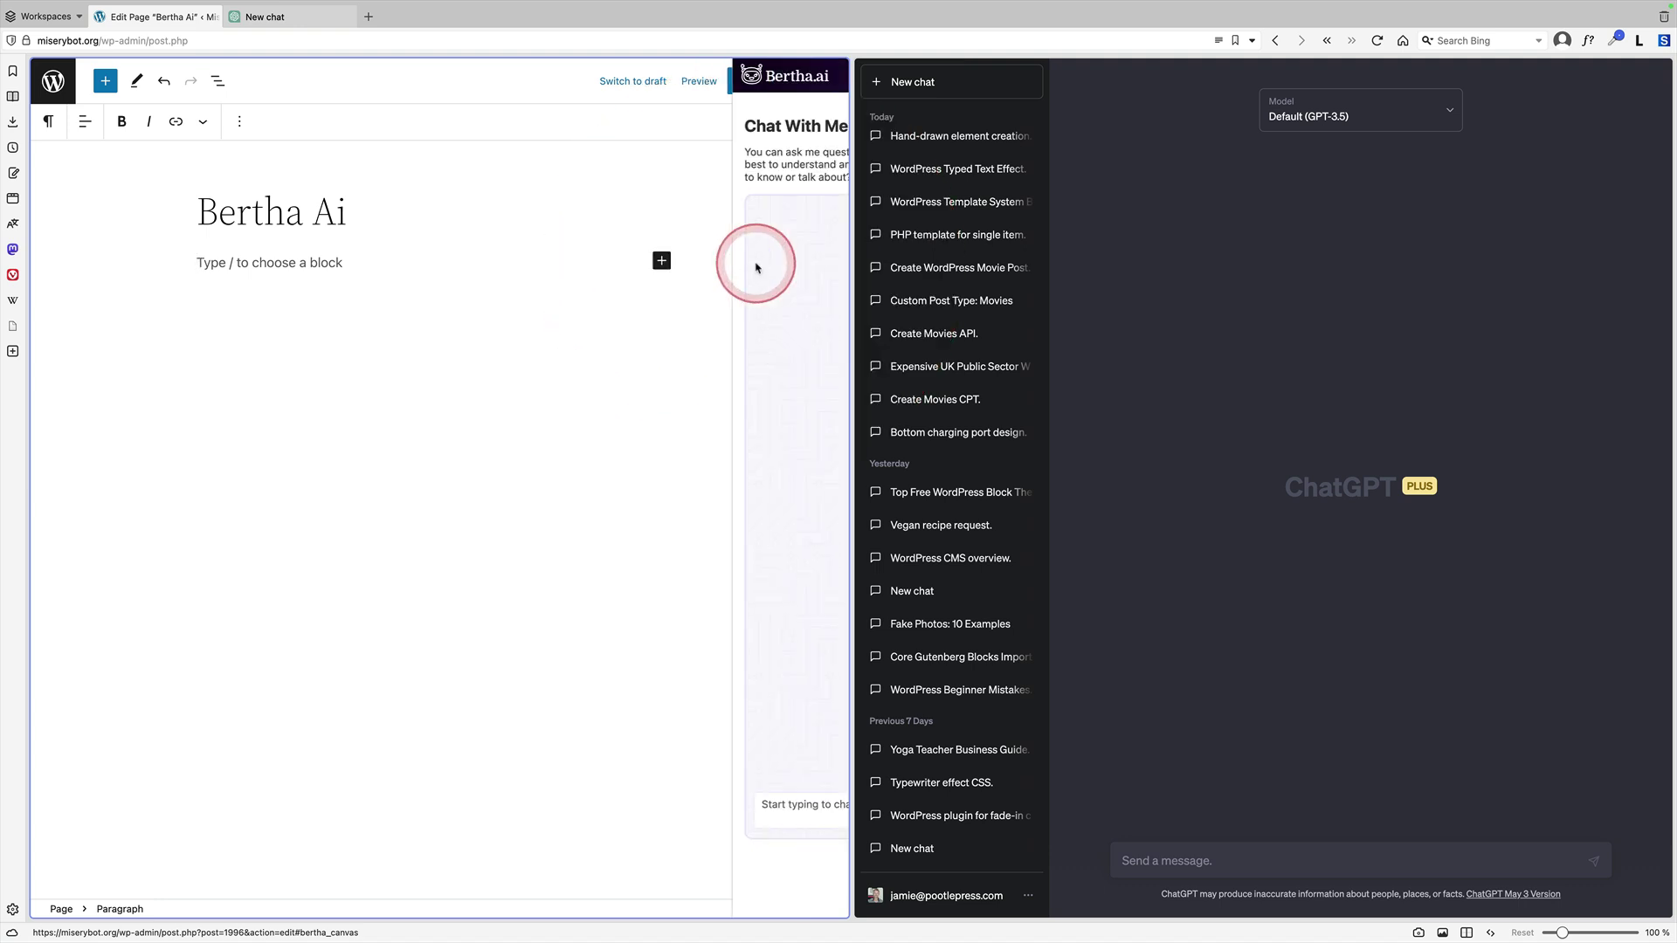
{"action": "left_click", "coordinate": [577, 803]}
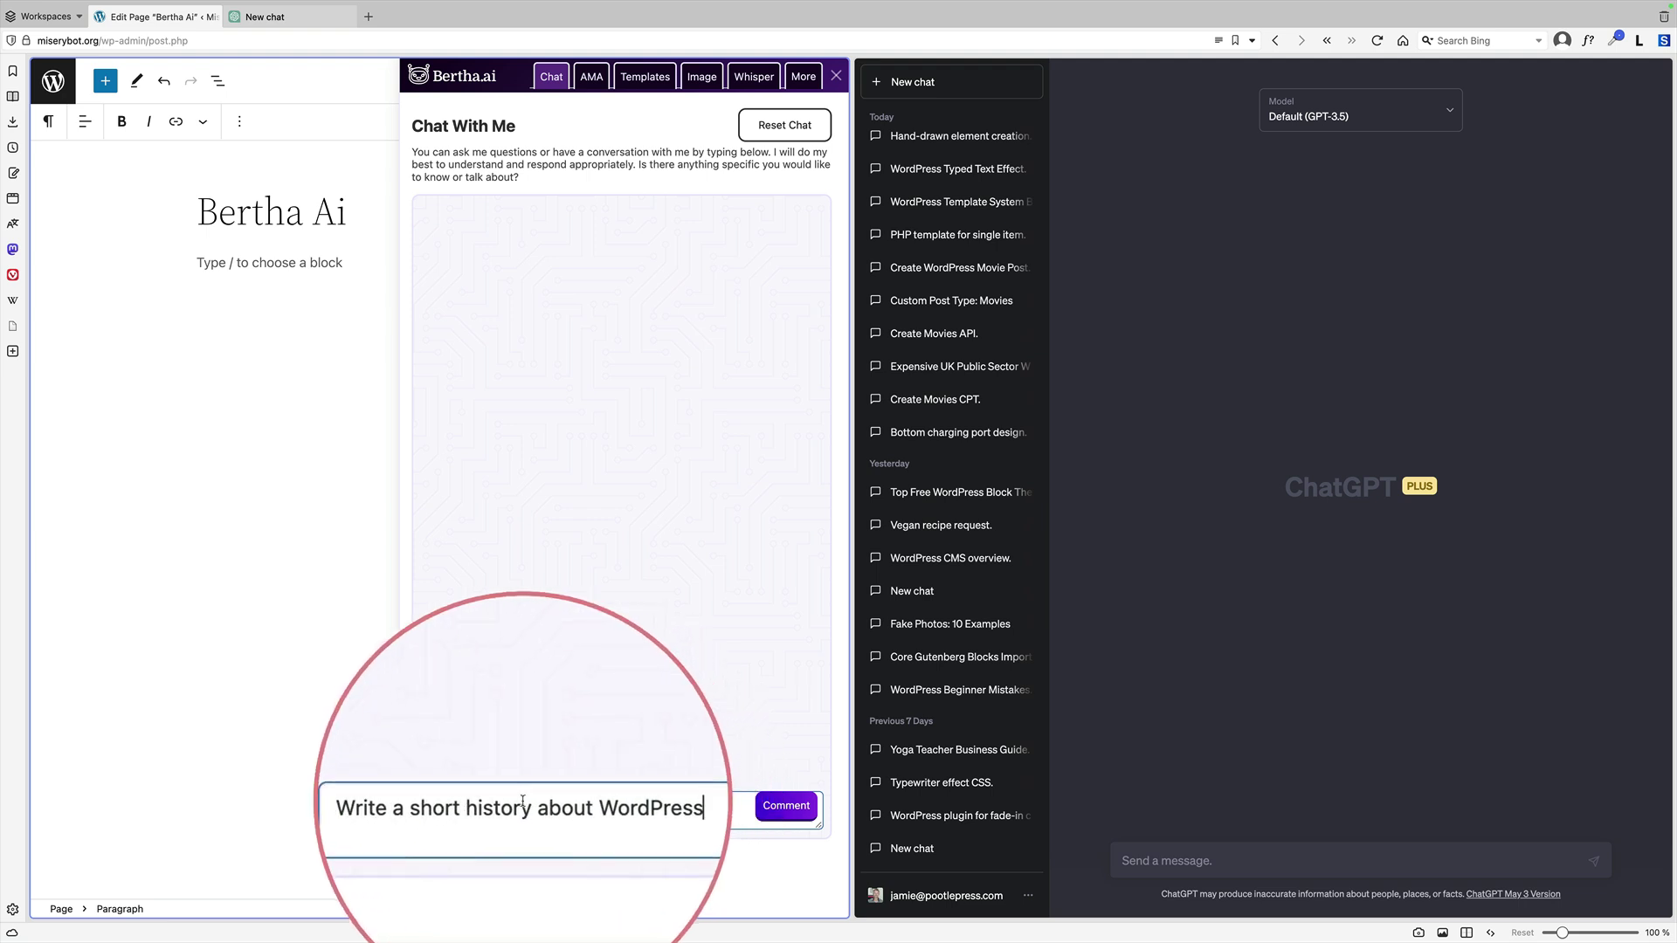
{"action": "left_click", "coordinate": [1173, 856]}
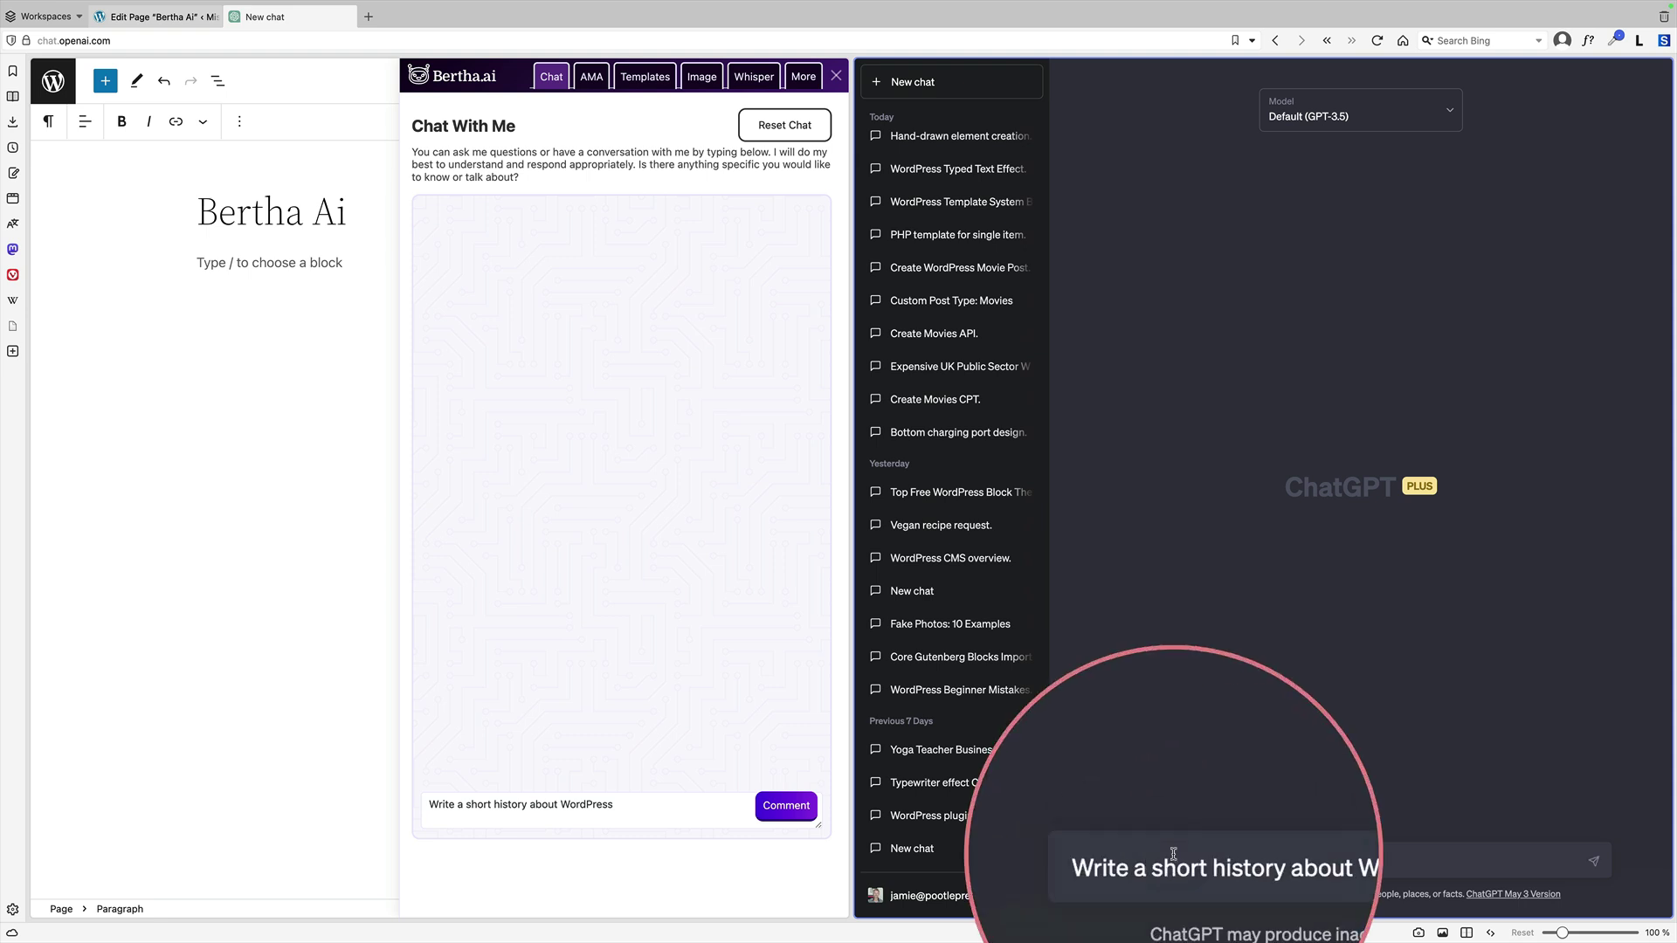
{"action": "left_click", "coordinate": [786, 805]}
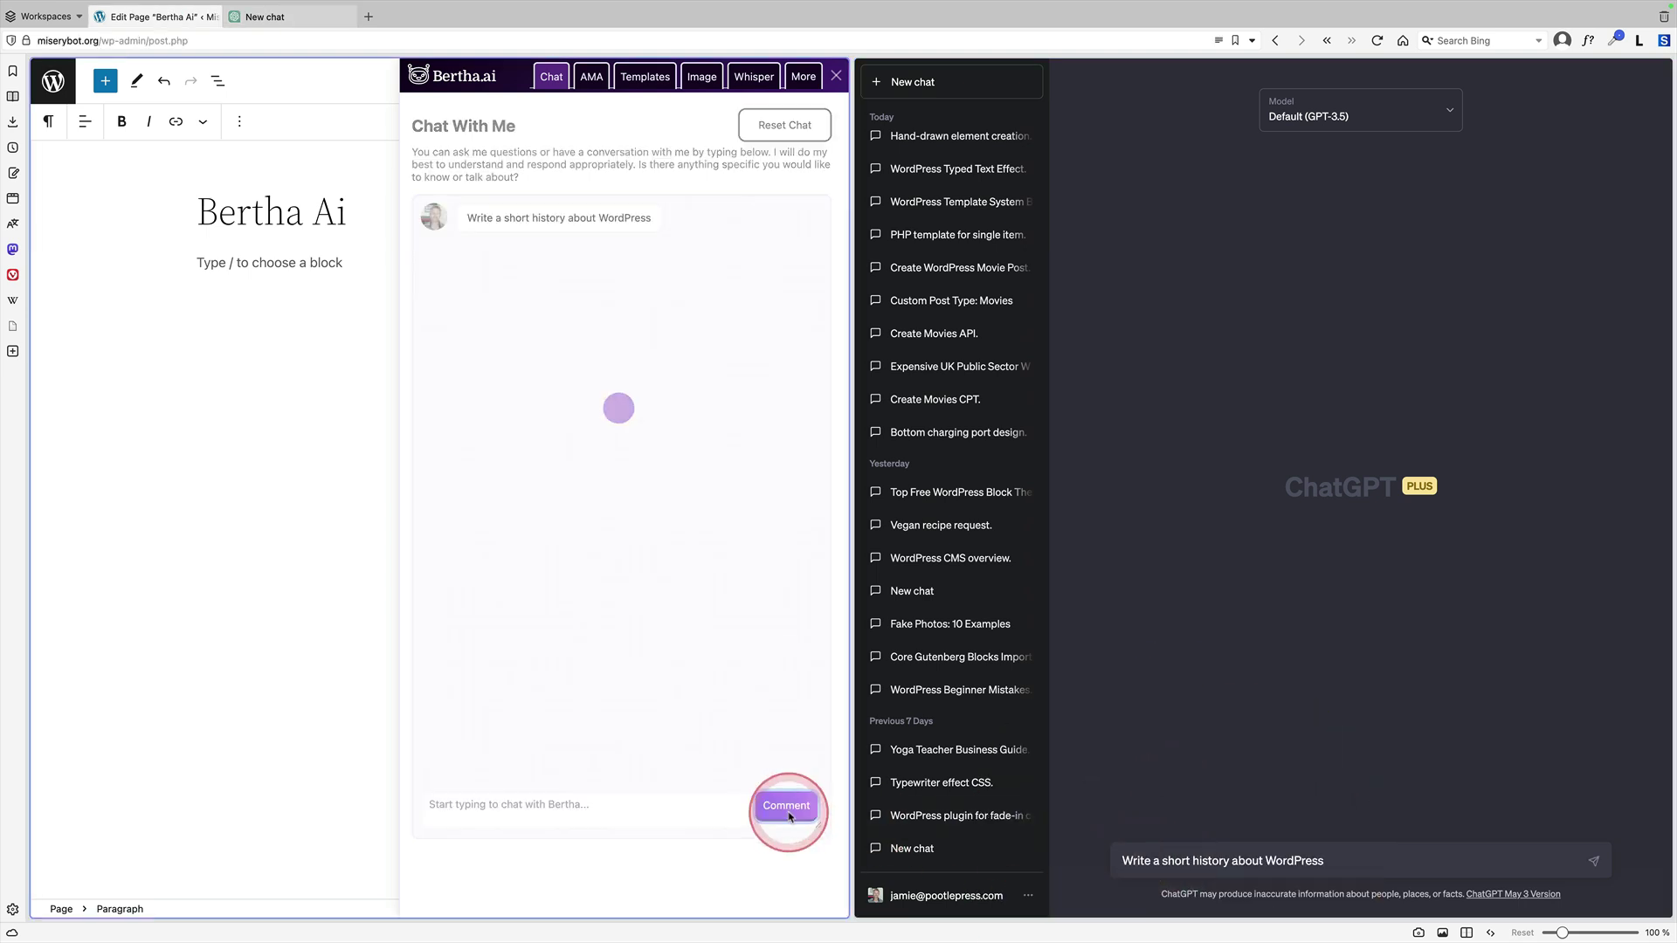
- Send the same prompt in ChatGPT and let both Bertha and ChatGPT finish their WordPress histories
{"action": "left_click", "coordinate": [1583, 852]}
{"action": "left_click", "coordinate": [525, 539]}
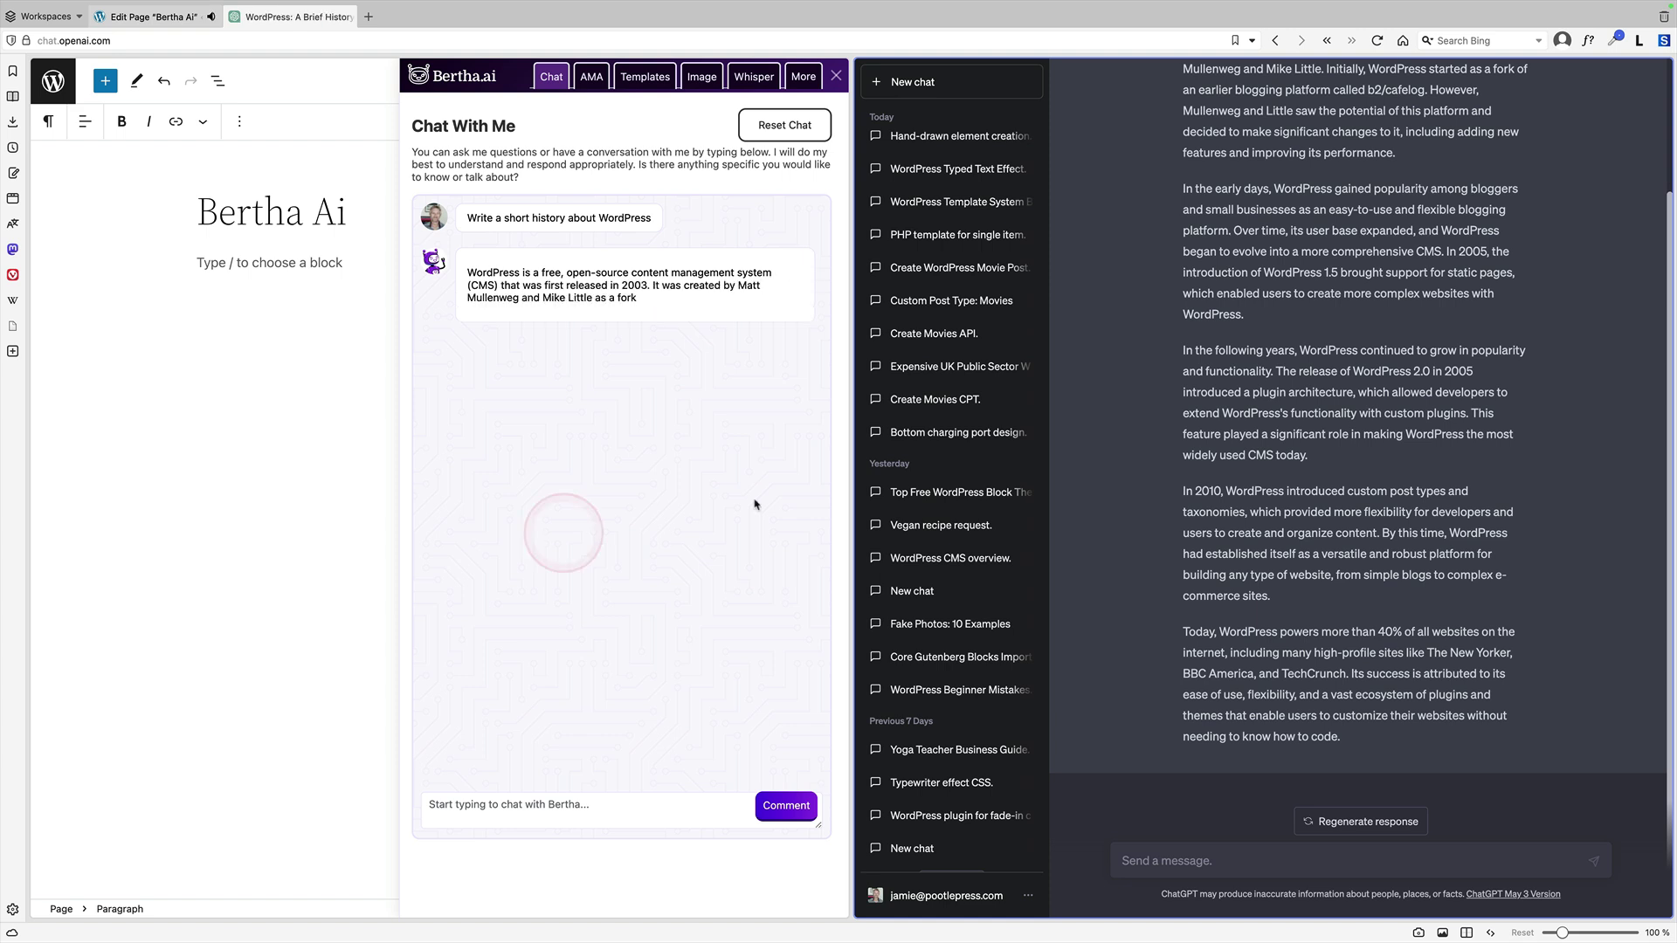
{"action": "left_click", "coordinate": [1263, 380]}
{"action": "scroll", "coordinate": [1263, 379], "scroll_direction": "up", "scroll_amount": 2}
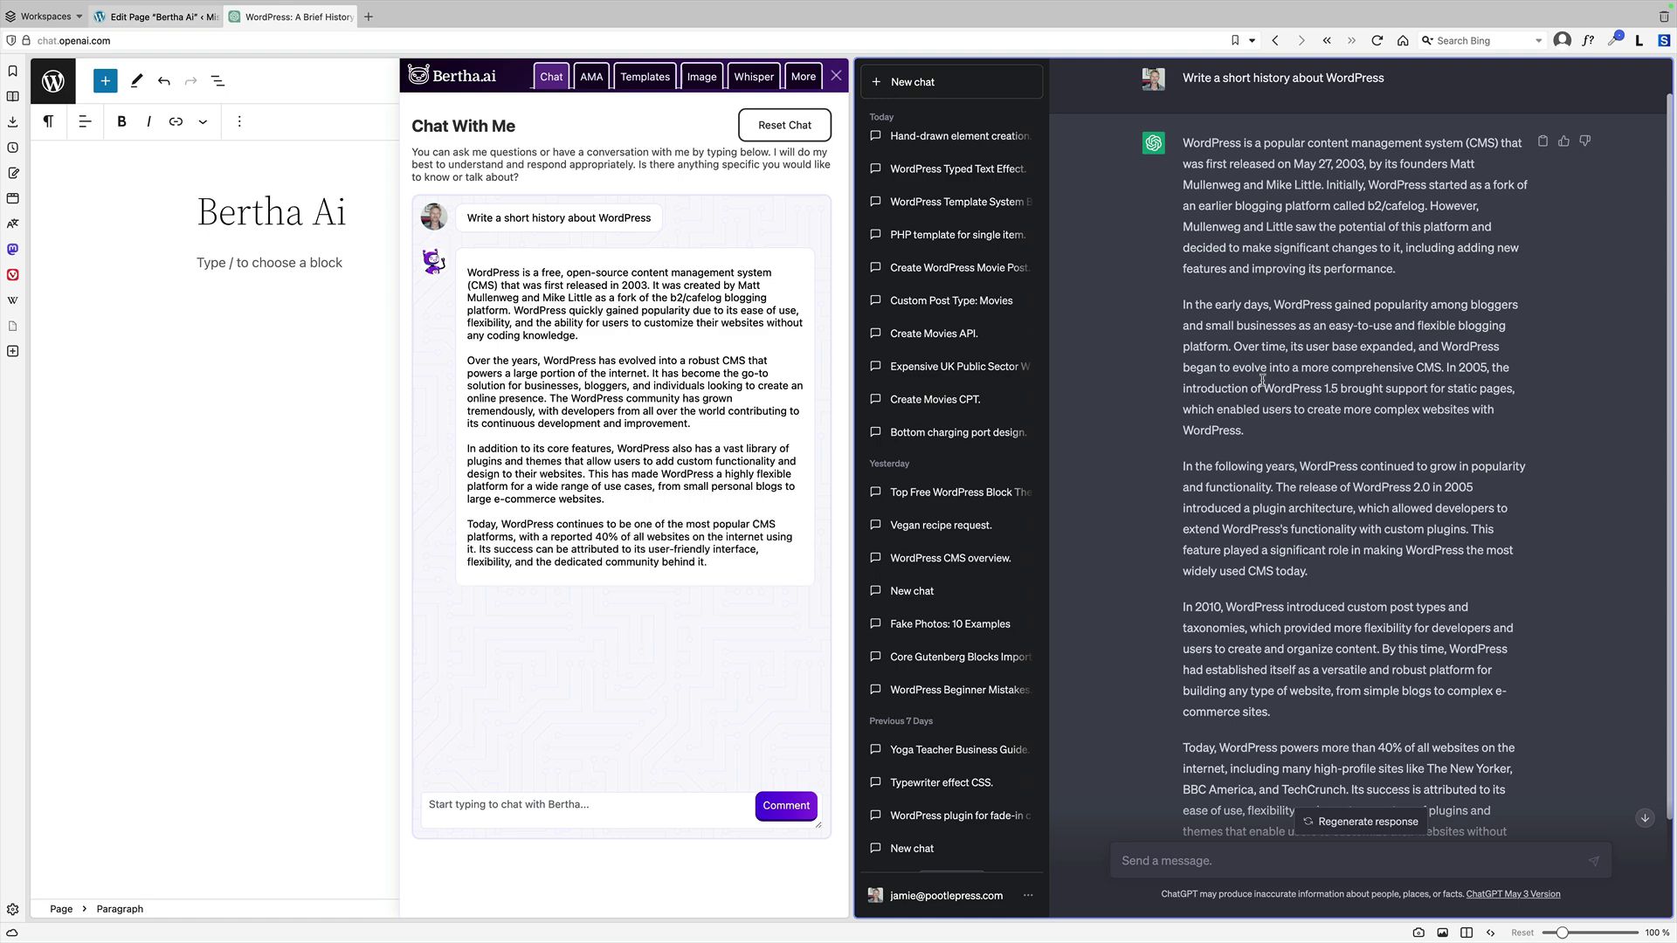
- Ask Bertha to 'make this shorter', then select its original longer reply
{"action": "left_click", "coordinate": [543, 806]}
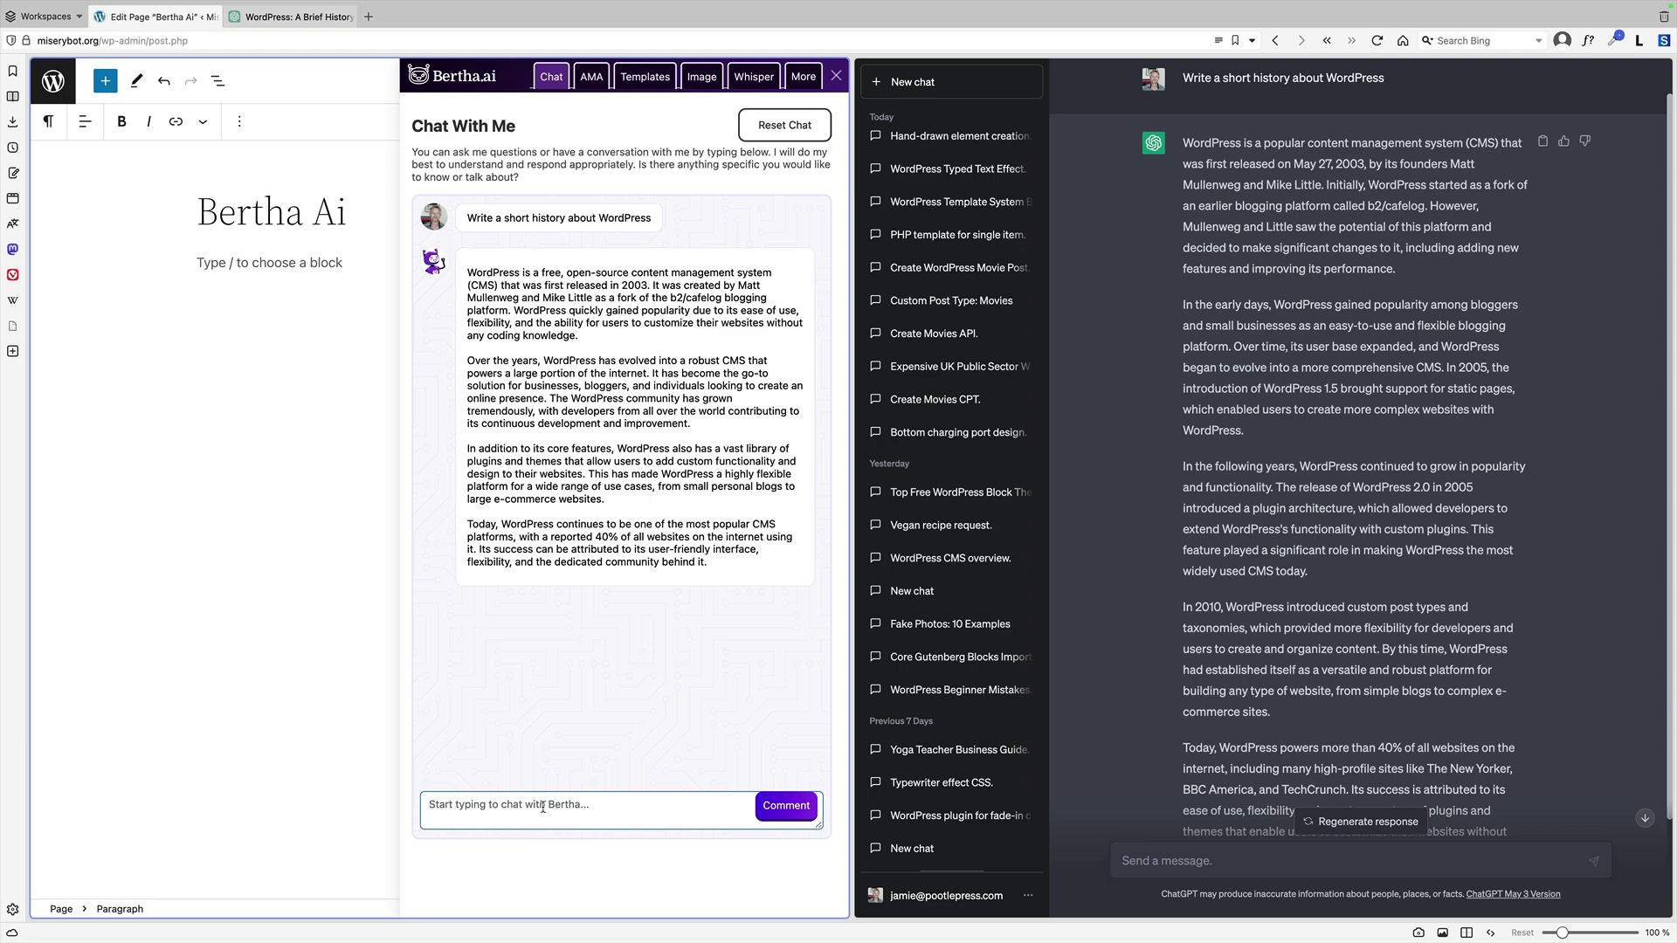
{"action": "type", "text": "make this shorter"}
{"action": "key", "text": "Return"}
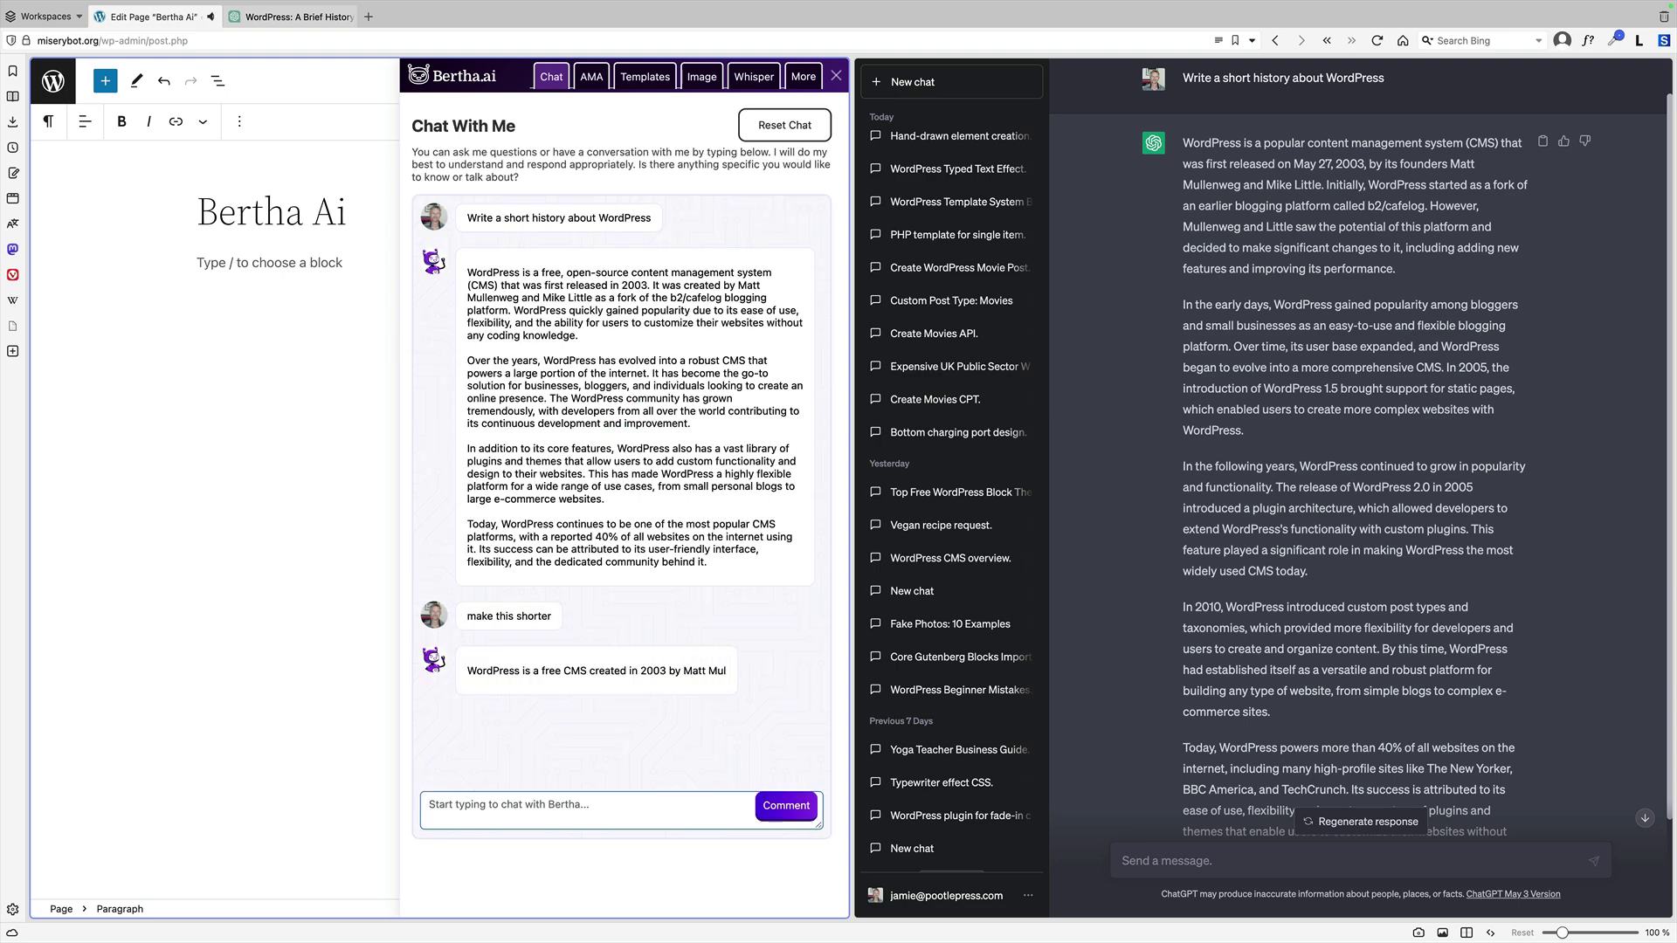
{"action": "key", "text": "Return"}
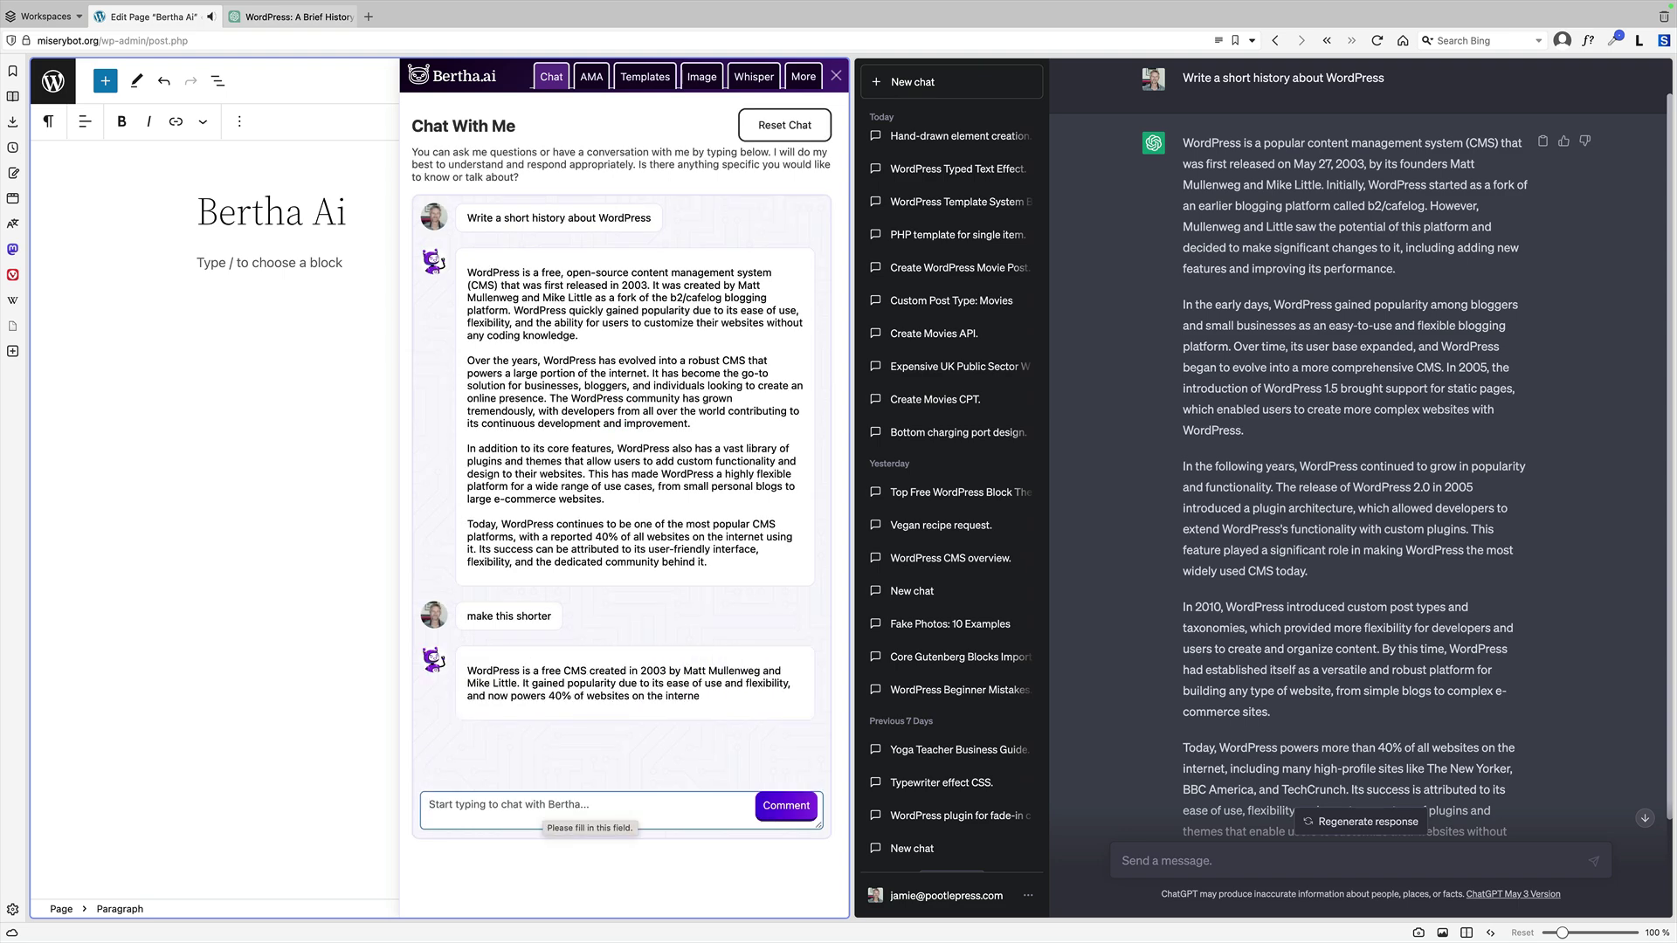
{"action": "scroll", "coordinate": [1313, 674], "scroll_direction": "down", "scroll_amount": 2}
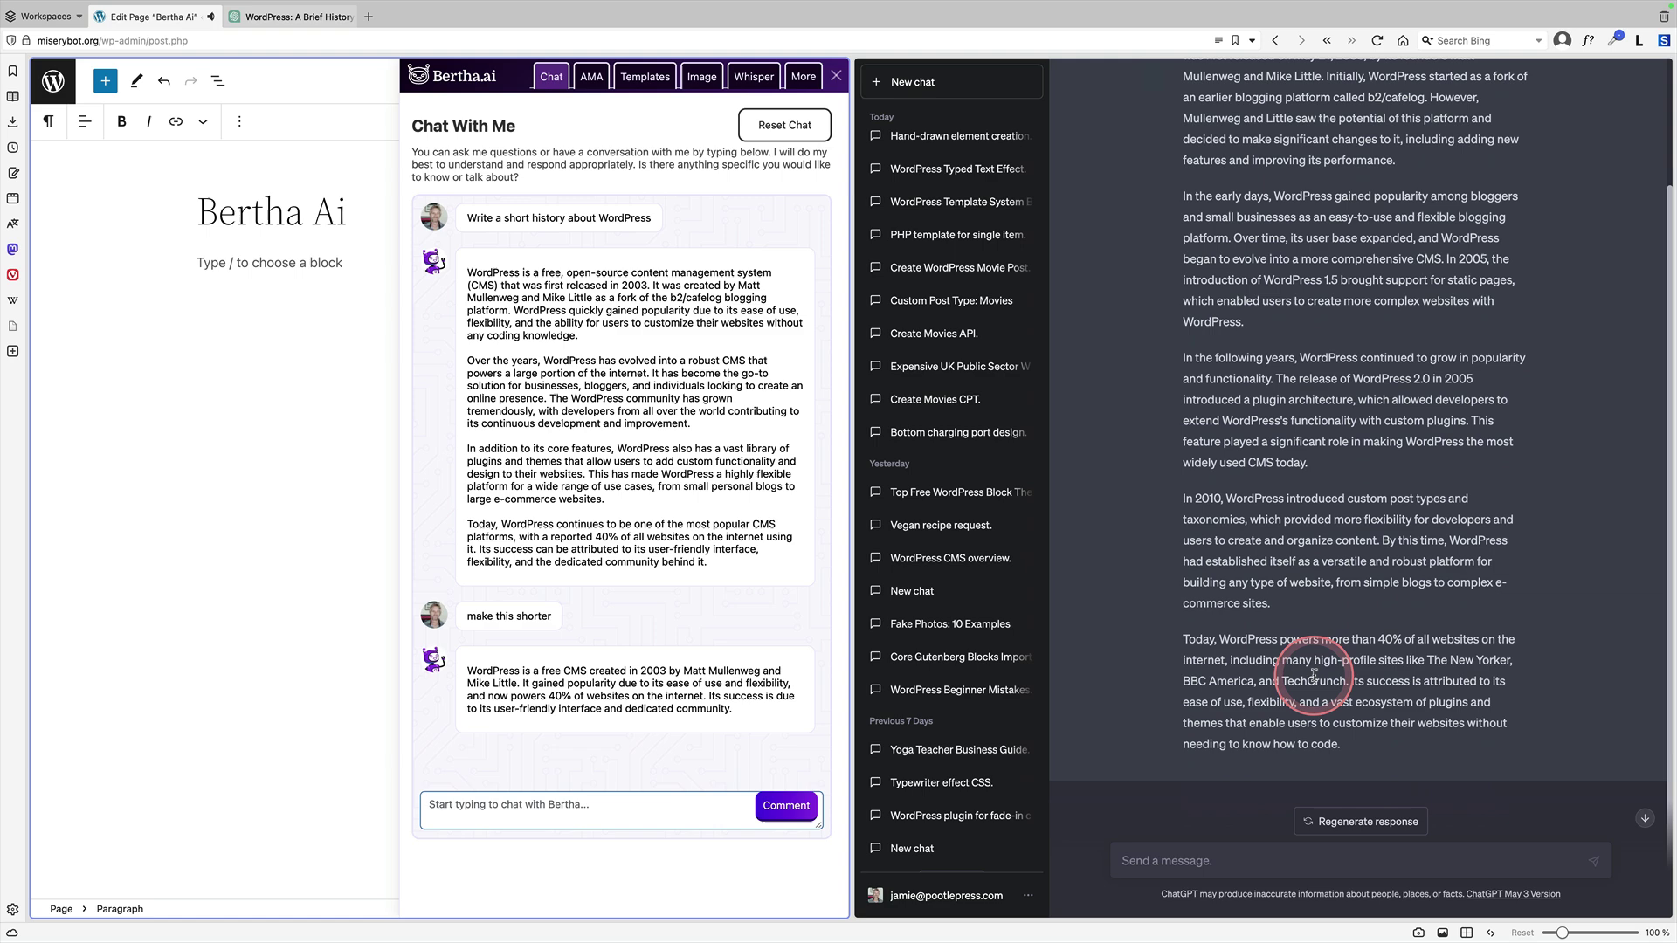
{"action": "left_click_drag", "start_coordinate": [740, 565], "coordinate": [469, 271]}
{"action": "key", "text": "super+c"}
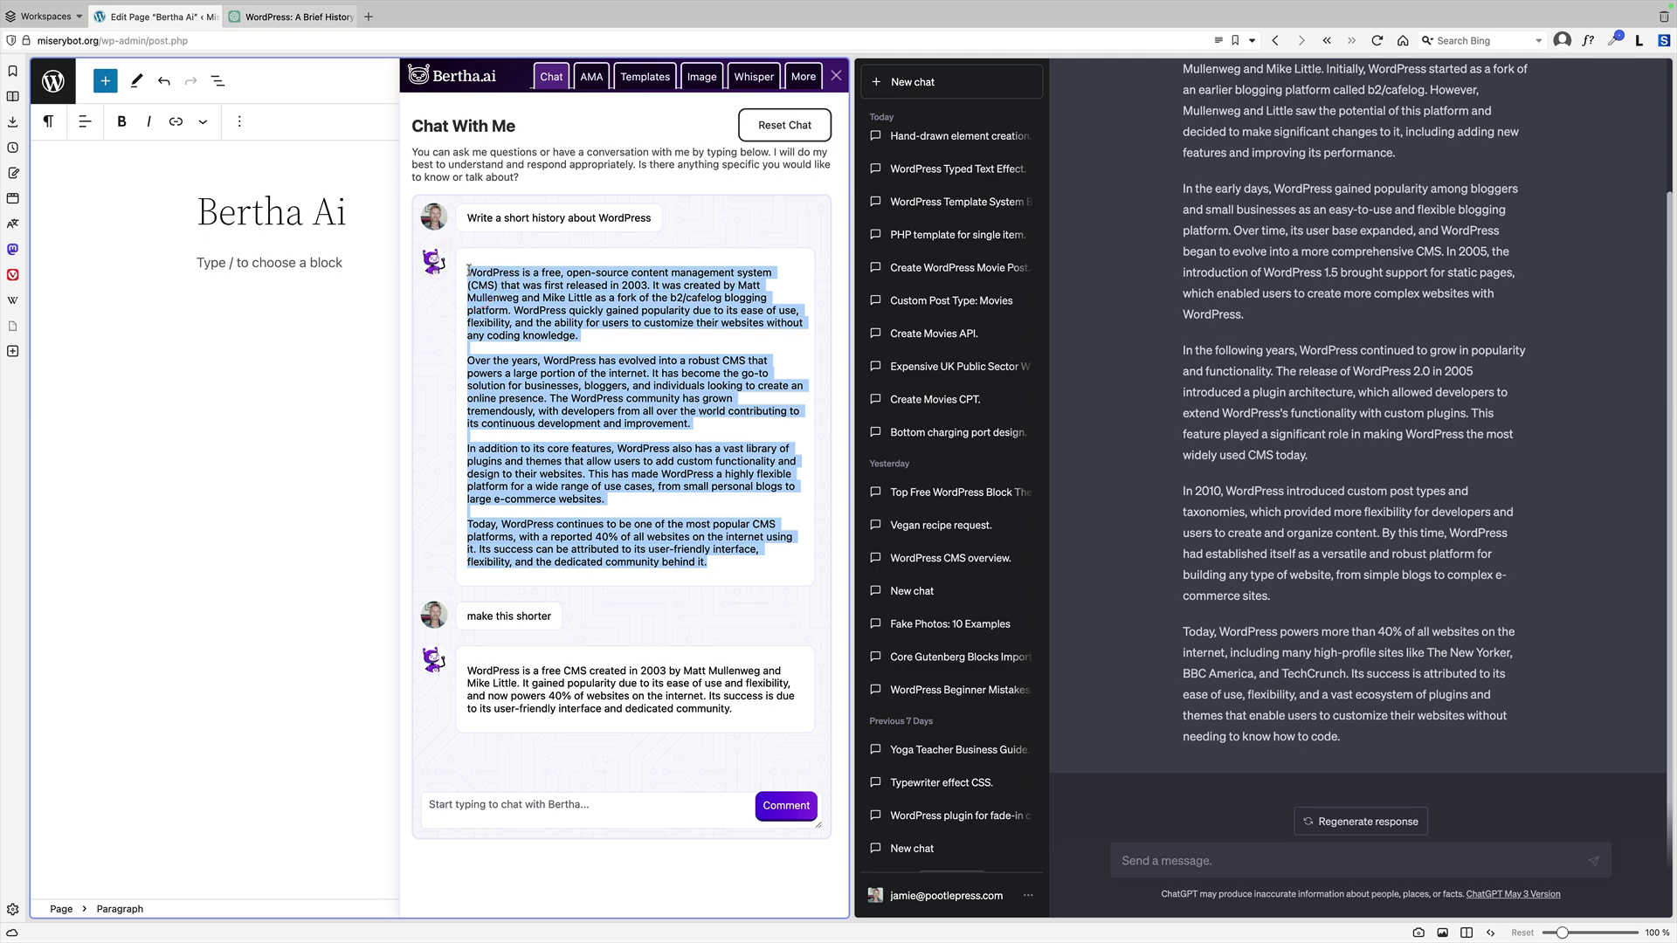
- Paste Bertha's reply into the Bertha Ai page's empty paragraph and close the Bertha panel
{"action": "left_click", "coordinate": [341, 266]}
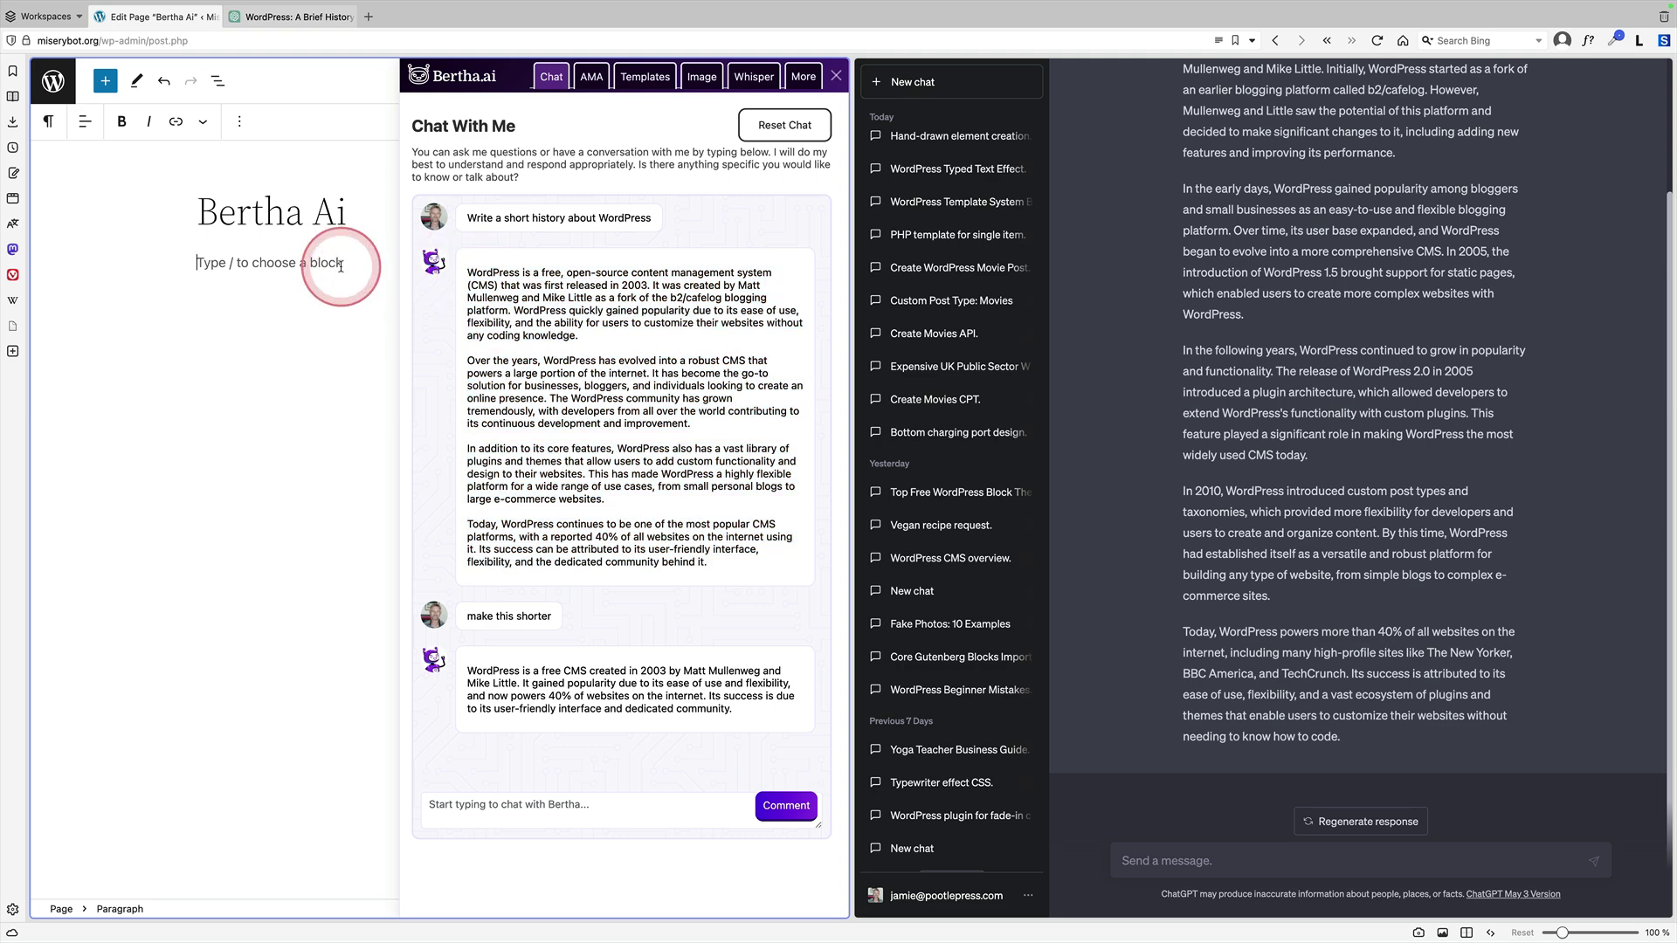
{"action": "key", "text": "super+v"}
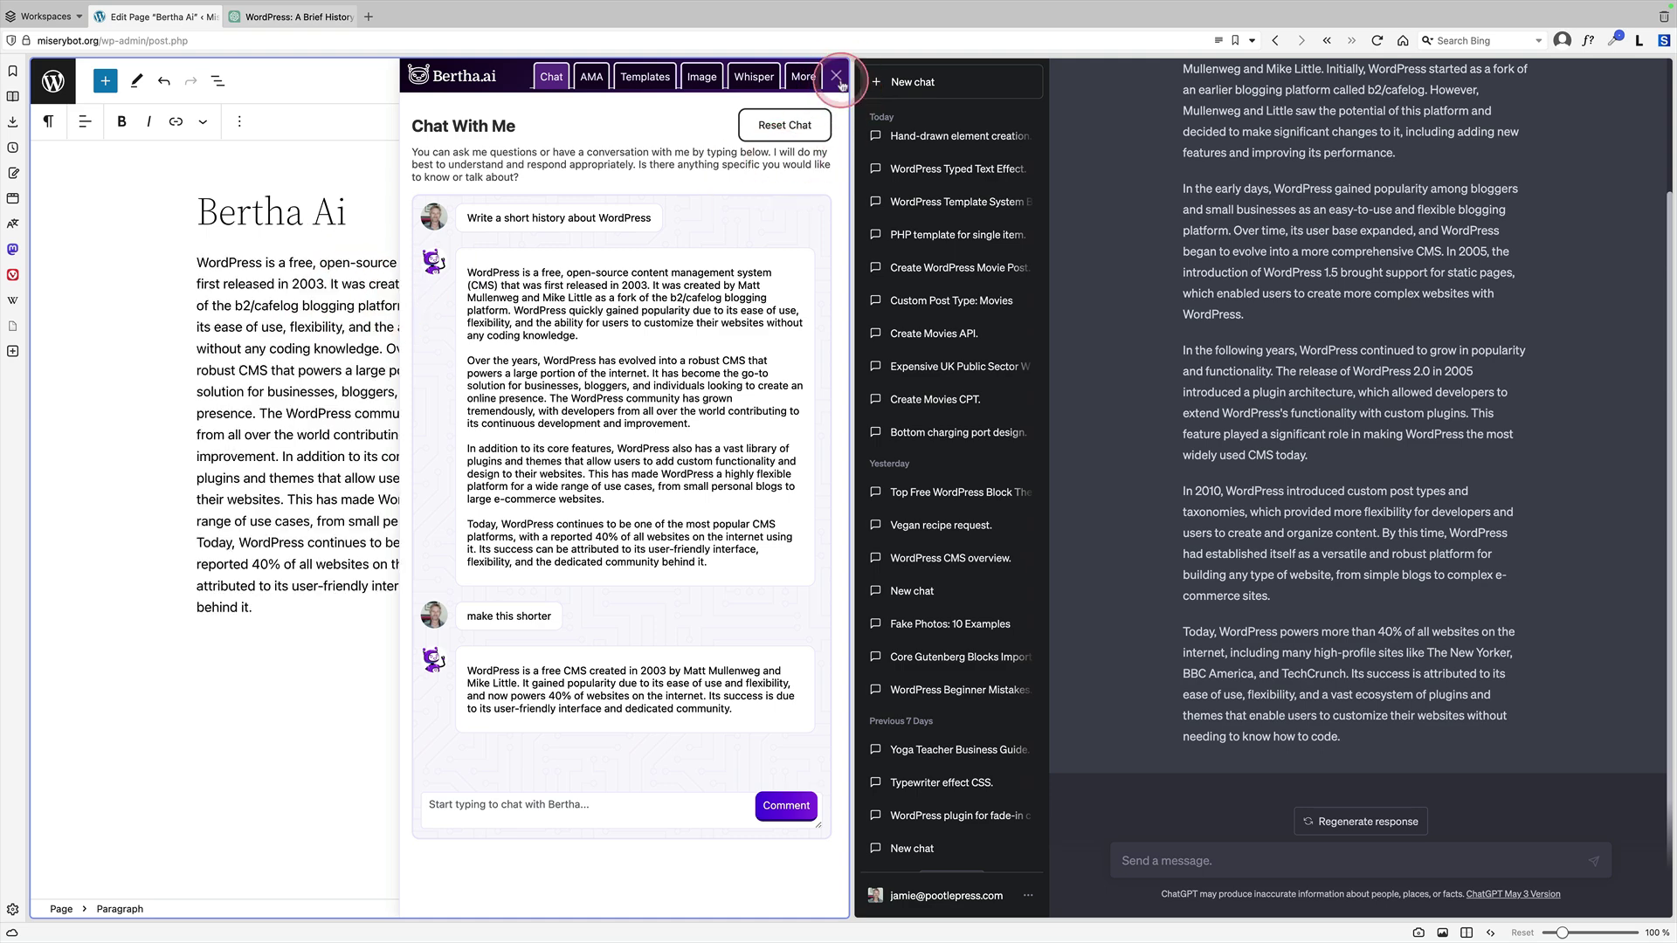
{"action": "left_click", "coordinate": [836, 76]}
{"action": "left_click", "coordinate": [456, 396]}
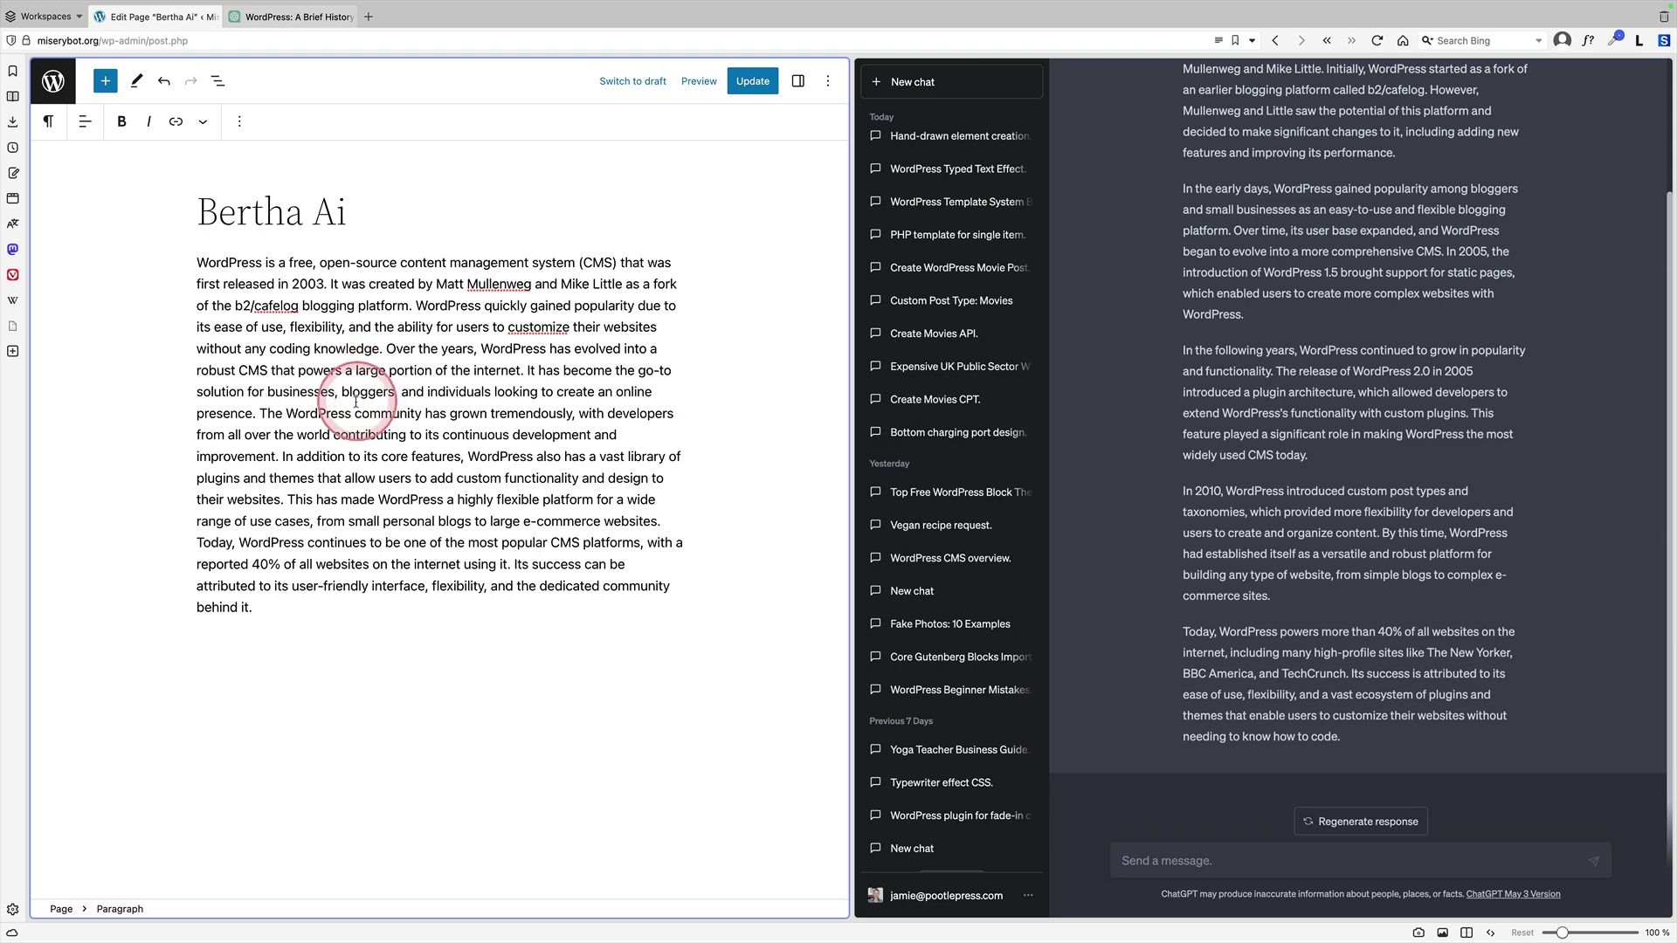
- Paste ChatGPT's last three paragraphs below Bertha's text
{"action": "left_click_drag", "start_coordinate": [318, 610], "coordinate": [193, 262]}
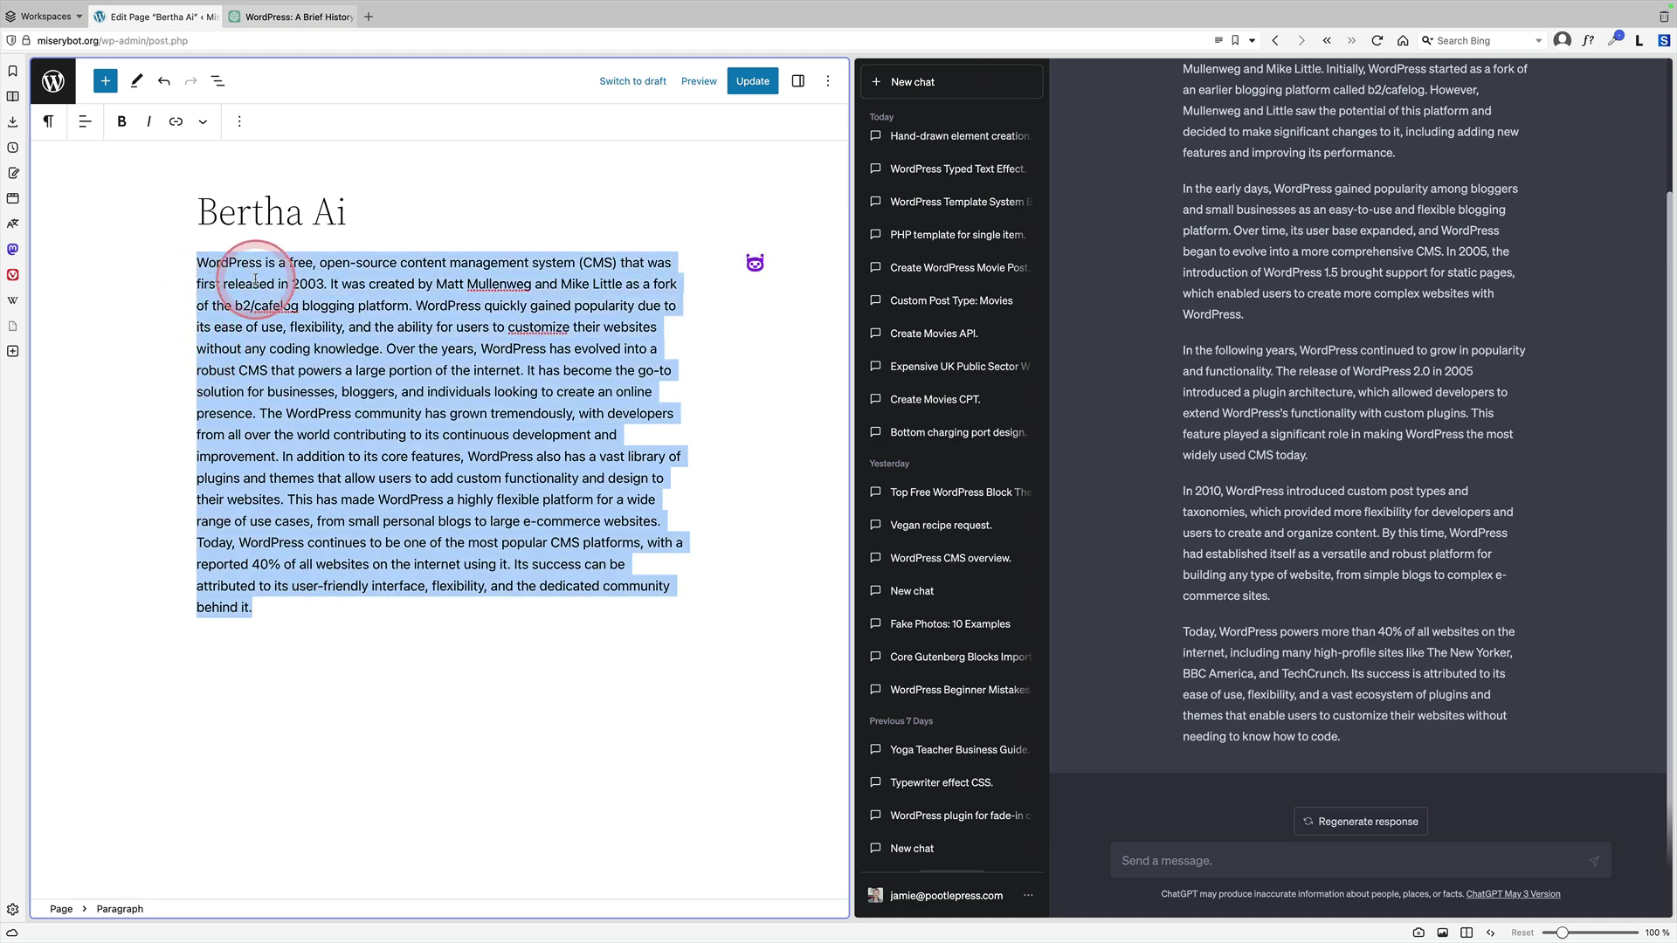
{"action": "left_click", "coordinate": [255, 279]}
{"action": "left_click", "coordinate": [217, 80]}
{"action": "left_click", "coordinate": [77, 162]}
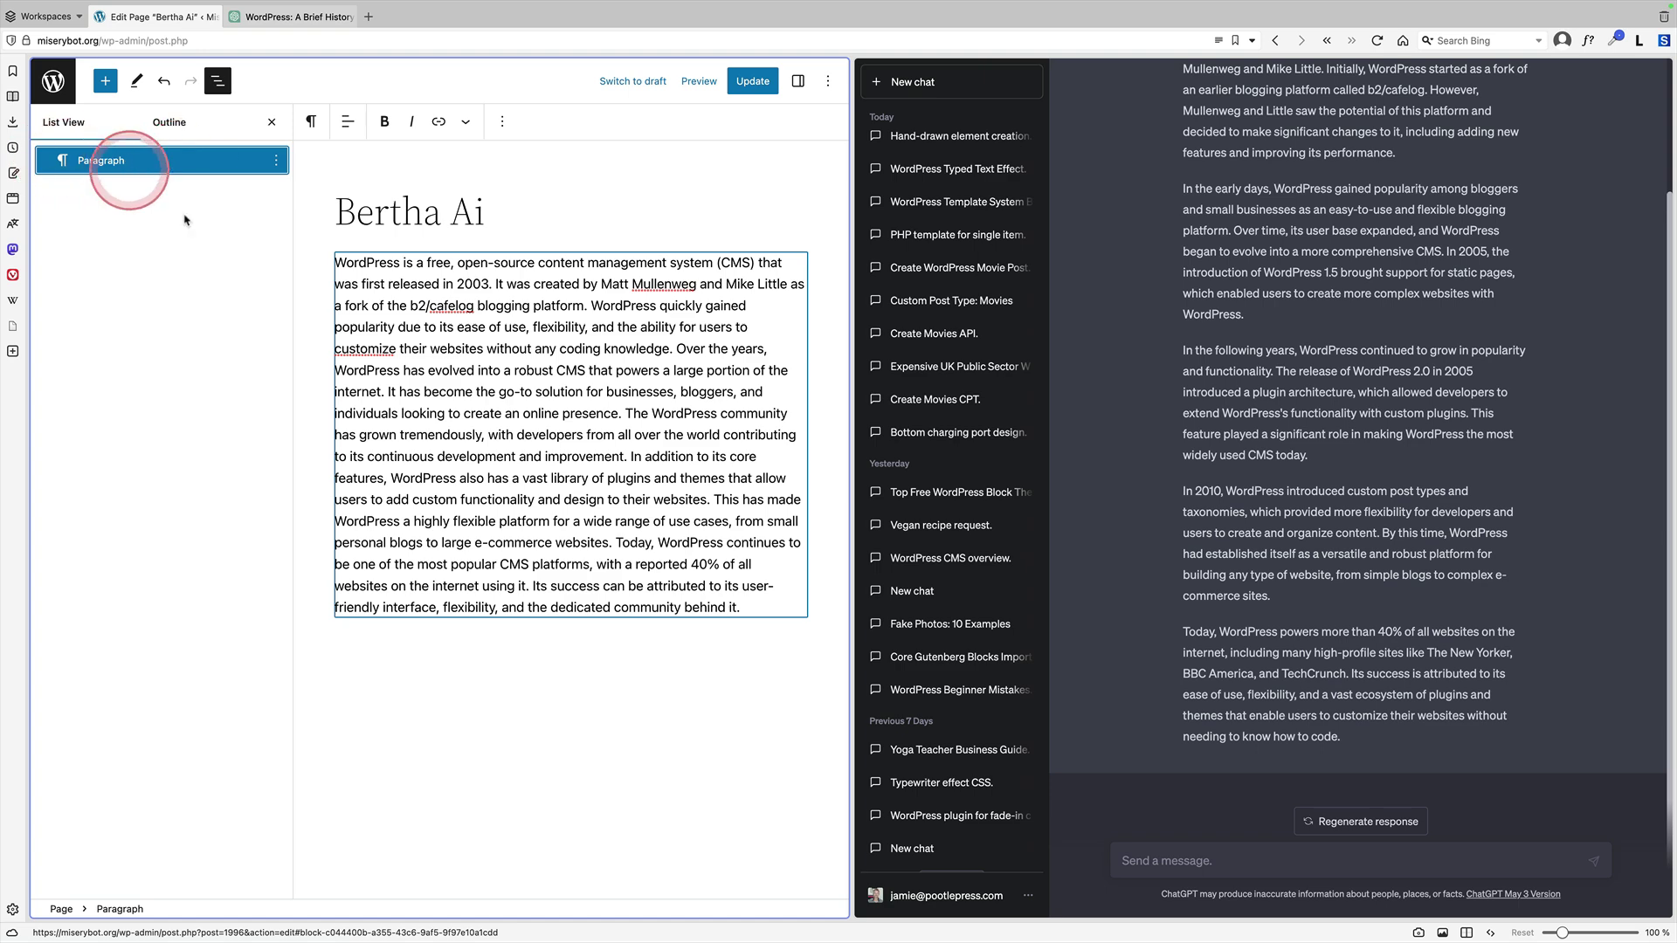
{"action": "left_click_drag", "start_coordinate": [1363, 742], "coordinate": [1183, 350]}
{"action": "key", "text": "super+c"}
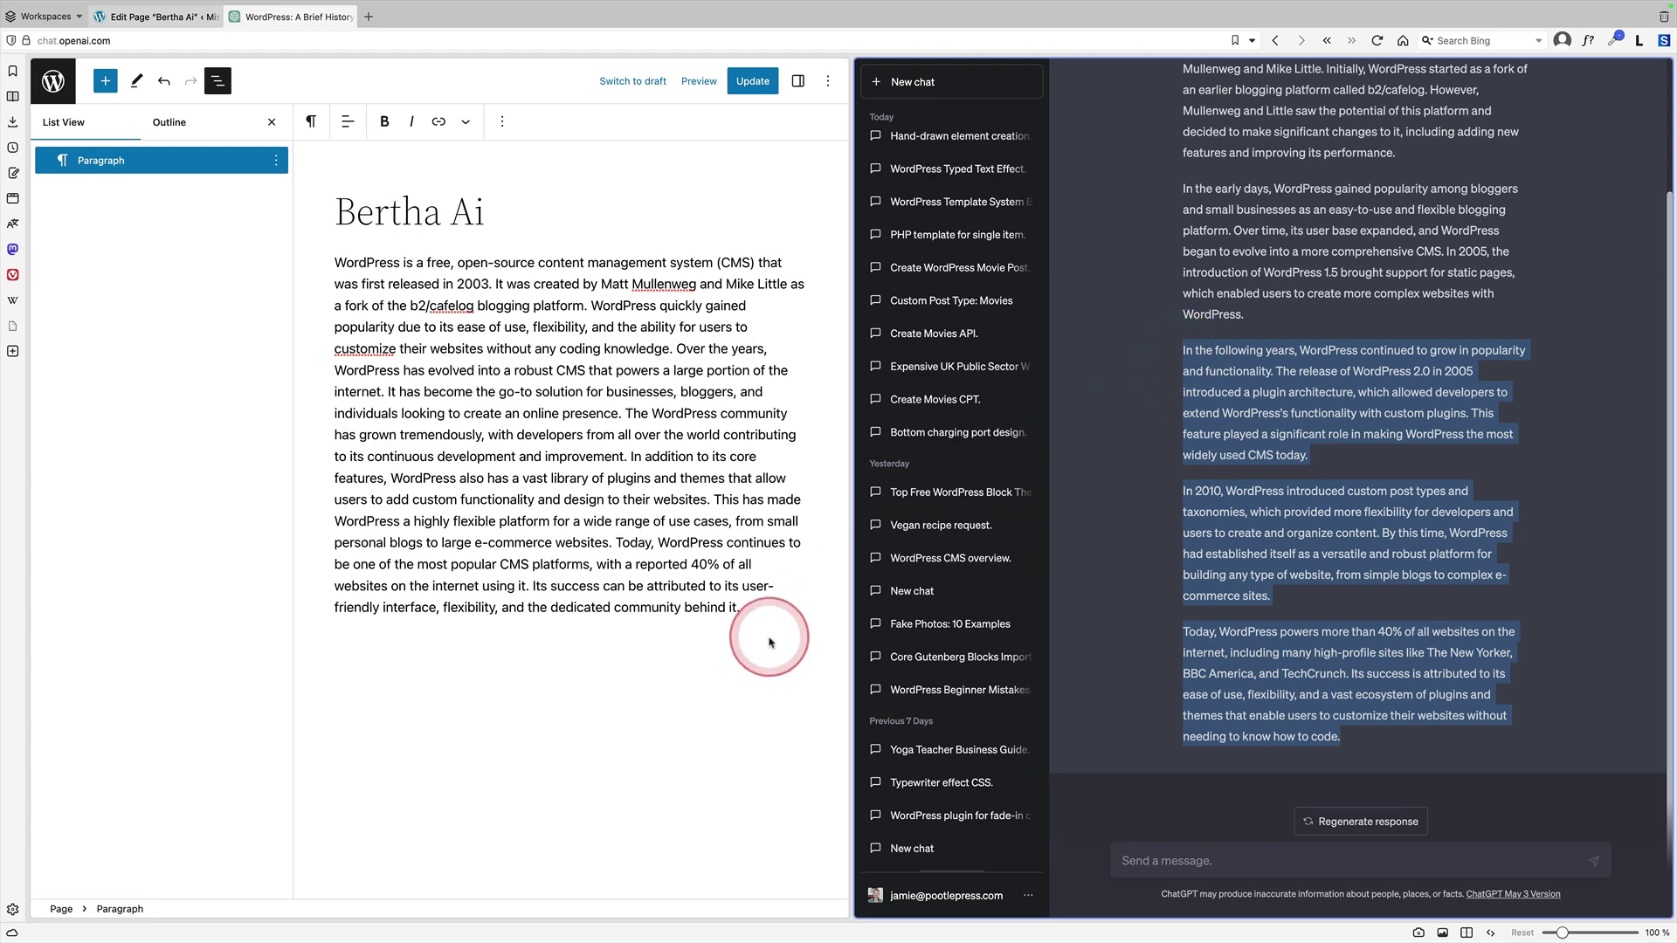
{"action": "left_click", "coordinate": [765, 611]}
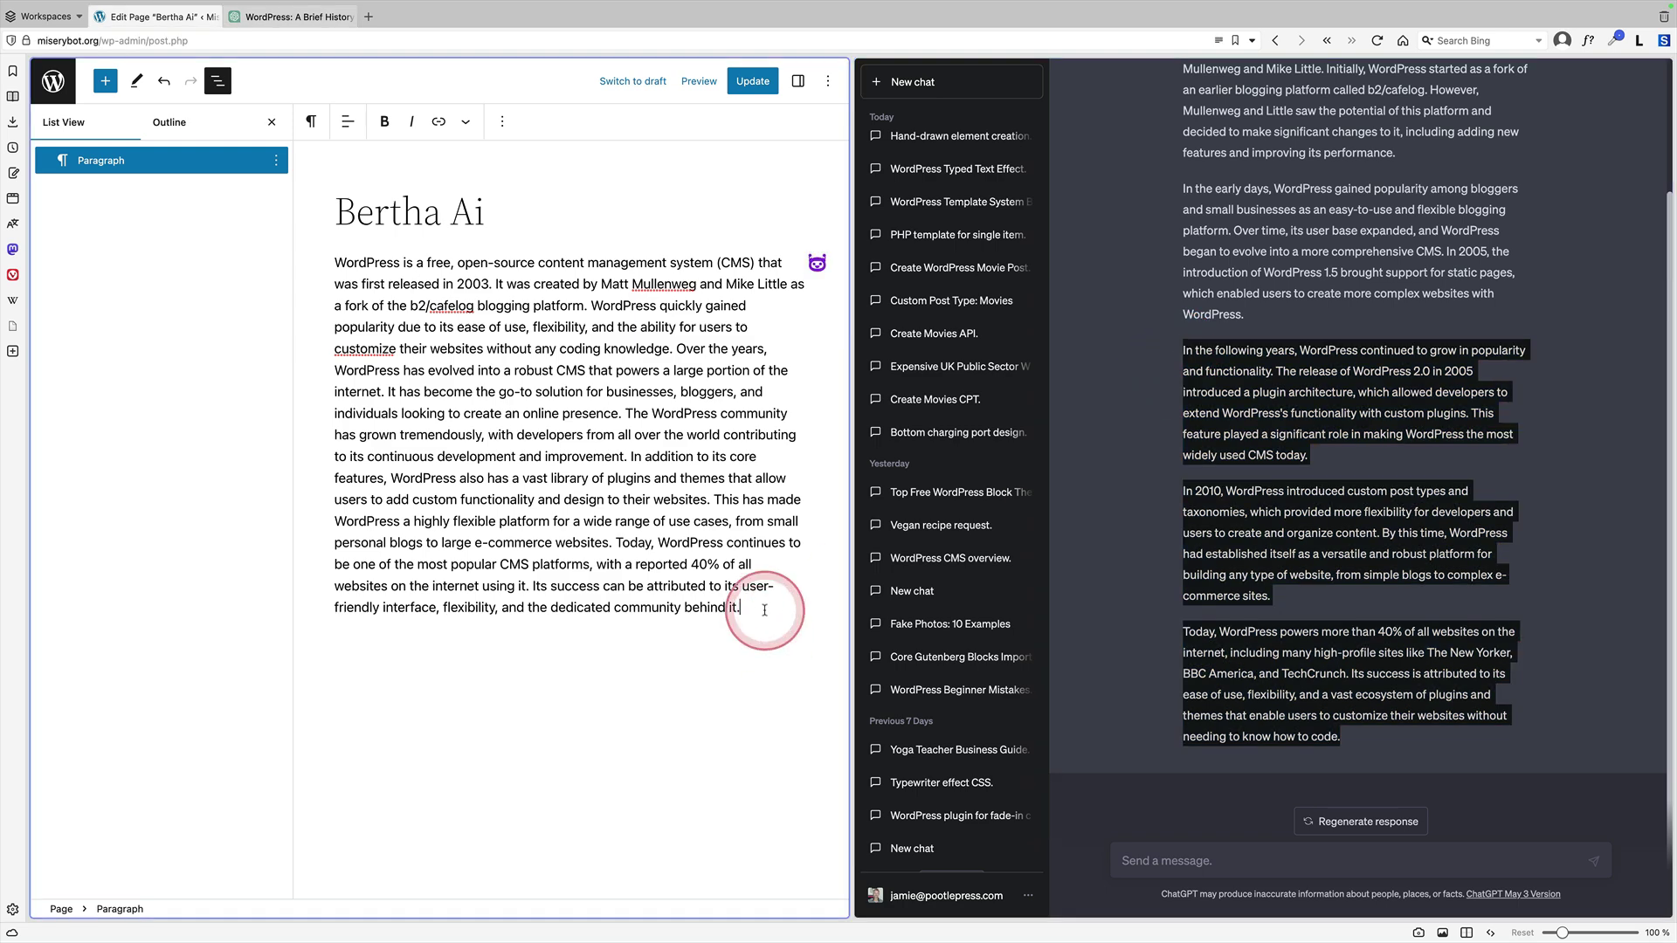
{"action": "key", "text": "super+v"}
- Scroll back to the top and move on to the Human Made Ai Writer page
{"action": "scroll", "coordinate": [751, 594], "scroll_direction": "up", "scroll_amount": 3}
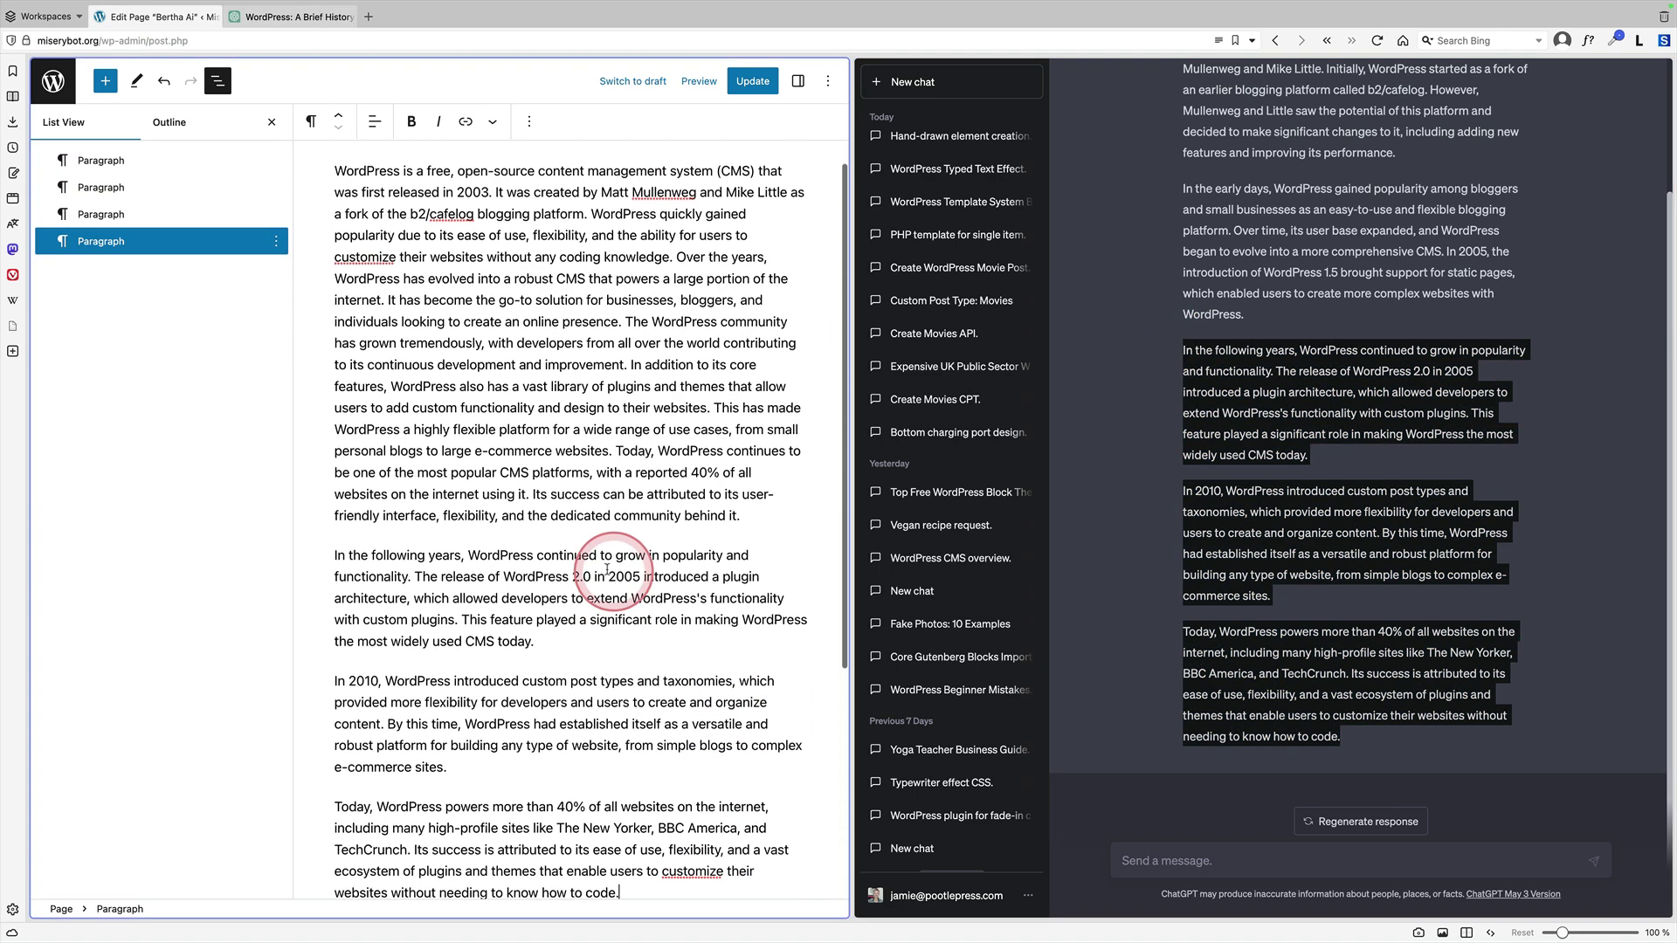
{"action": "scroll", "coordinate": [607, 569], "scroll_direction": "up", "scroll_amount": 3}
{"action": "scroll", "coordinate": [539, 482], "scroll_direction": "down", "scroll_amount": 4}
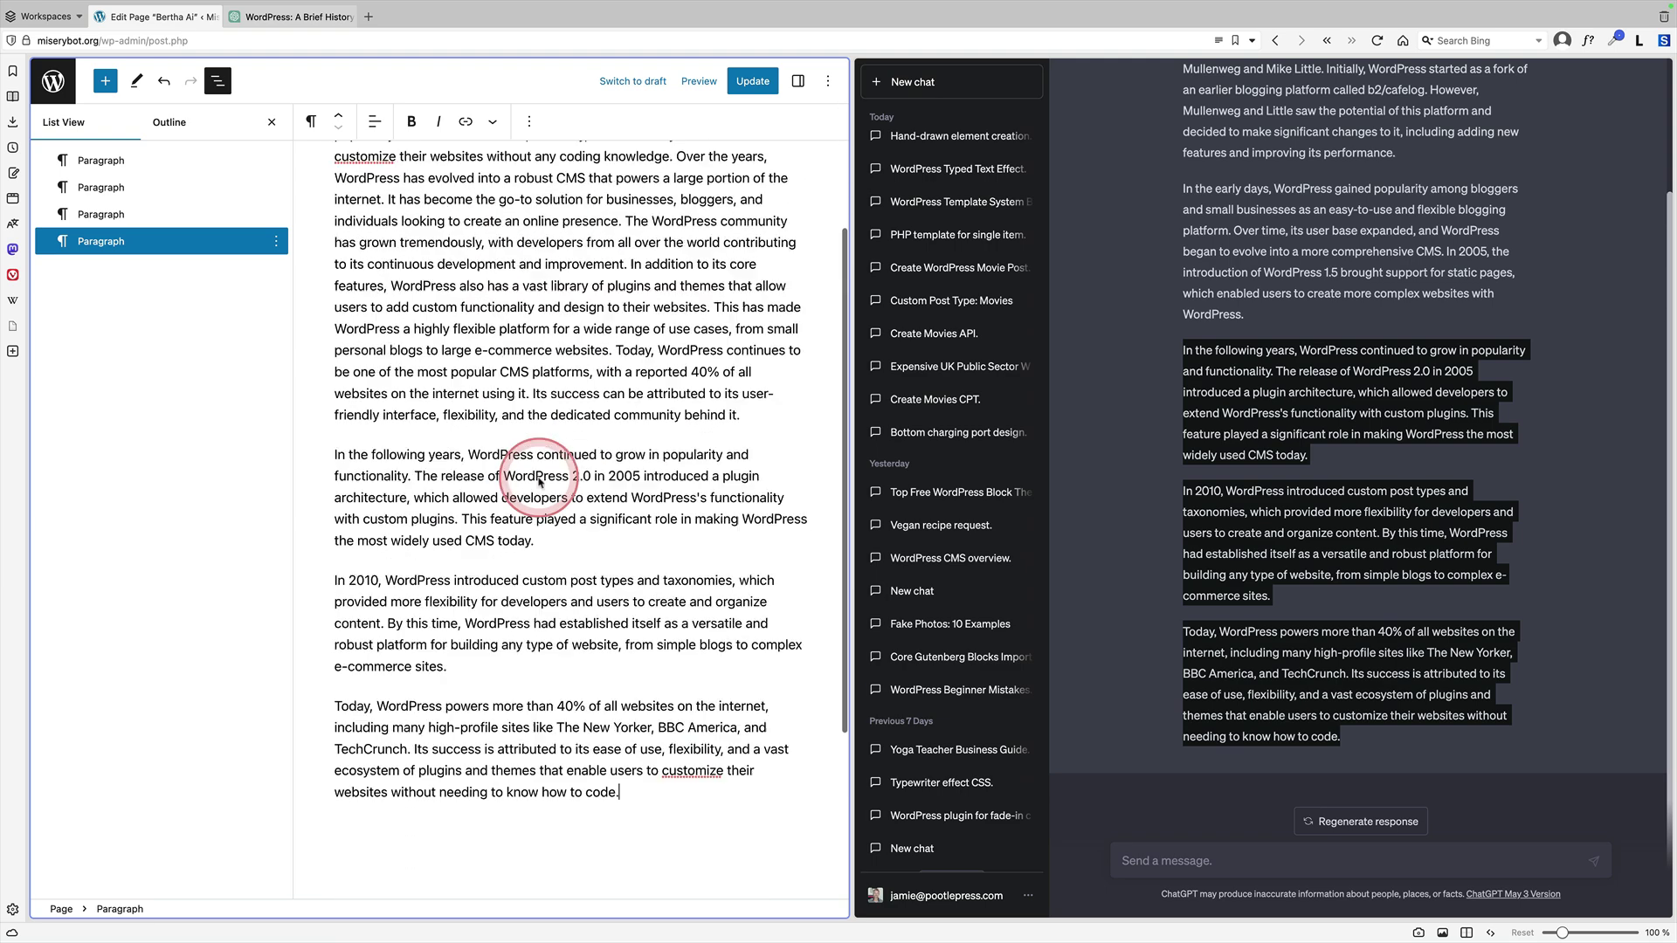
{"action": "scroll", "coordinate": [539, 481], "scroll_direction": "up", "scroll_amount": 3}
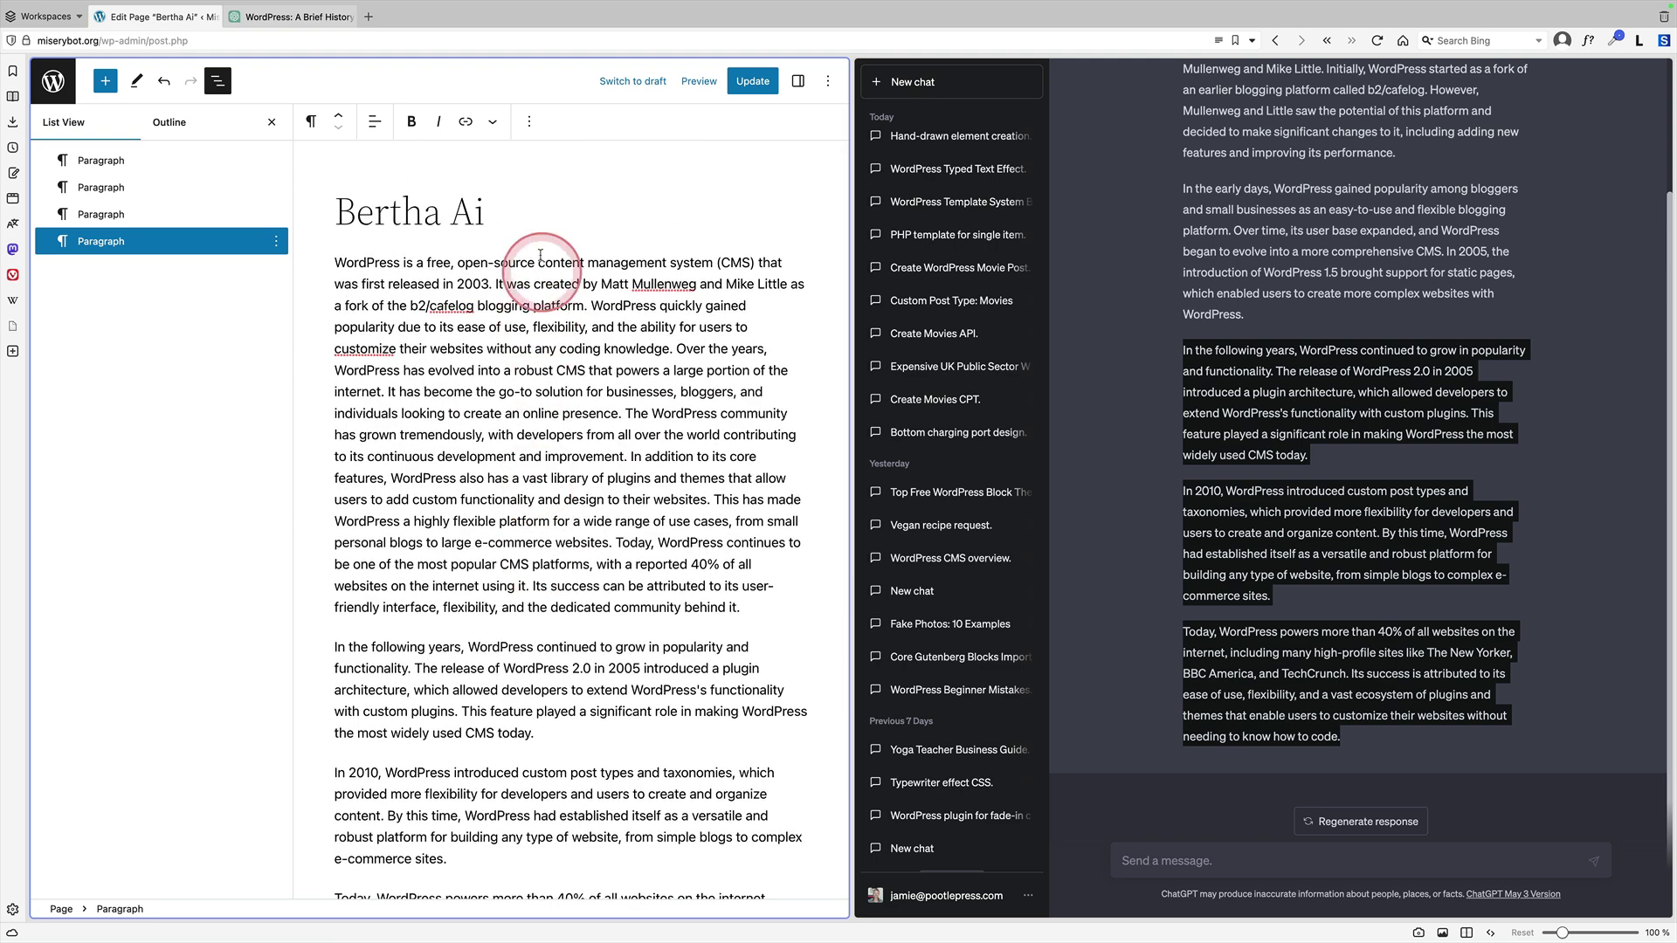
{"action": "left_click", "coordinate": [529, 221]}
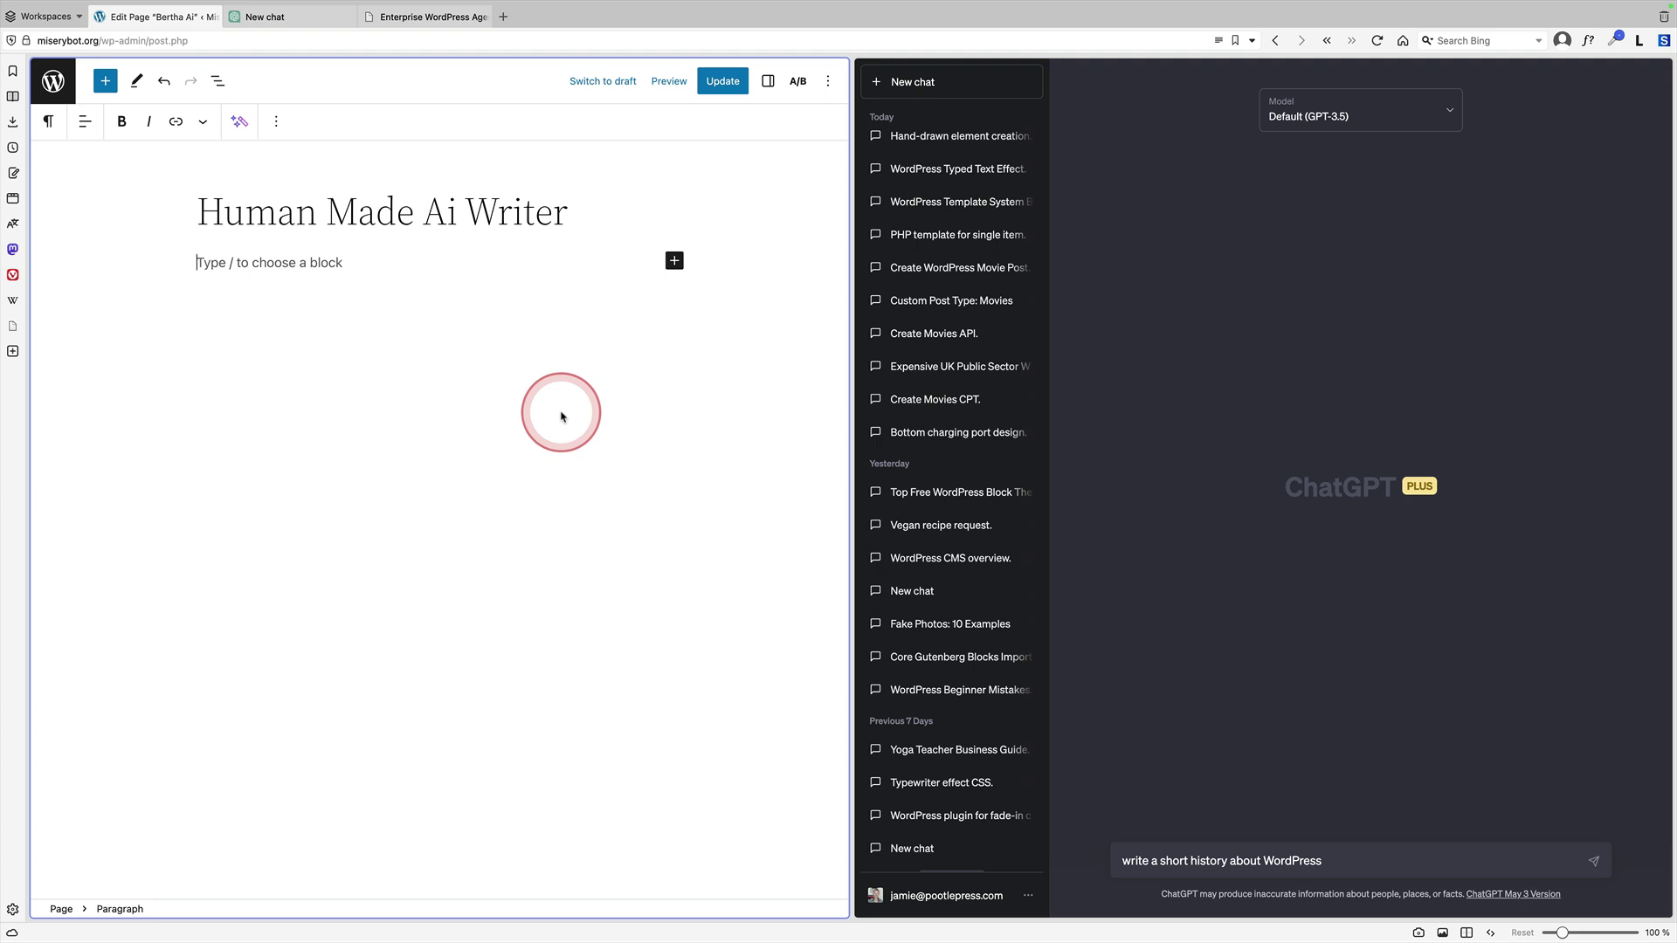
- Insert an AI Generation block and paste ChatGPT's WordPress history prompt into it
{"action": "key", "text": "ctrl+shift+a"}
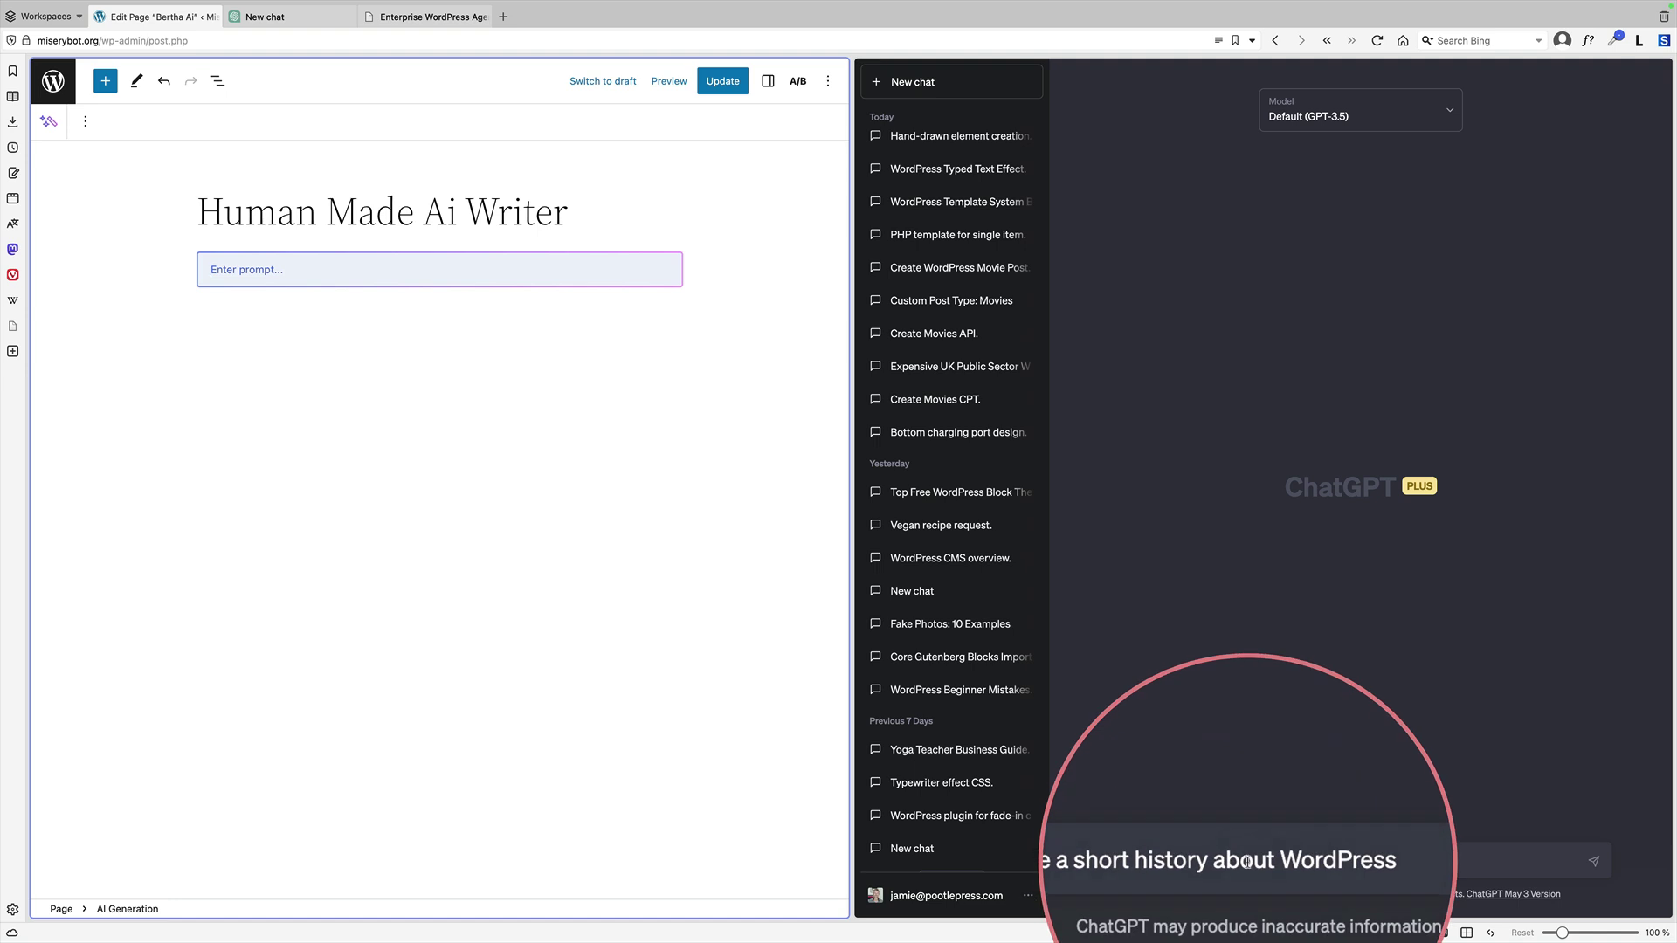
{"action": "key", "text": "ctrl+a"}
{"action": "key", "text": "ctrl+c"}
{"action": "left_click", "coordinate": [273, 267]}
{"action": "key", "text": "ctrl+v"}
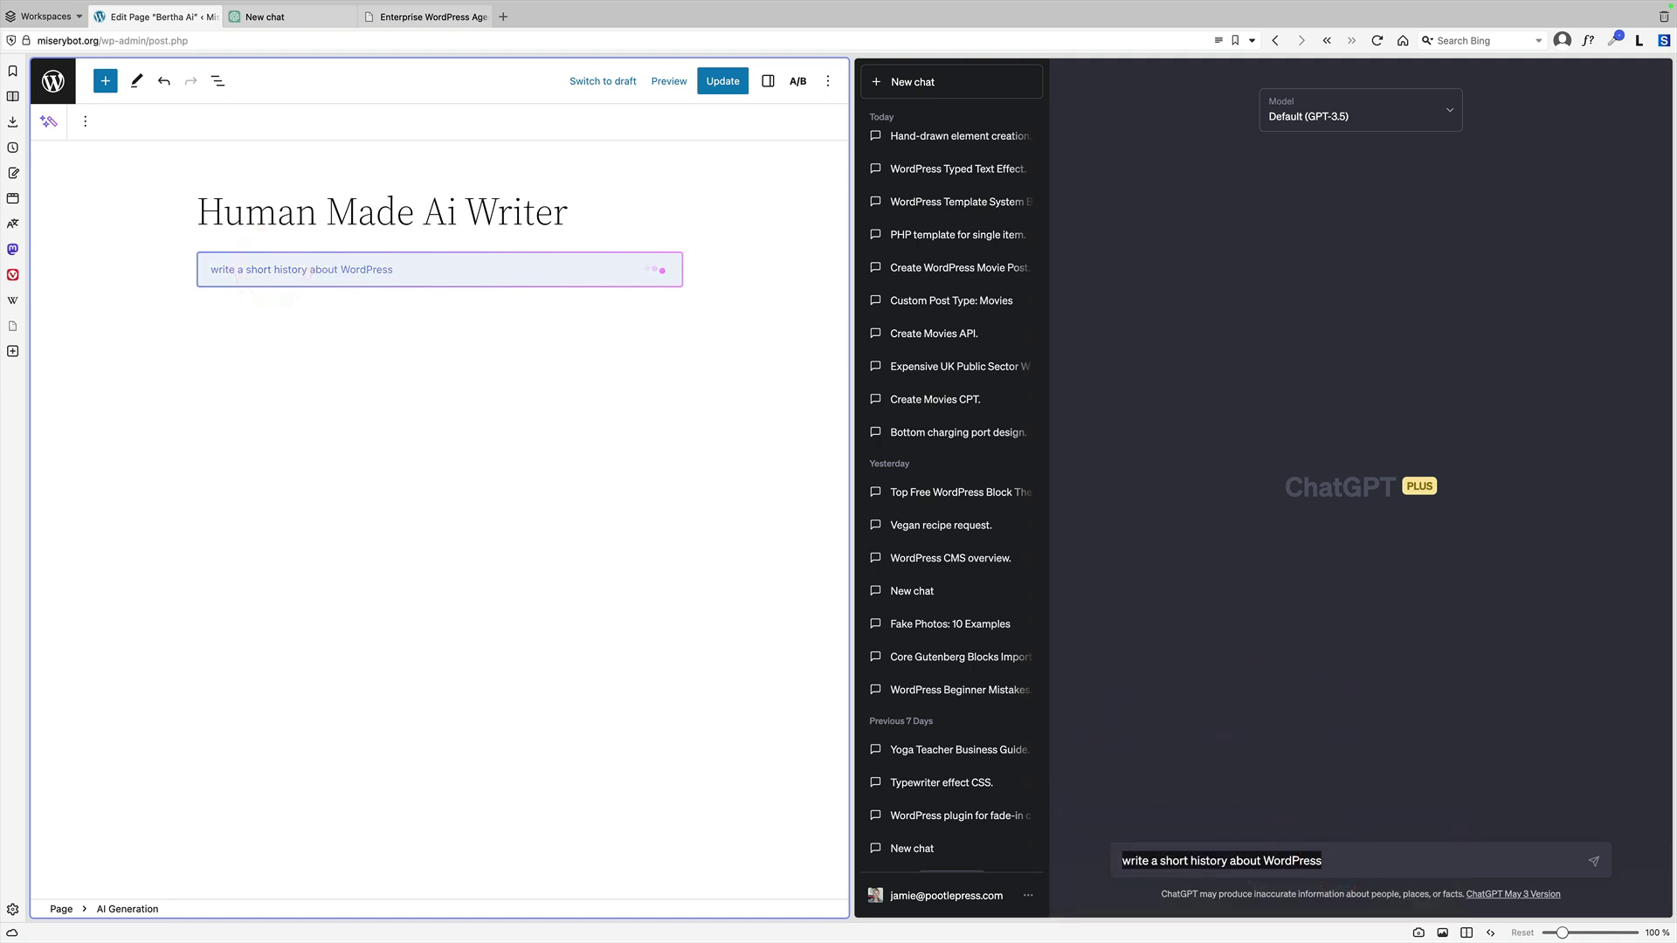
- Send the prompt in ChatGPT and accept the AI Writer's generated history
{"action": "left_click", "coordinate": [1595, 863]}
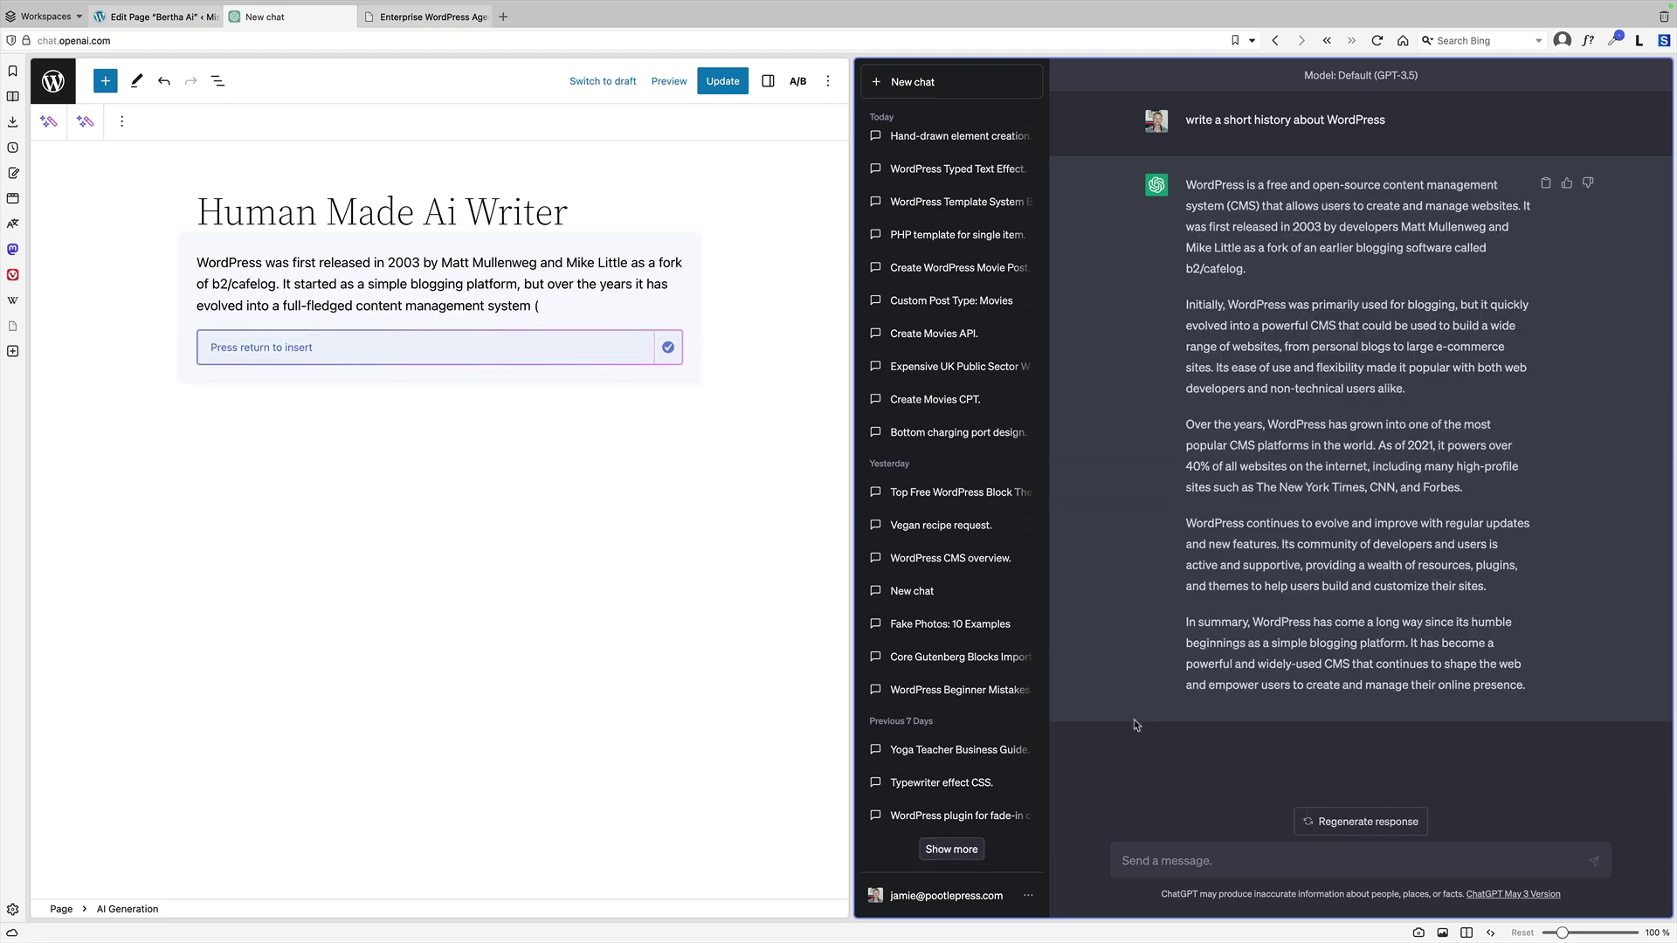
{"action": "left_click", "coordinate": [1232, 249]}
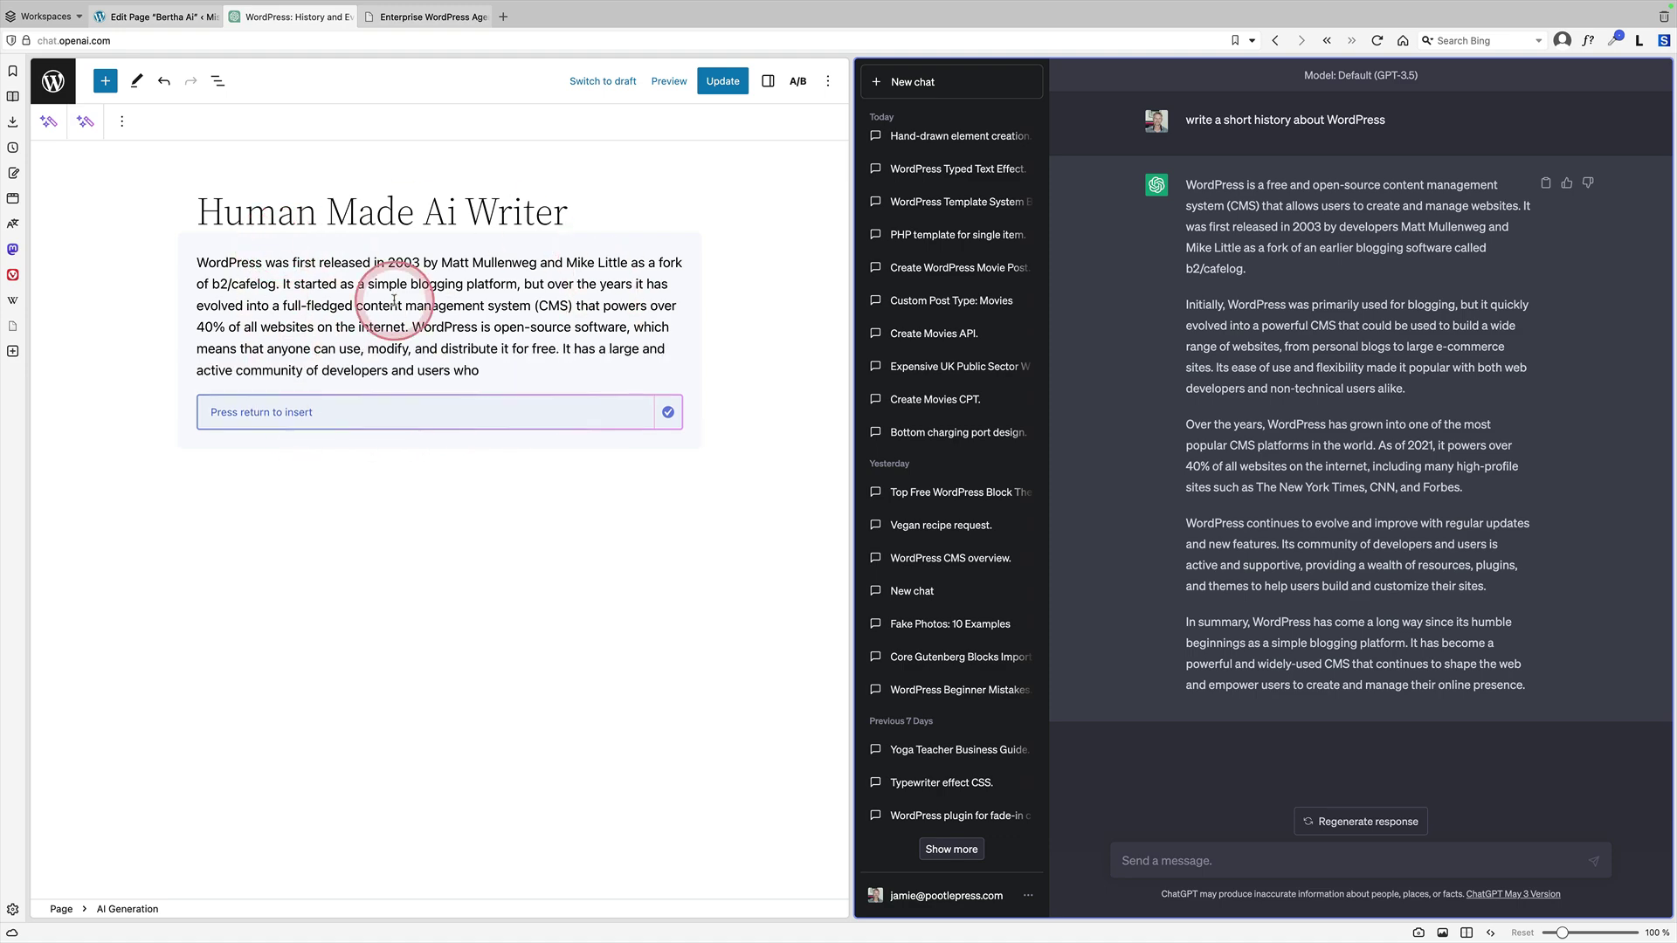
{"action": "left_click", "coordinate": [295, 395]}
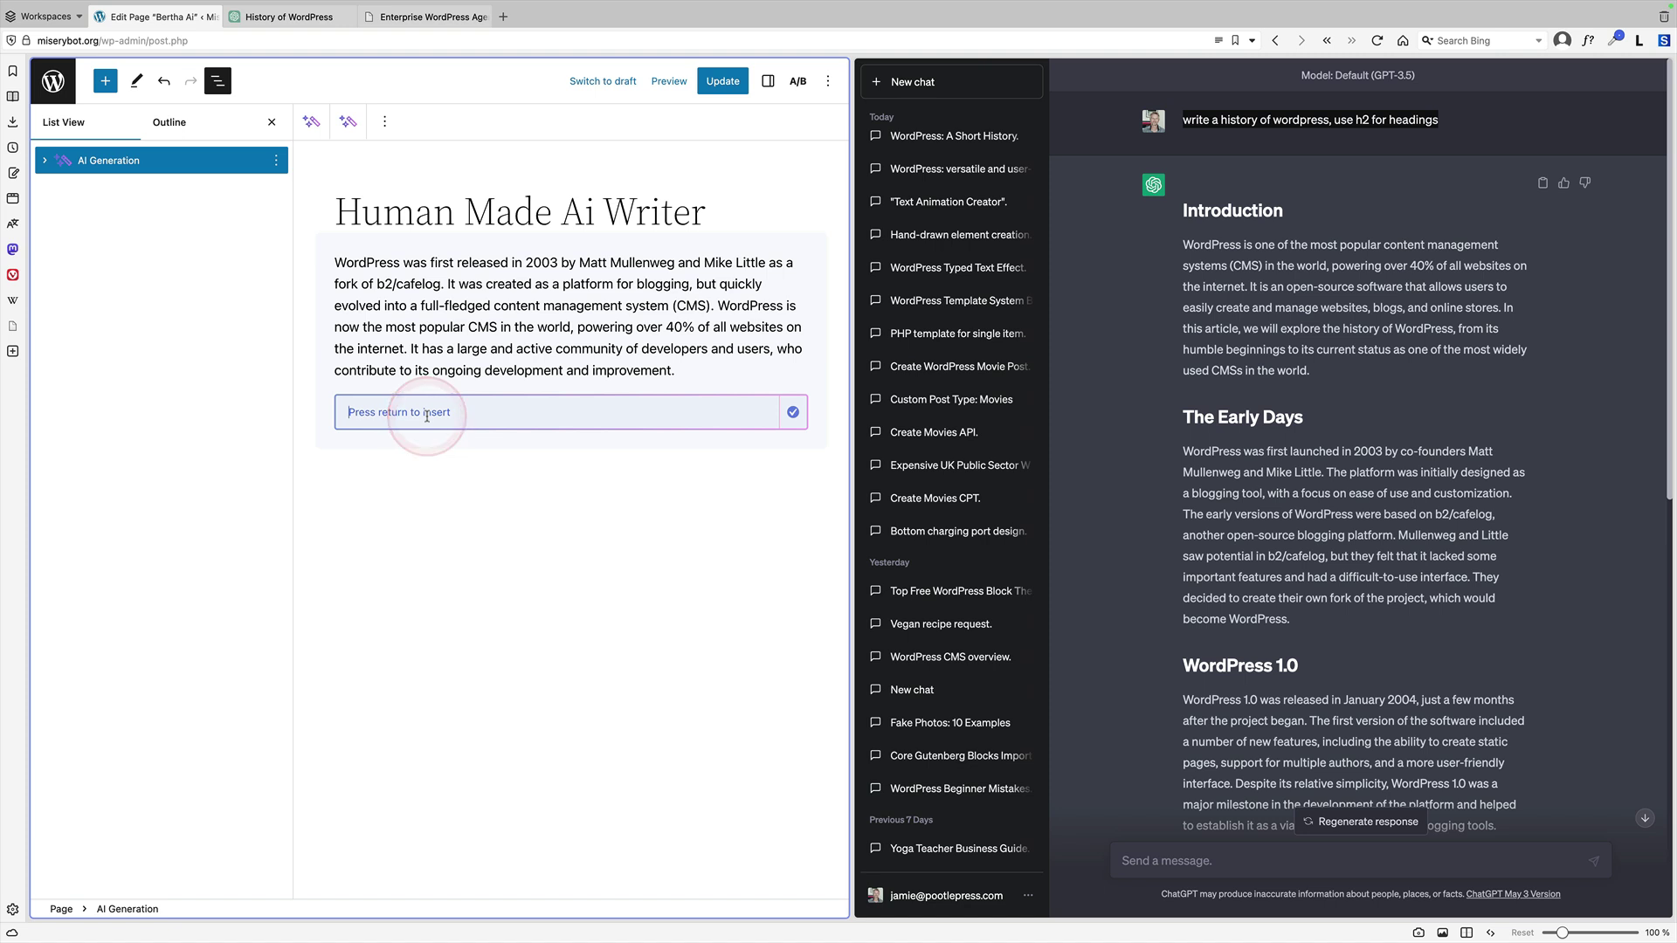
- Ask the AI Writer to make the text longer, insert the four paragraphs, and add another AI Generation block
{"action": "type", "text": "made it longer"}
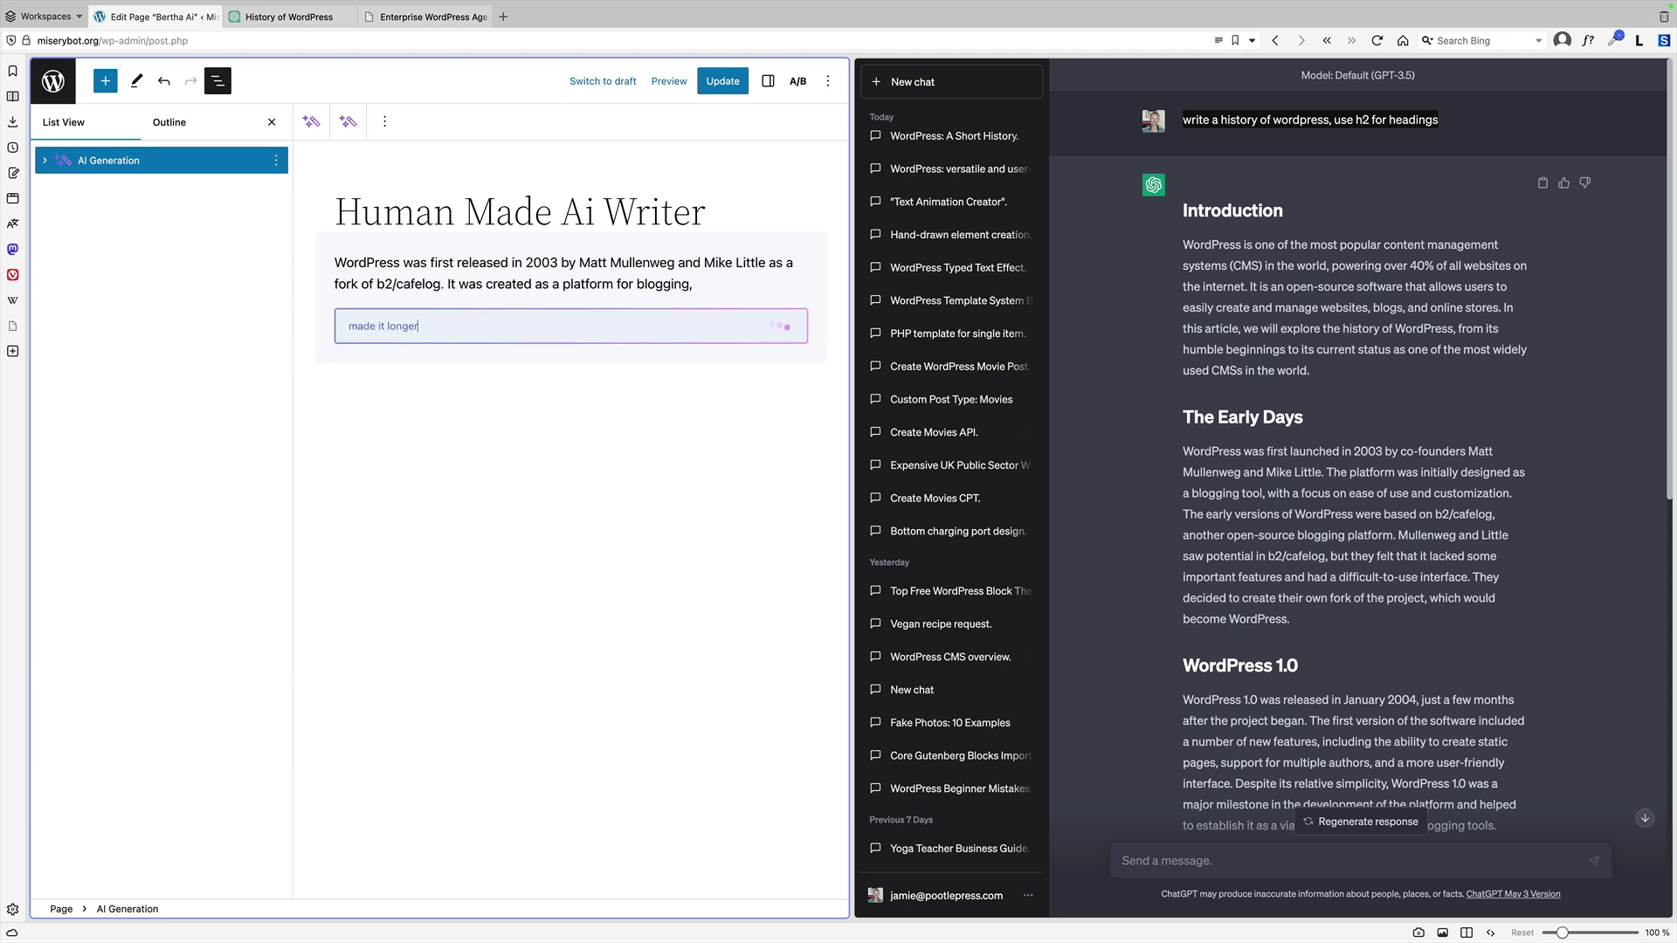
{"action": "left_click", "coordinate": [586, 705]}
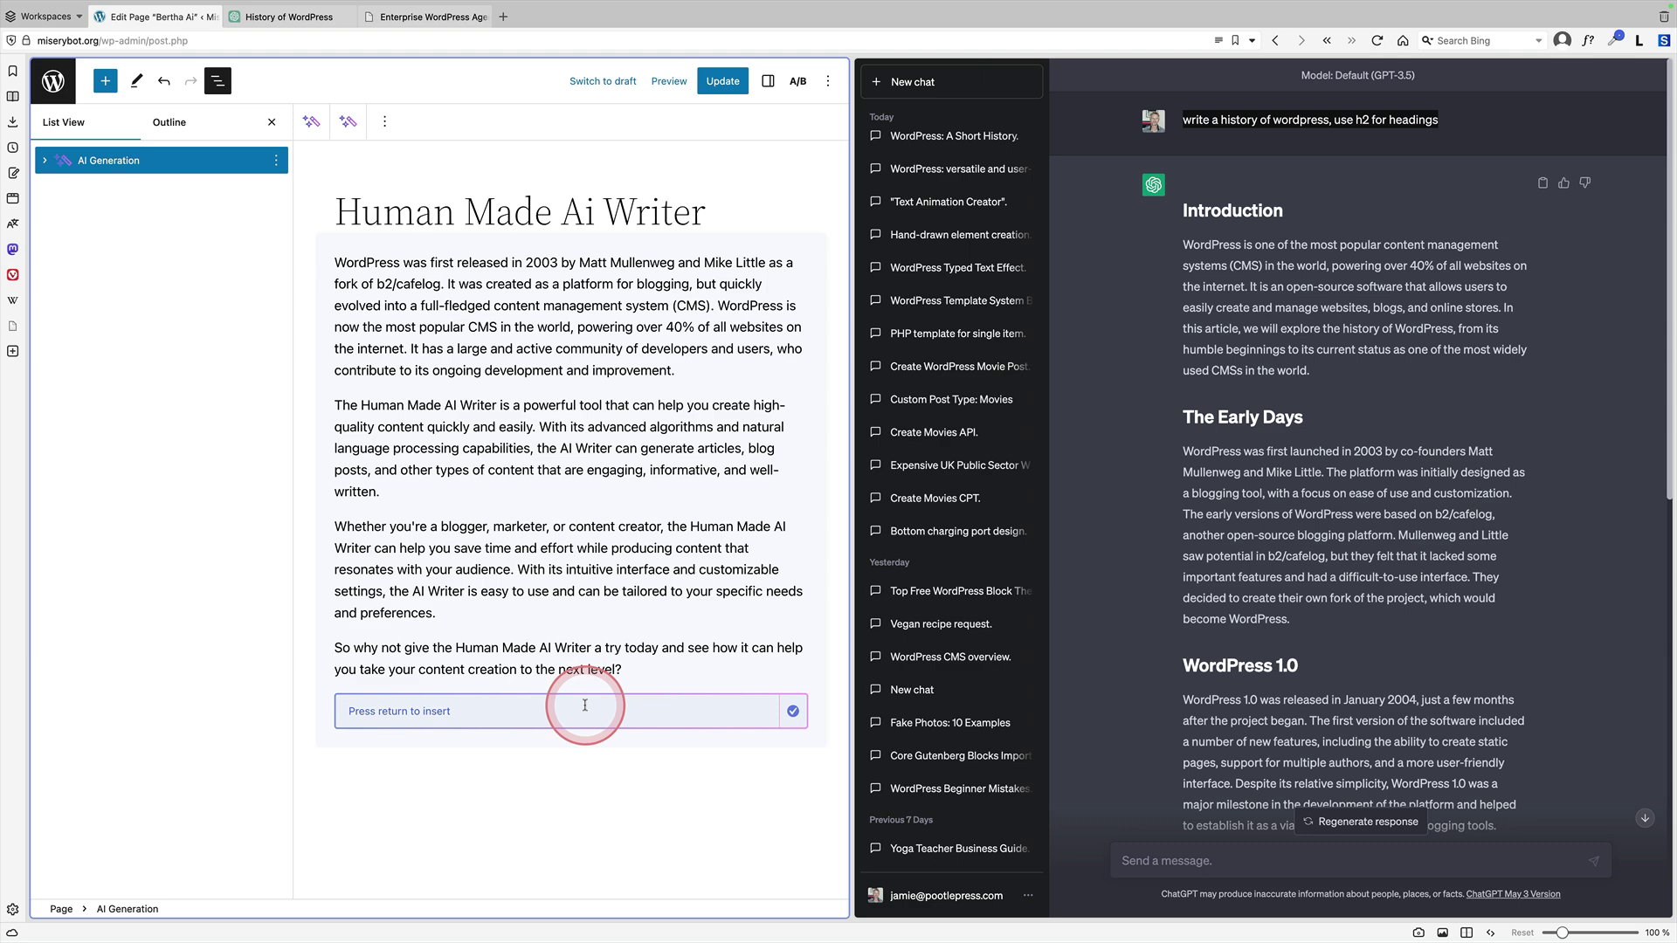
{"action": "key", "text": "Return"}
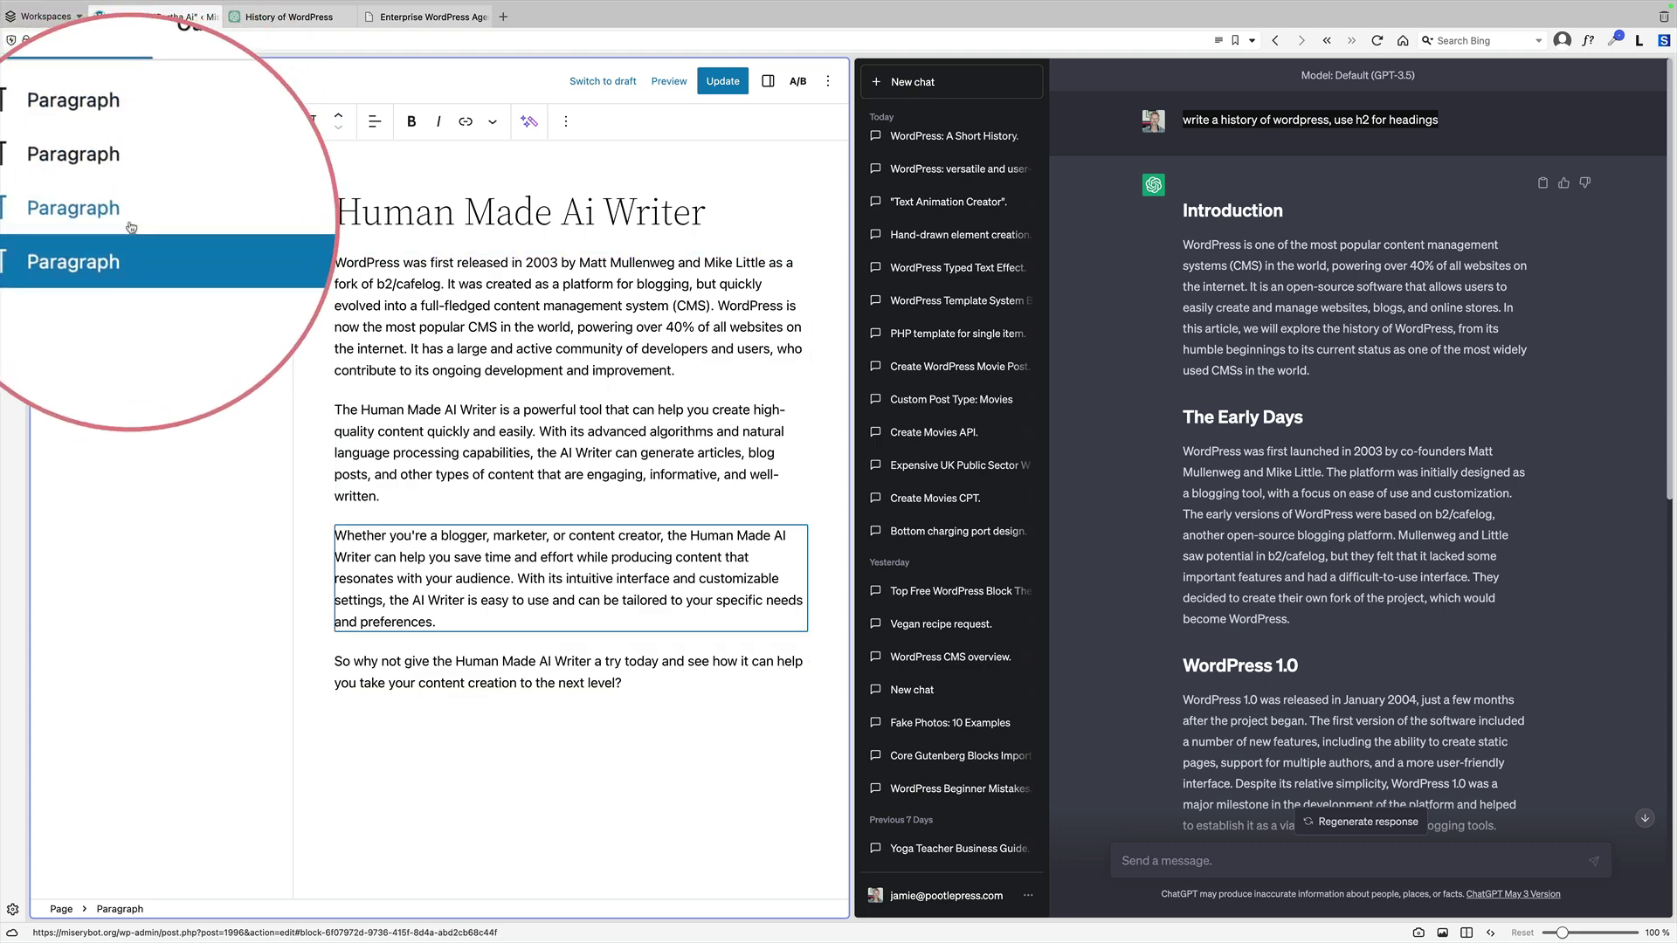
{"action": "left_click", "coordinate": [629, 682]}
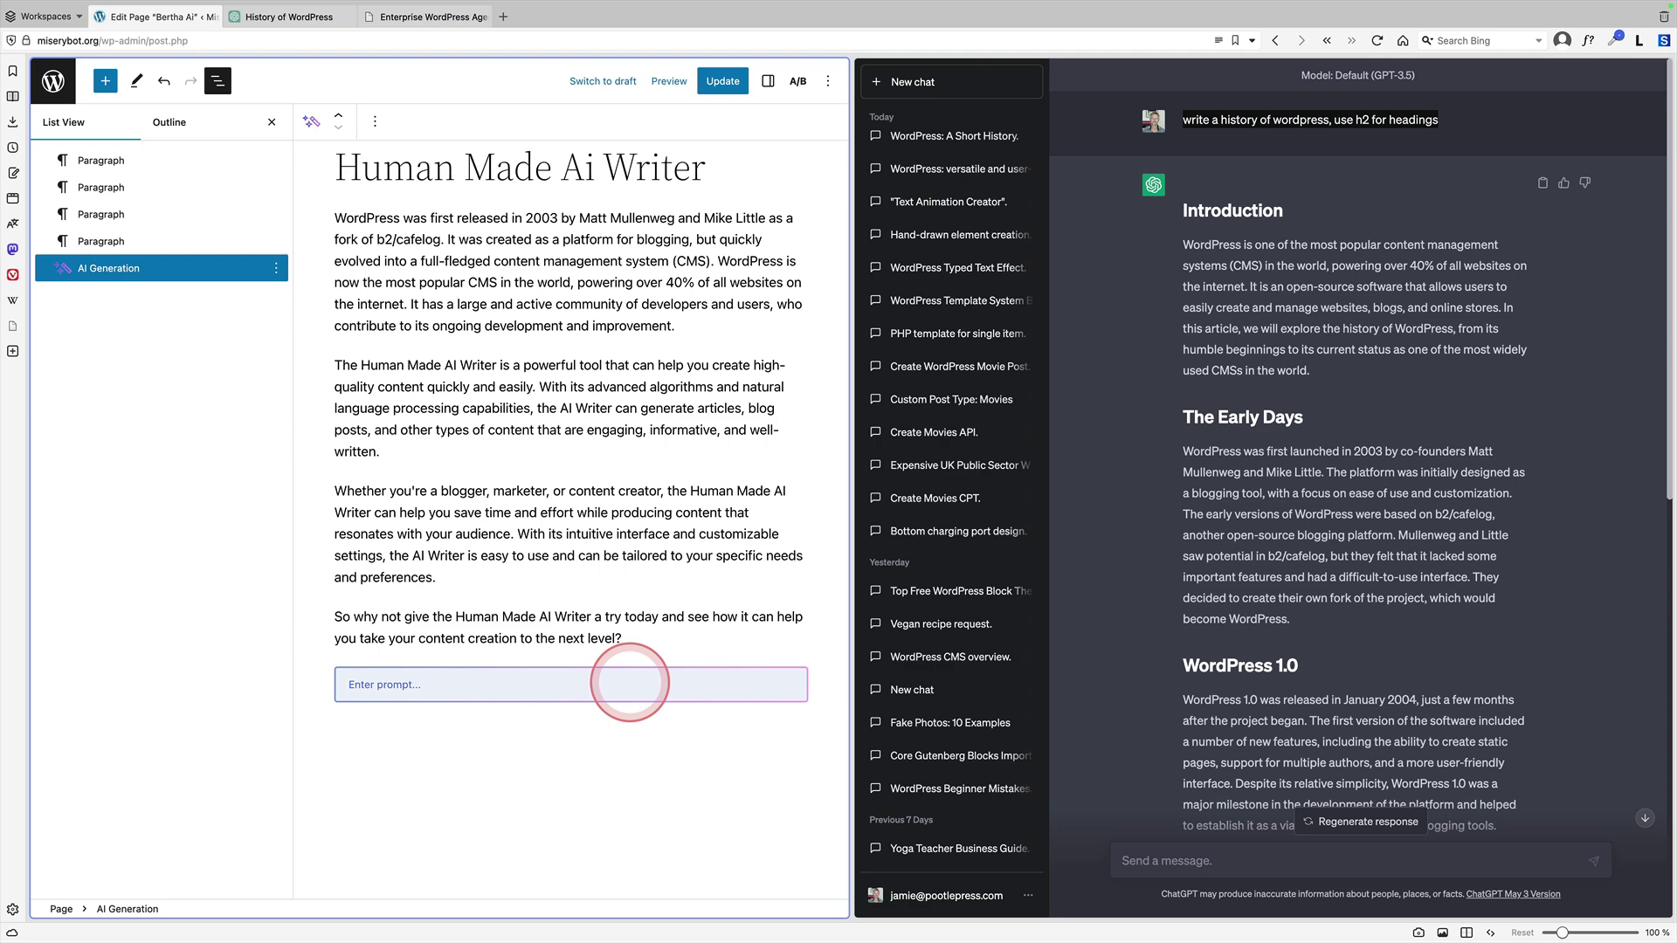
- Let the Version / Release Date table finish generating, then select the whole table block
{"action": "type", "text": "c"}
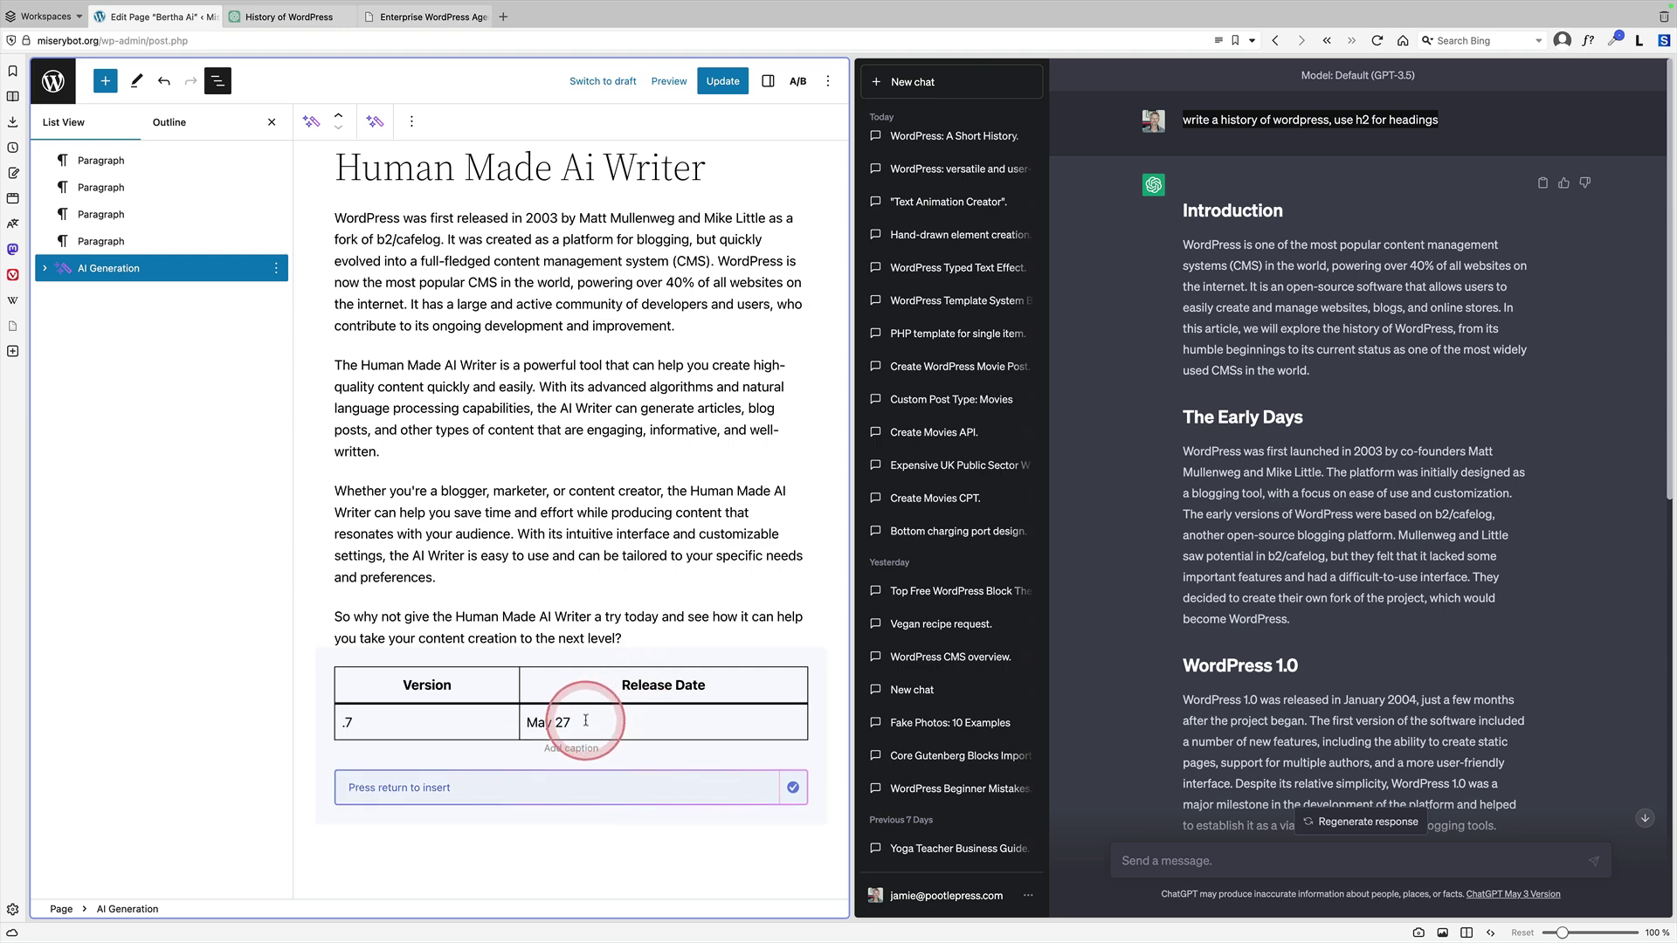
{"action": "scroll", "coordinate": [585, 724], "scroll_direction": "down", "scroll_amount": 4}
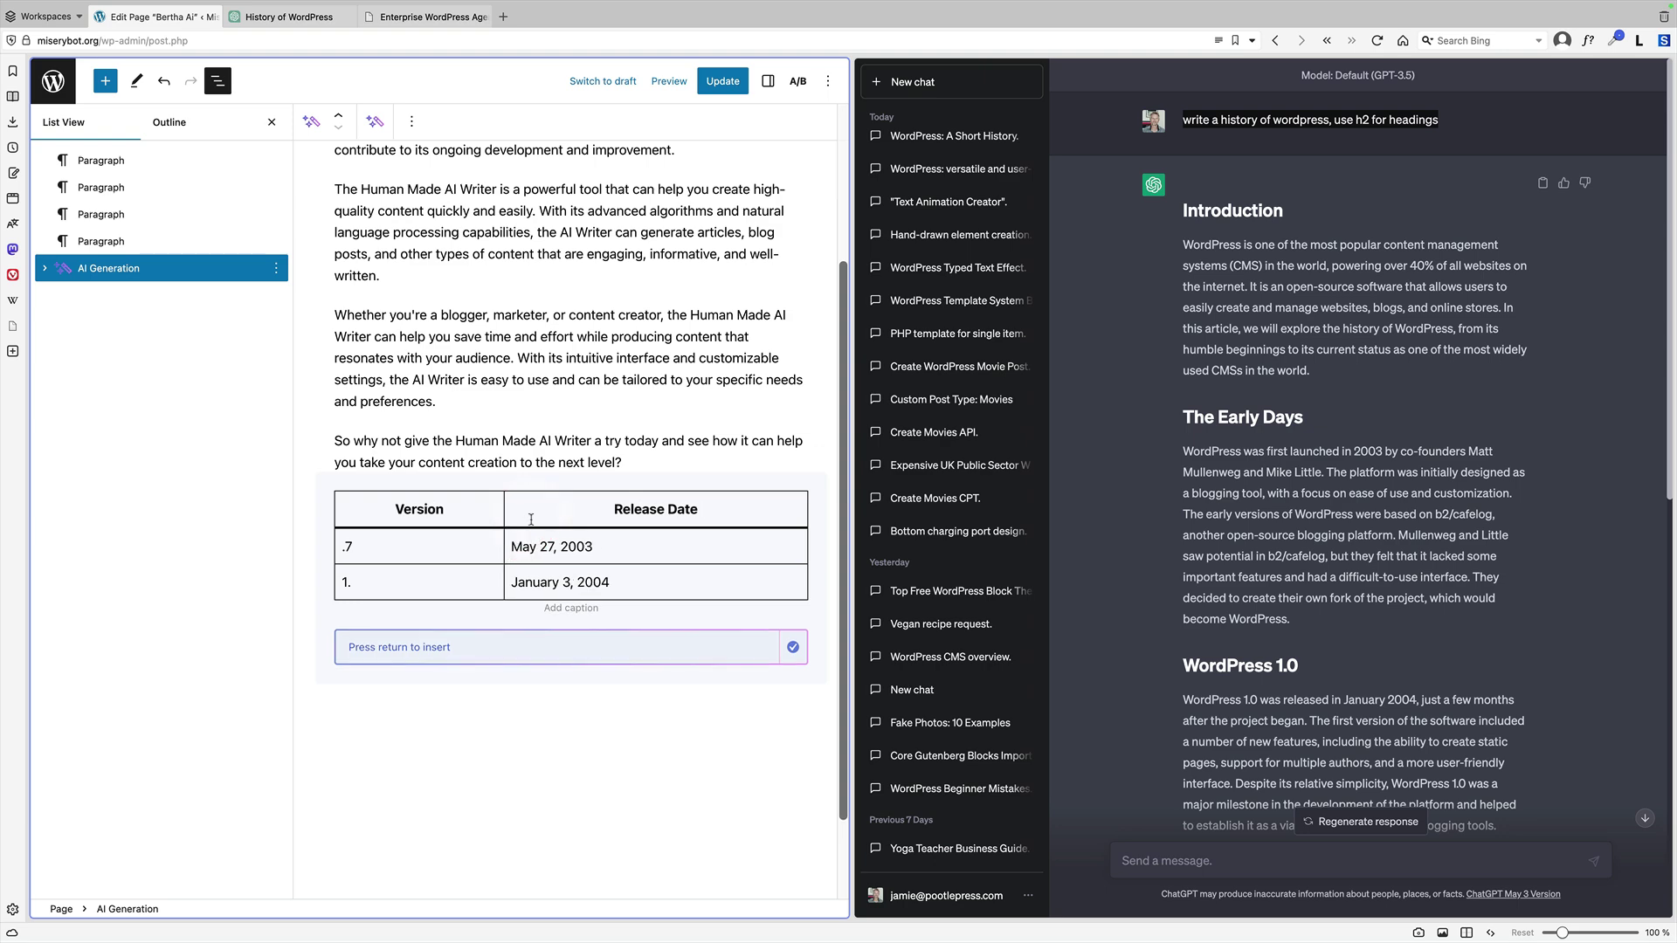
{"action": "left_click", "coordinate": [538, 578]}
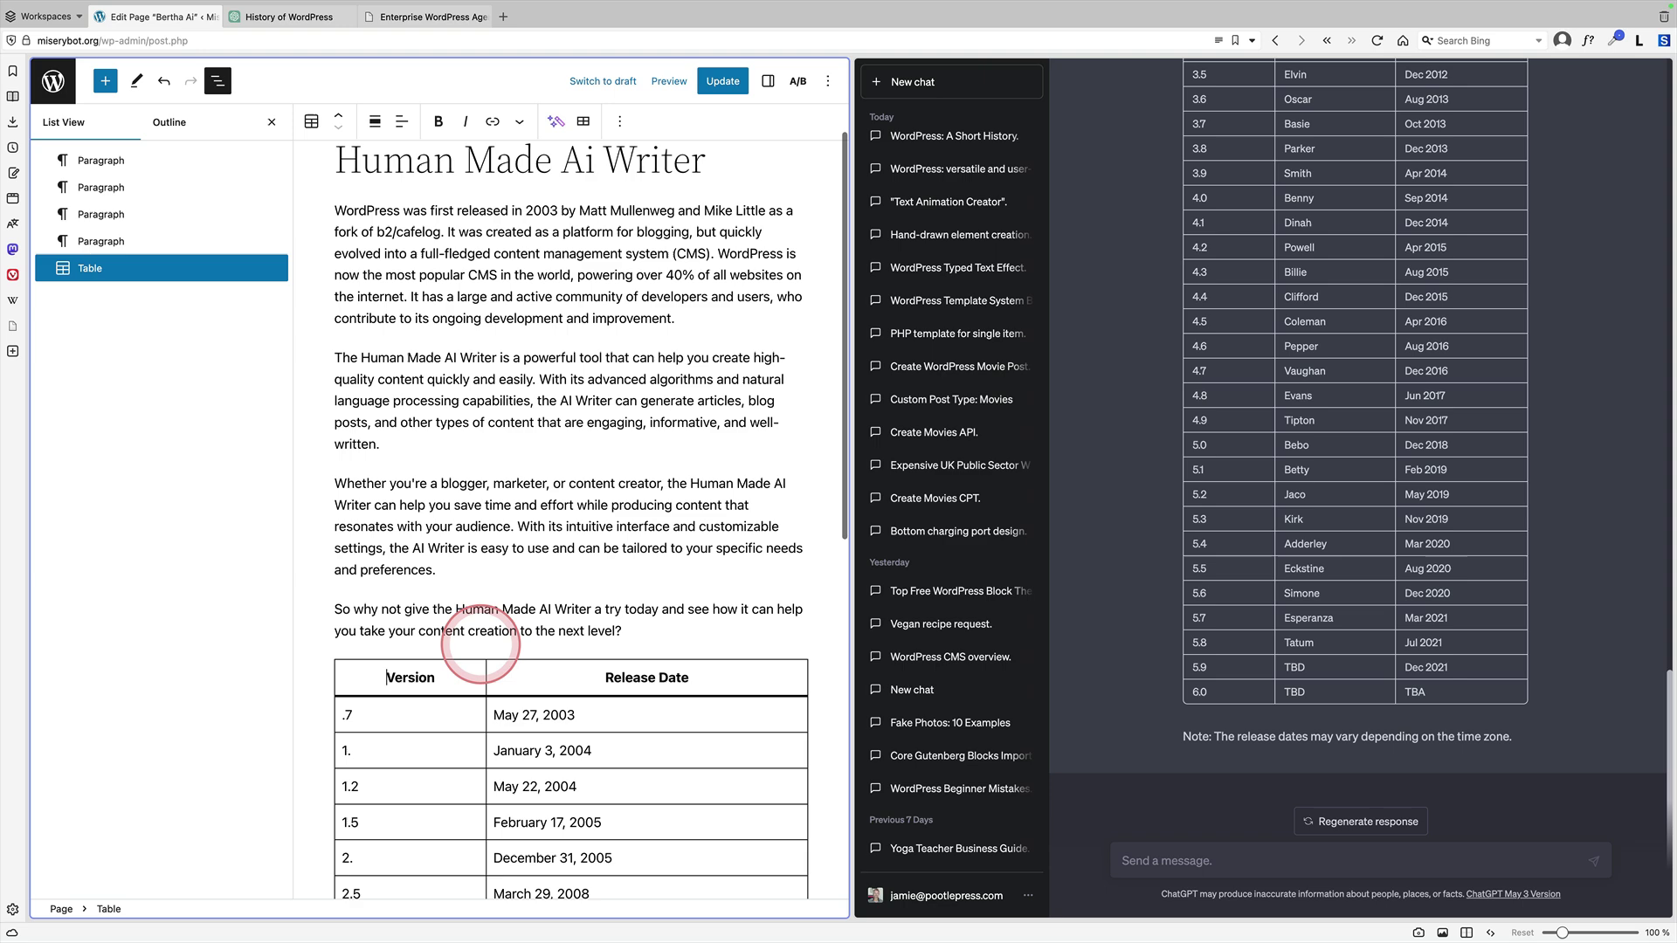
{"action": "left_click", "coordinate": [84, 271]}
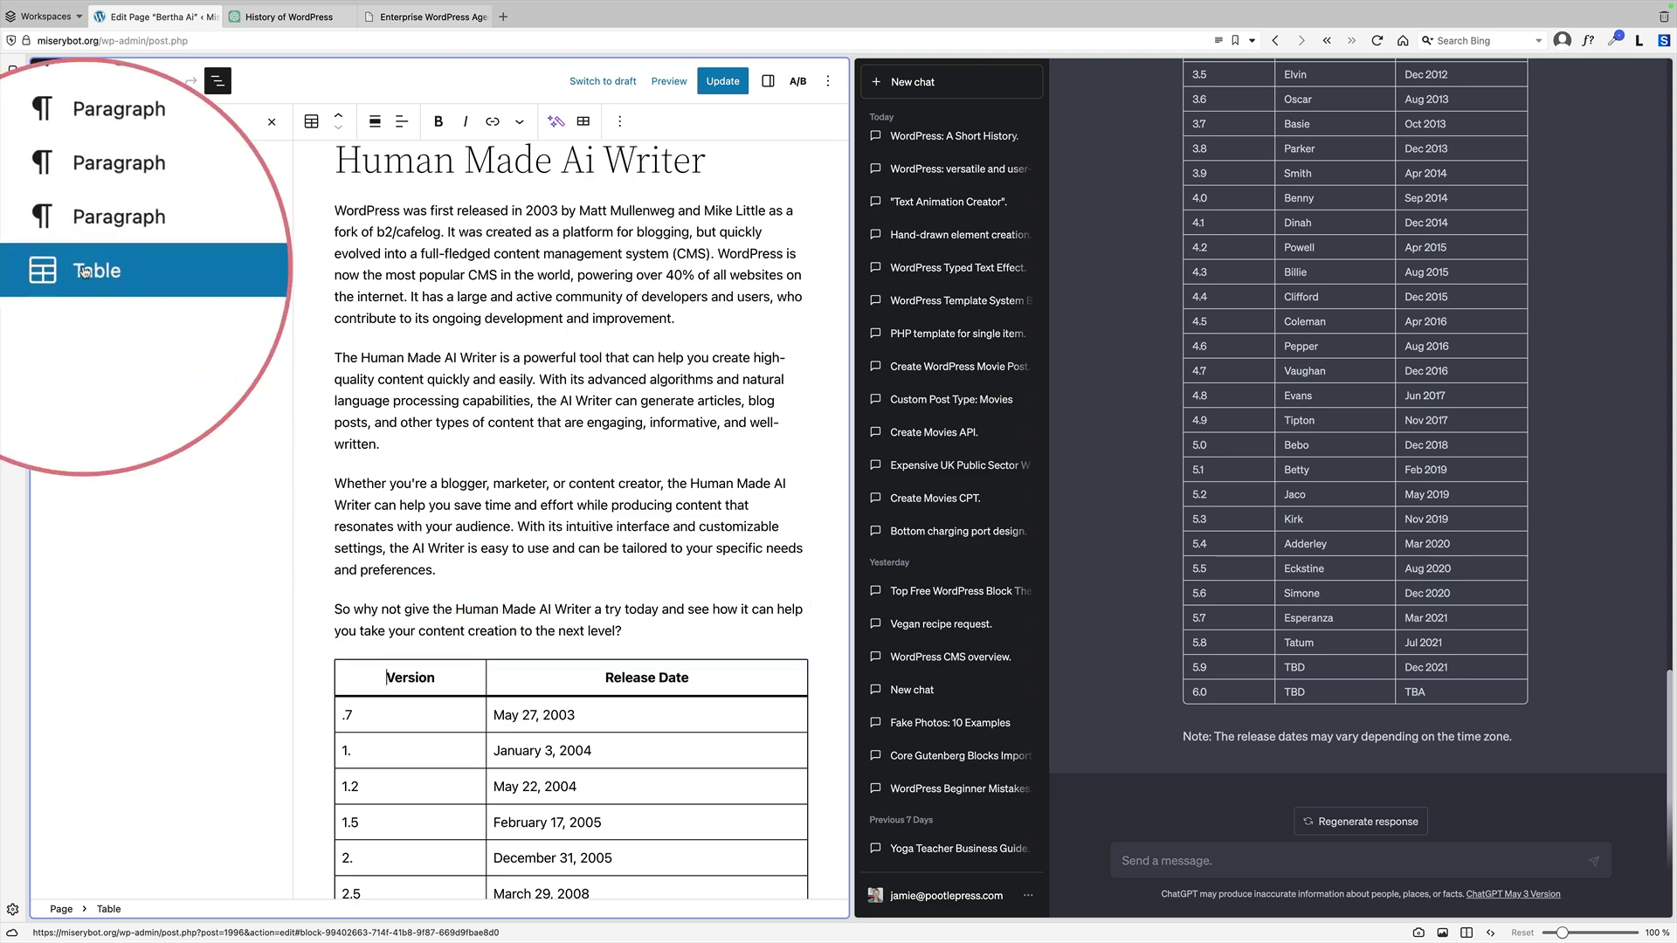
{"action": "scroll", "coordinate": [545, 603], "scroll_direction": "down", "scroll_amount": 3}
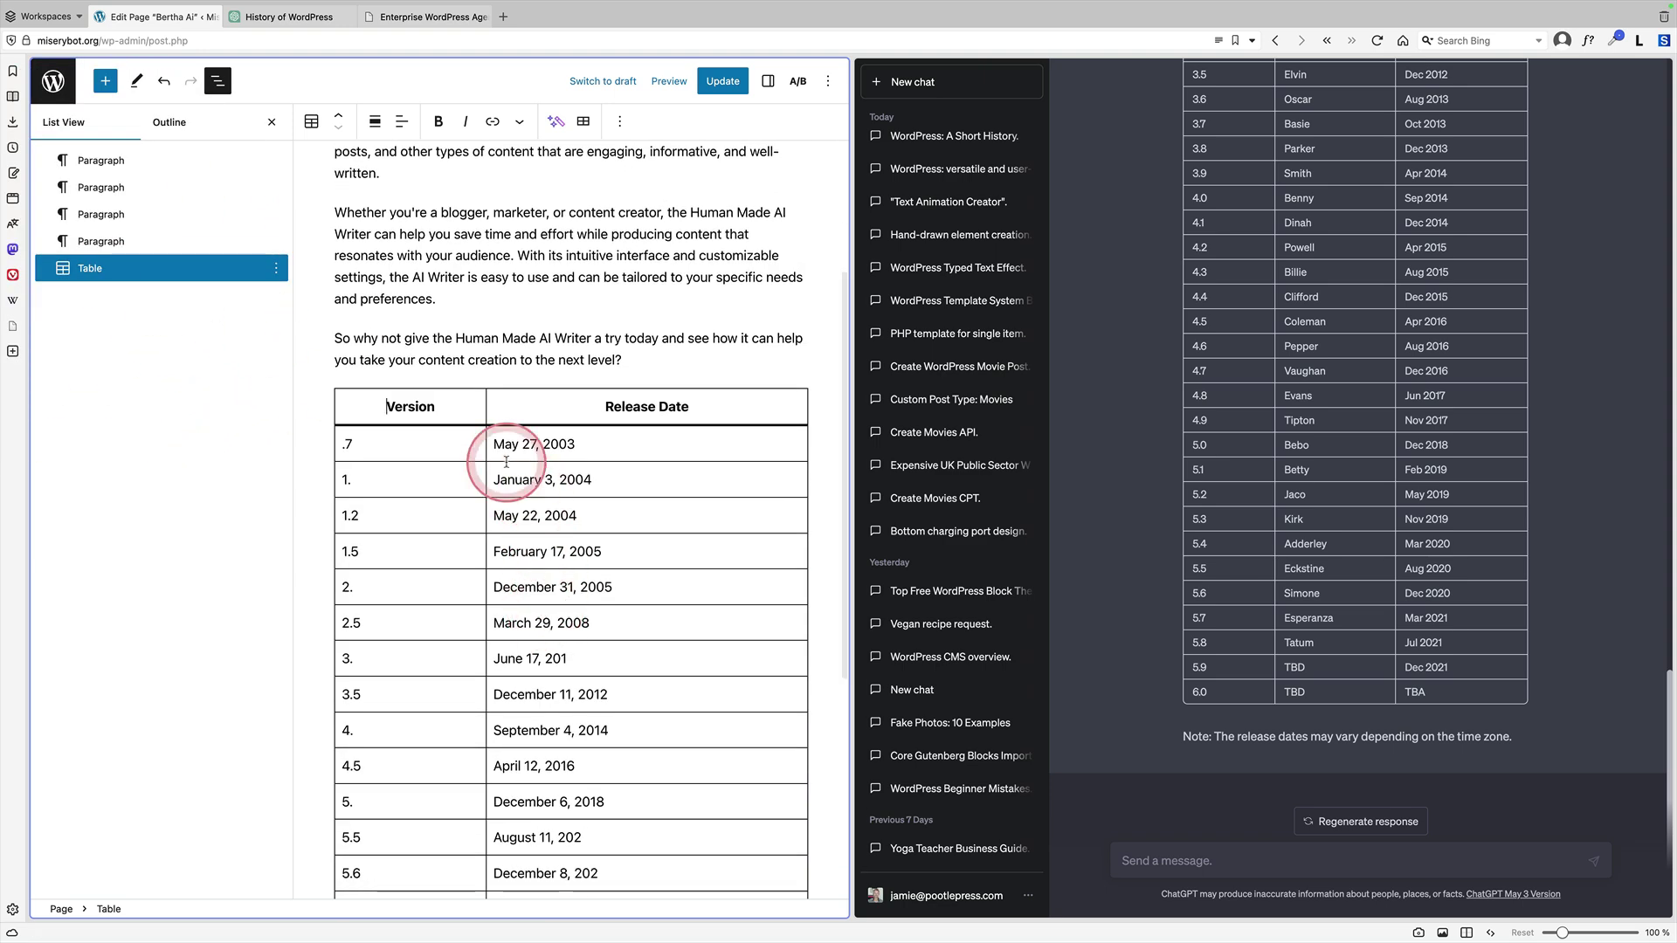
- Set the version table's background to the peach Secondary theme swatch
{"action": "left_click", "coordinate": [766, 83]}
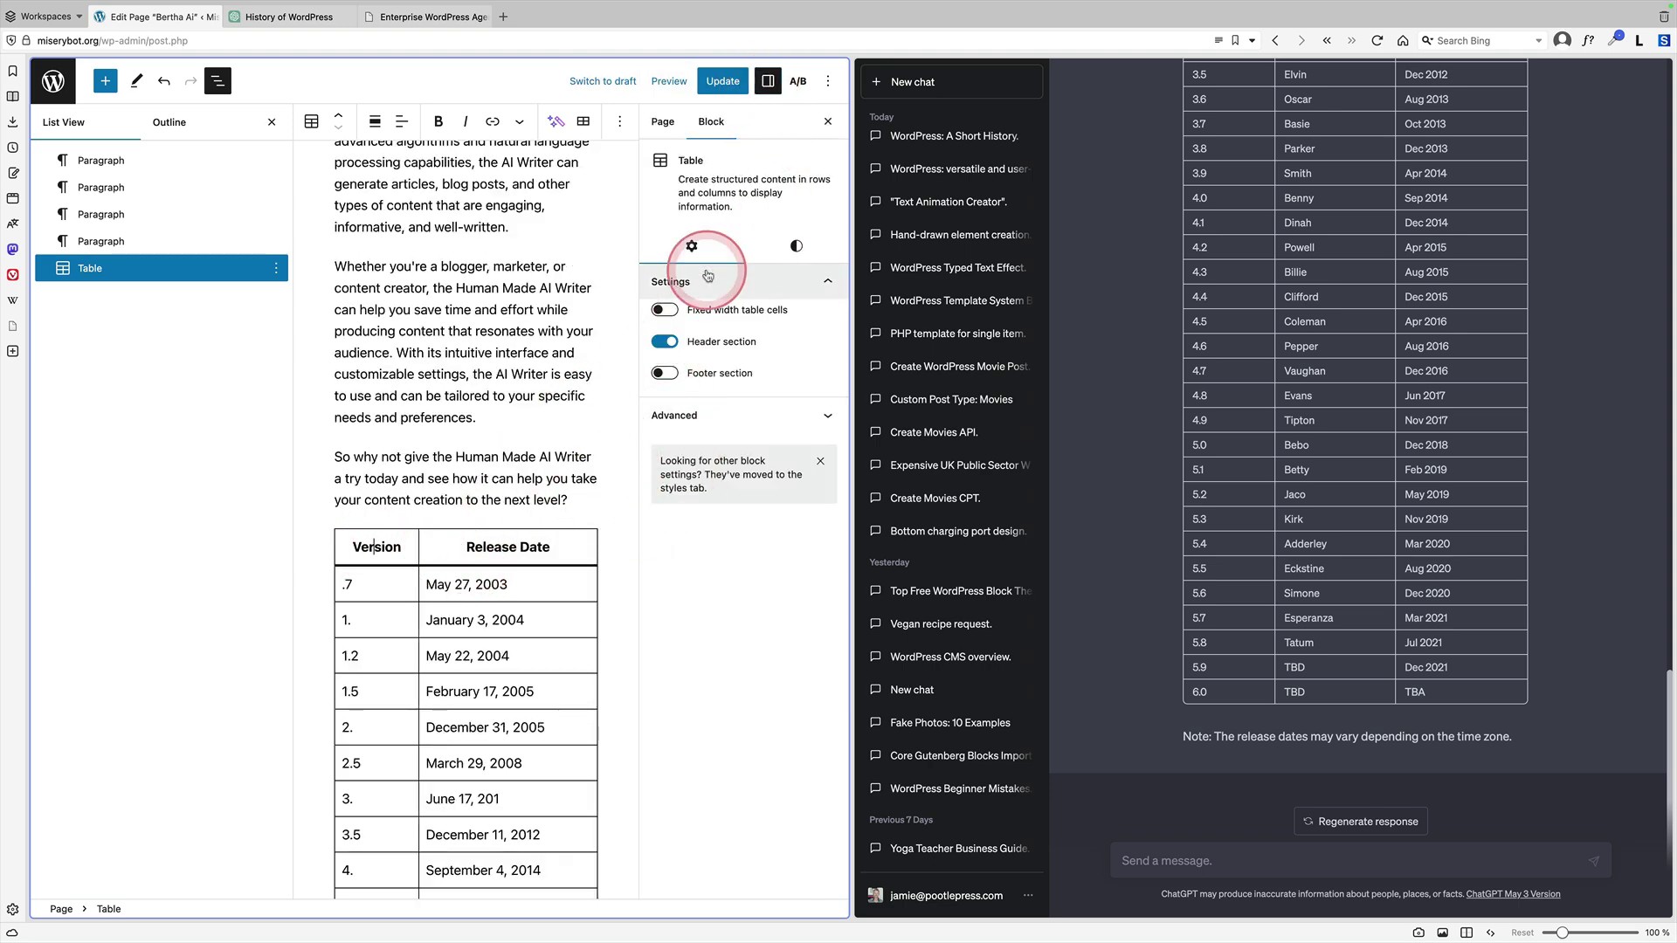
{"action": "left_click", "coordinate": [796, 245]}
{"action": "left_click", "coordinate": [742, 424]}
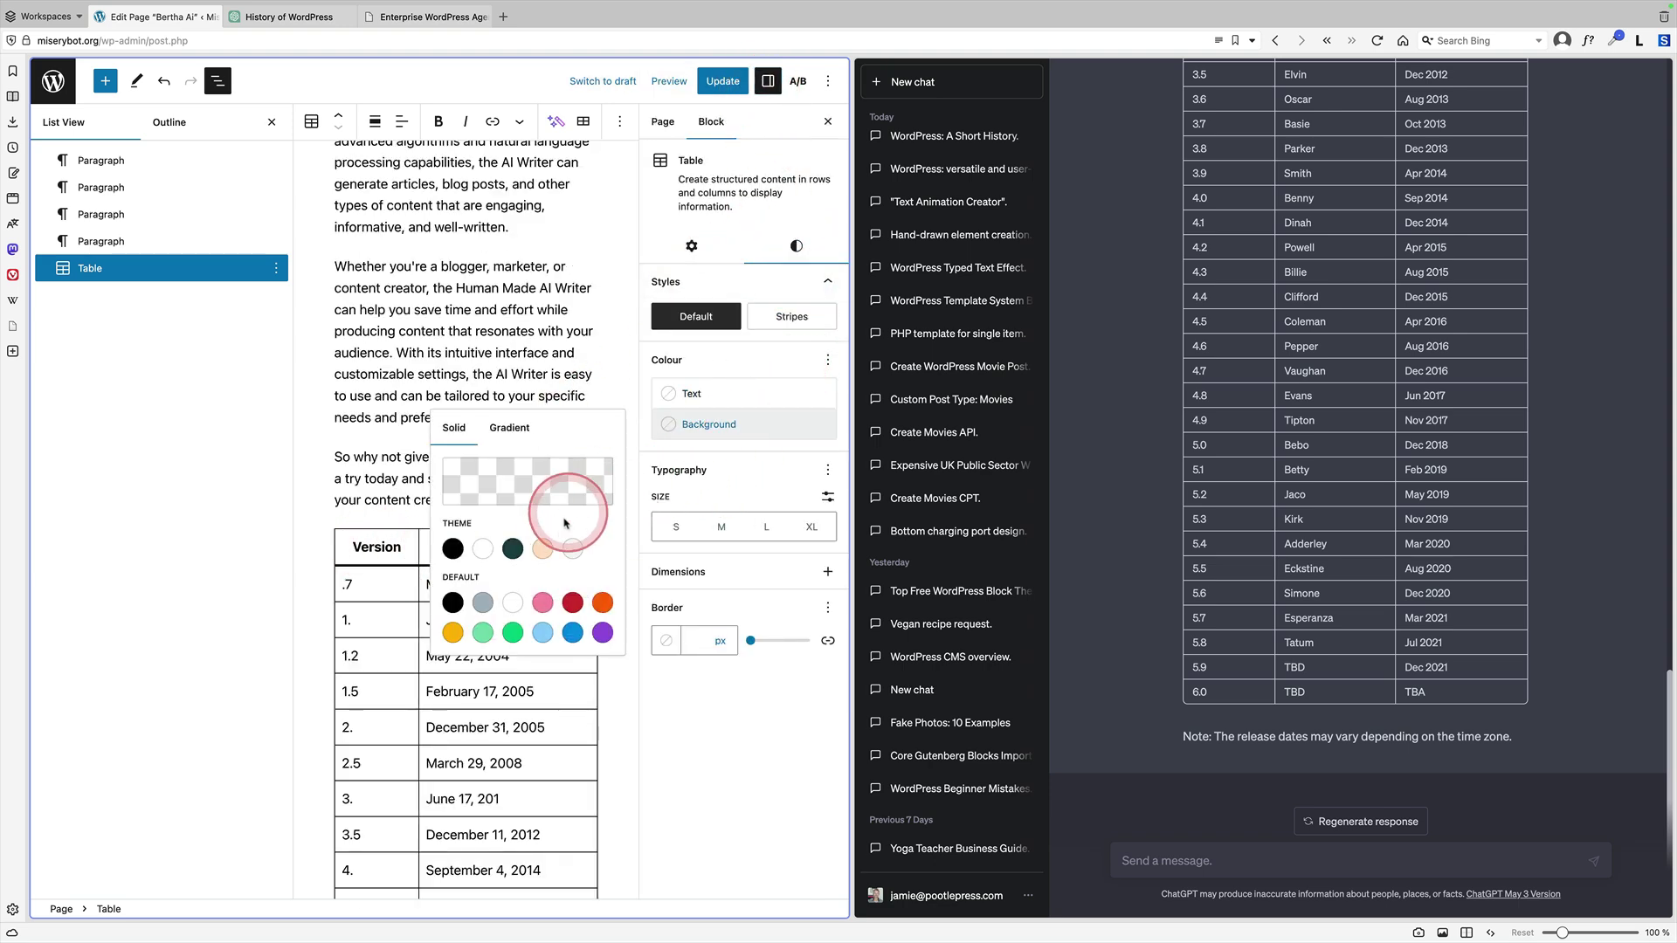
{"action": "left_click", "coordinate": [543, 548]}
{"action": "left_click", "coordinate": [417, 522]}
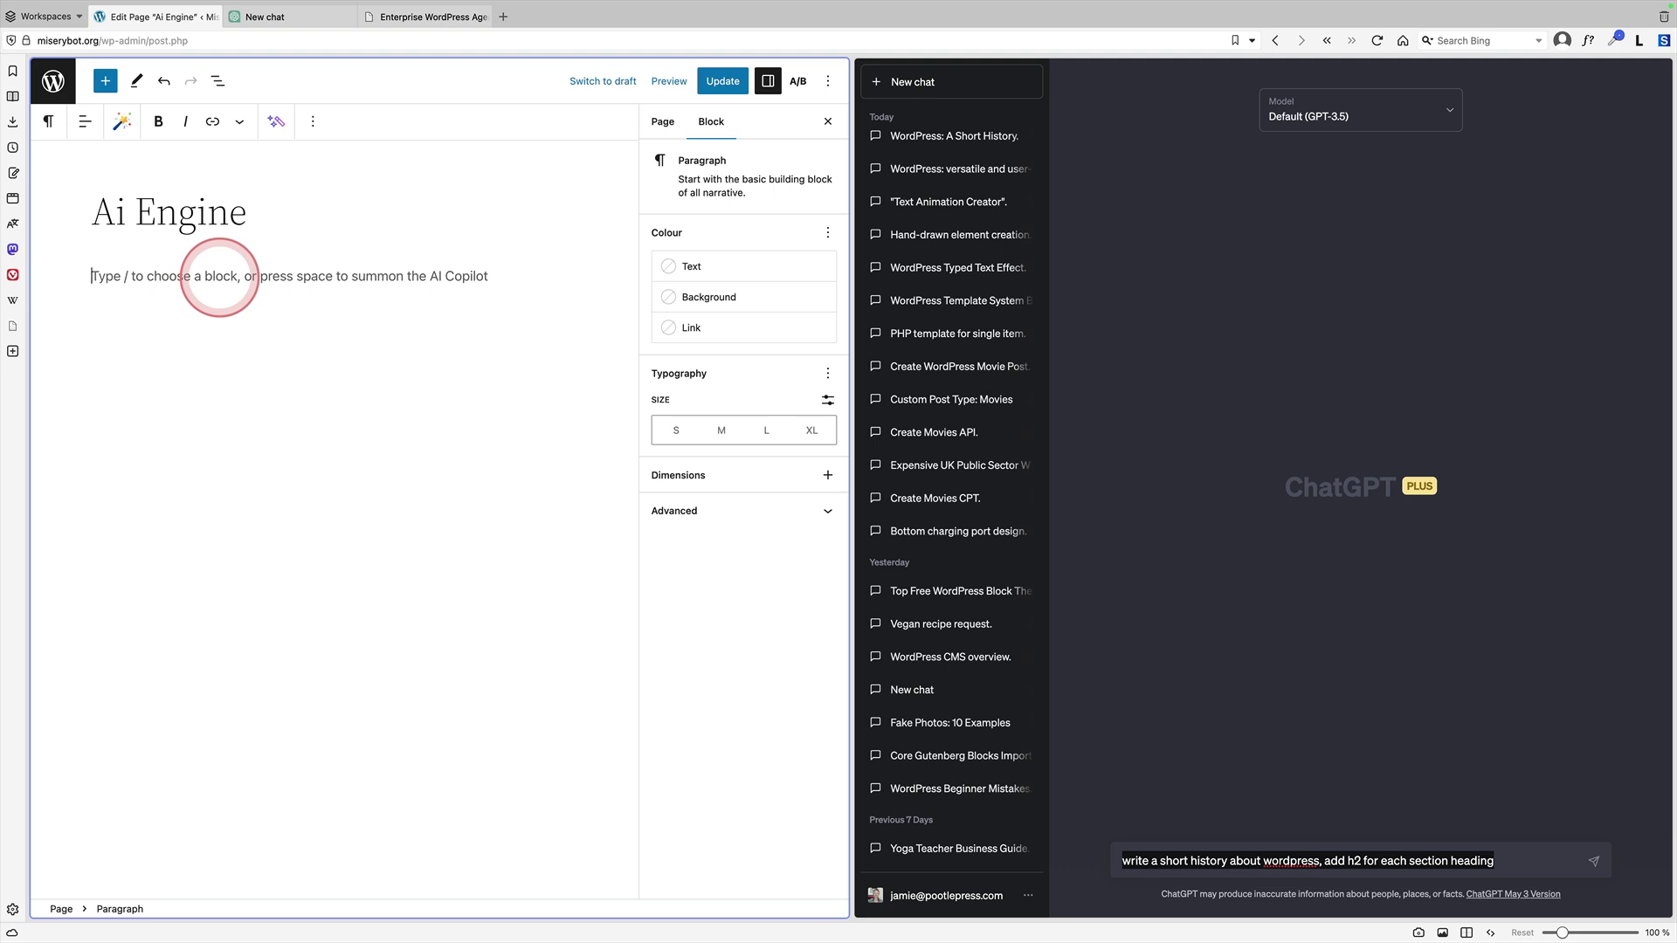
- Ask AI Copilot for a short WordPress history and send the same prompt to ChatGPT
{"action": "key", "text": "space"}
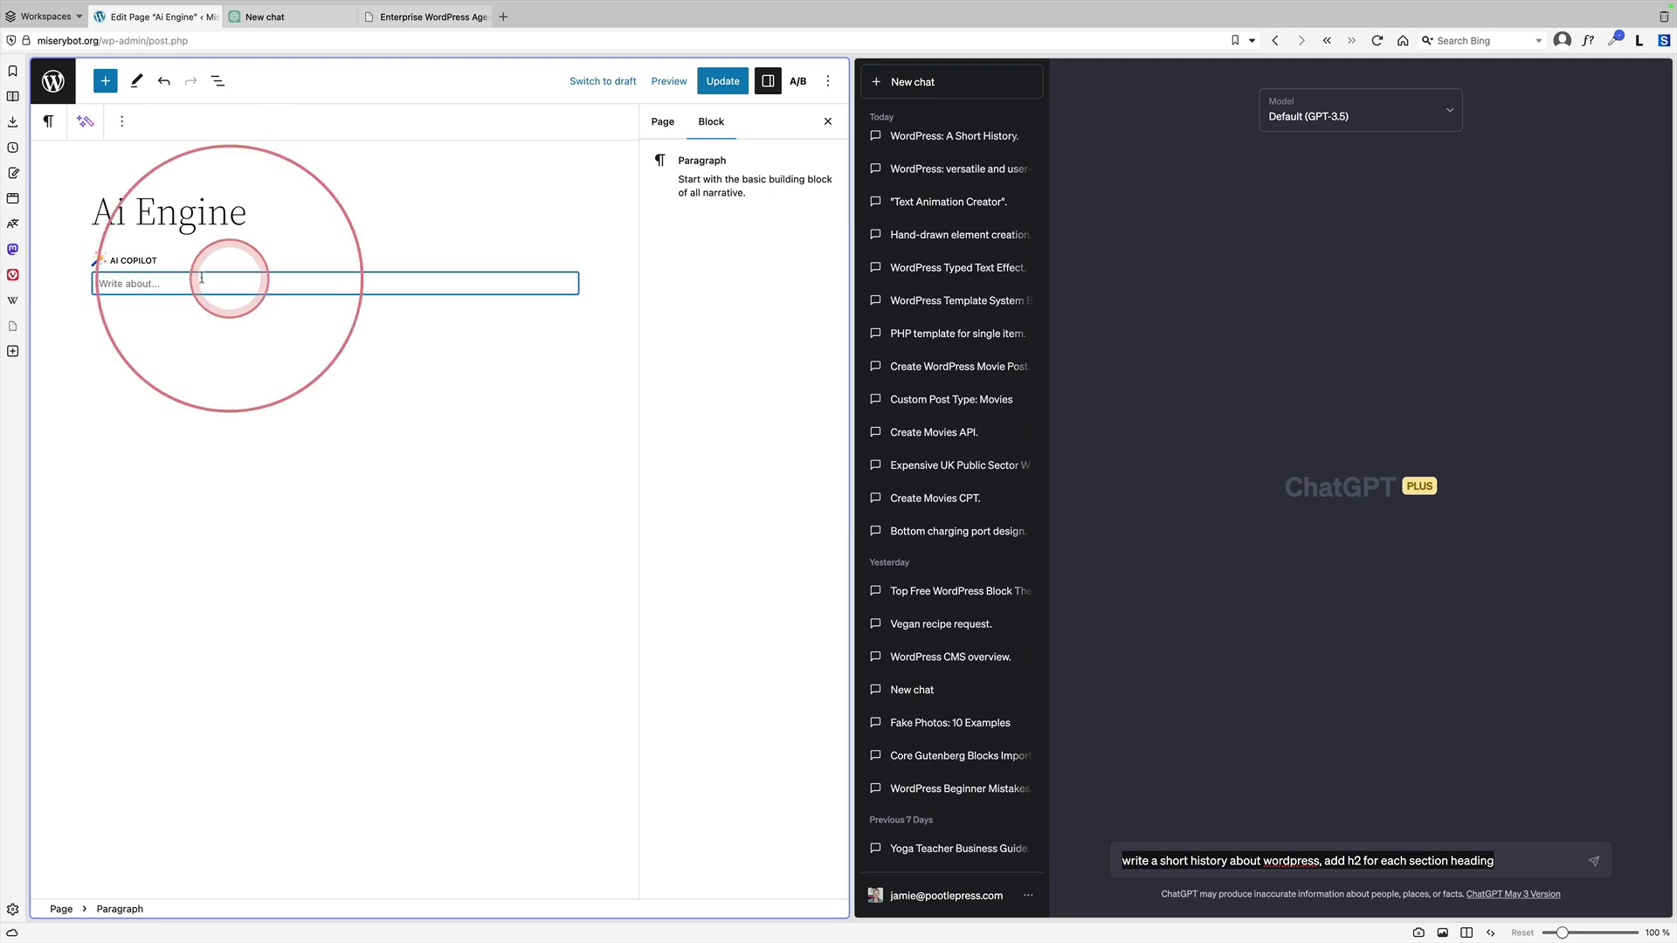
{"action": "left_click", "coordinate": [164, 275]}
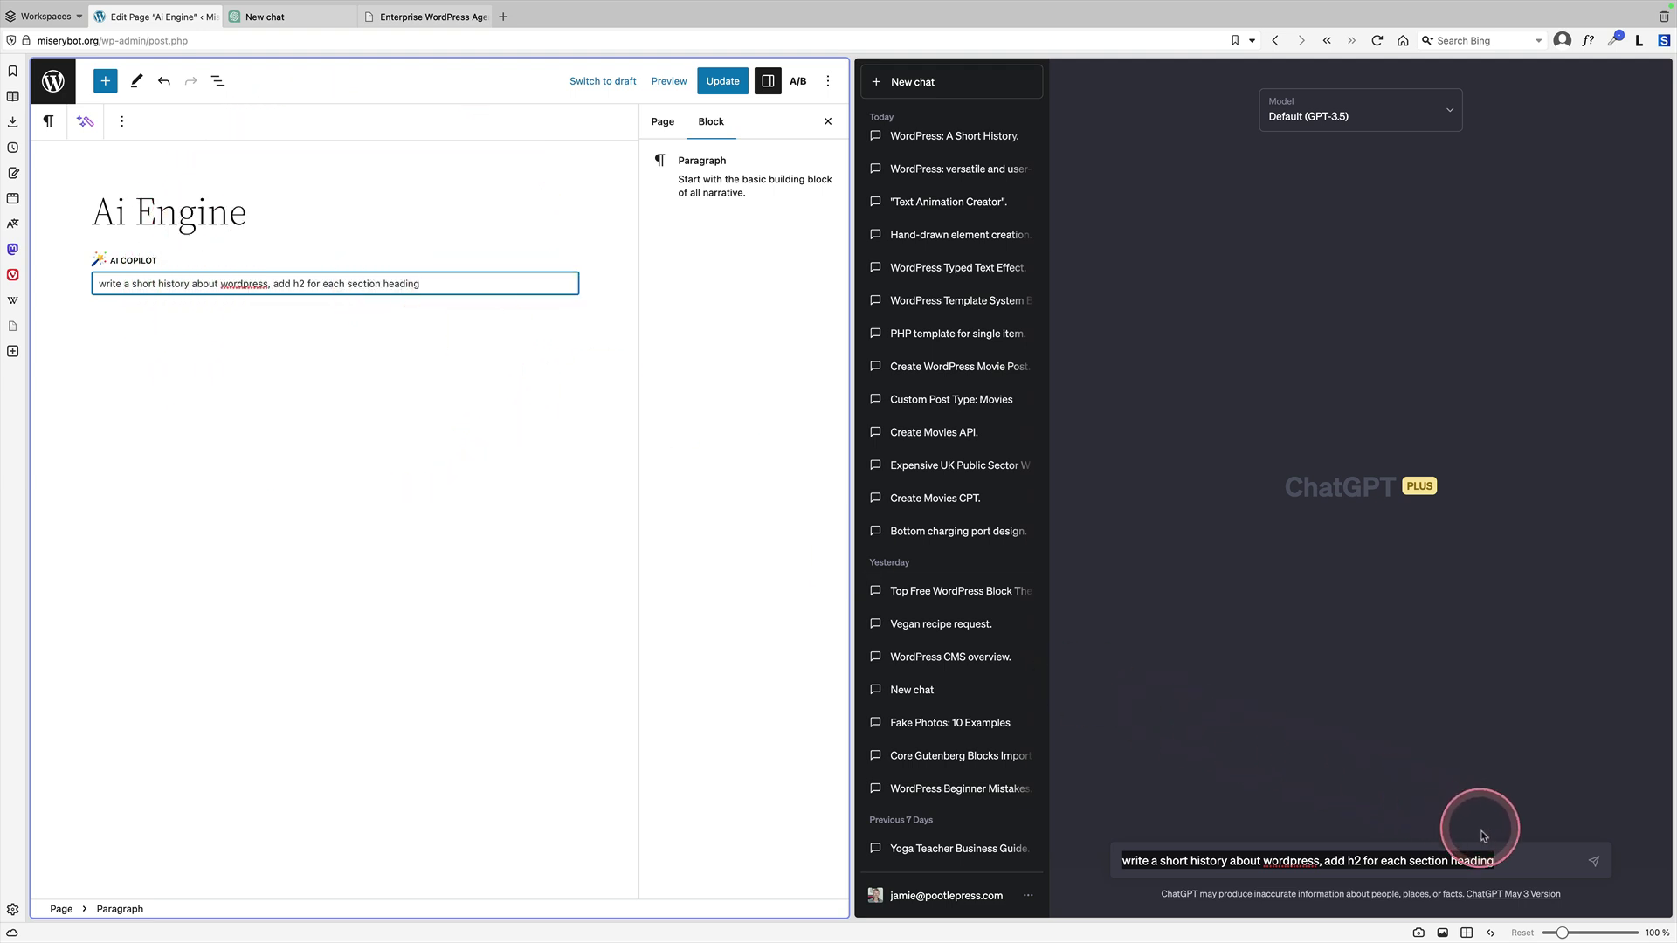
{"action": "left_click", "coordinate": [430, 280]}
{"action": "key", "text": "Return"}
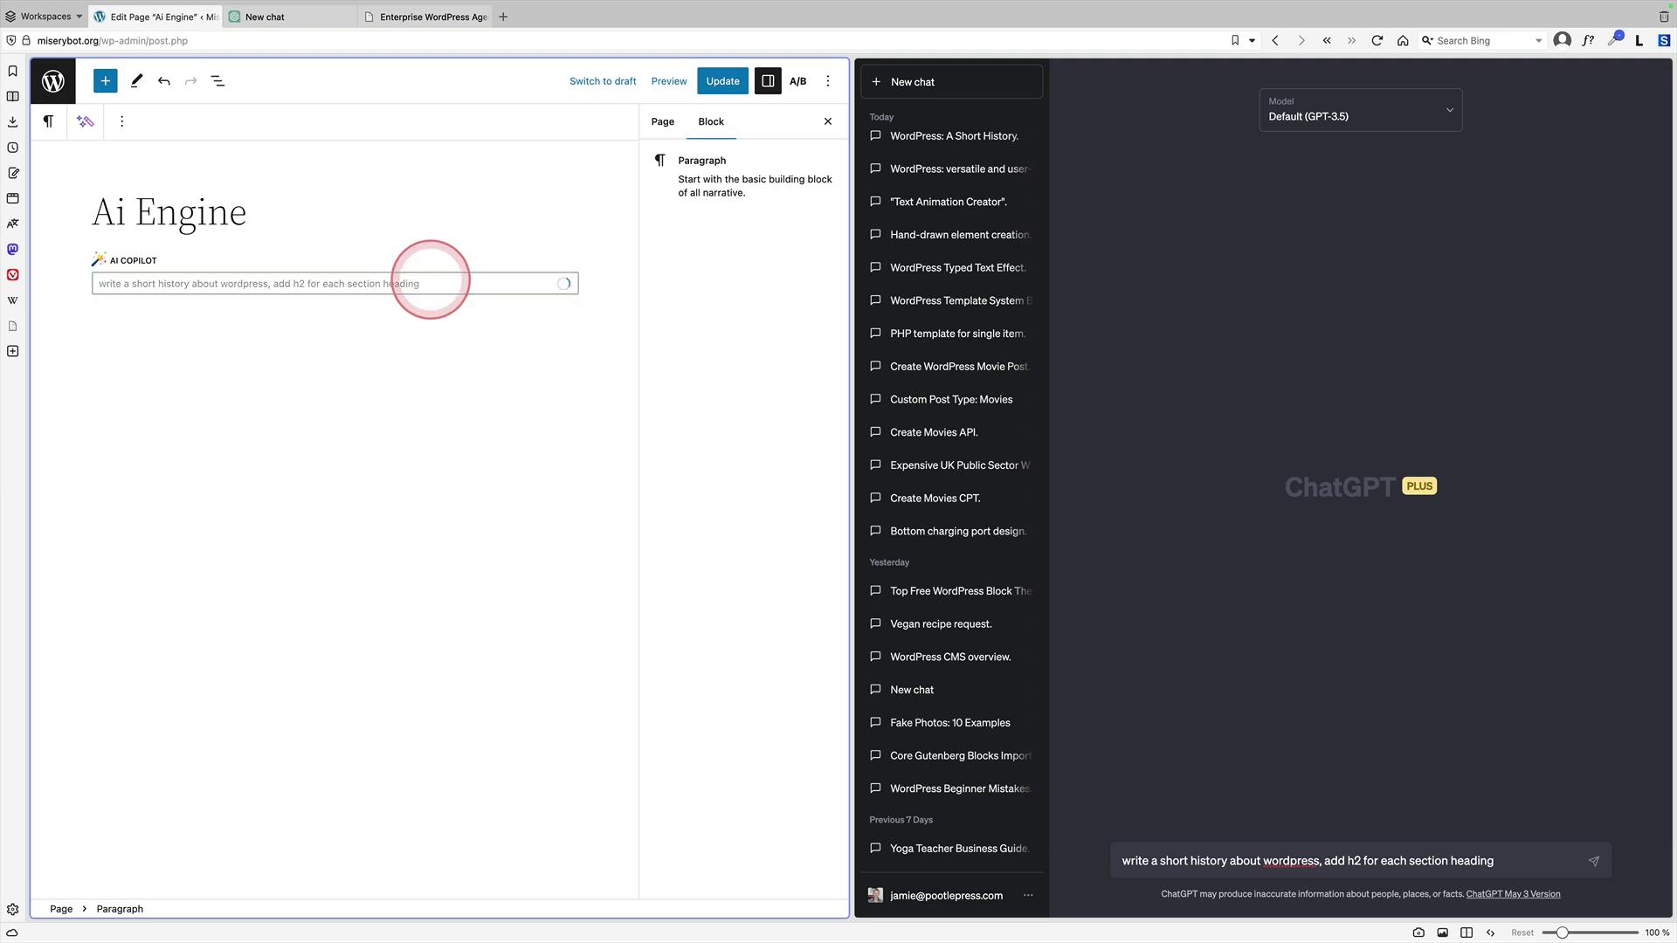
{"action": "left_click", "coordinate": [1593, 860]}
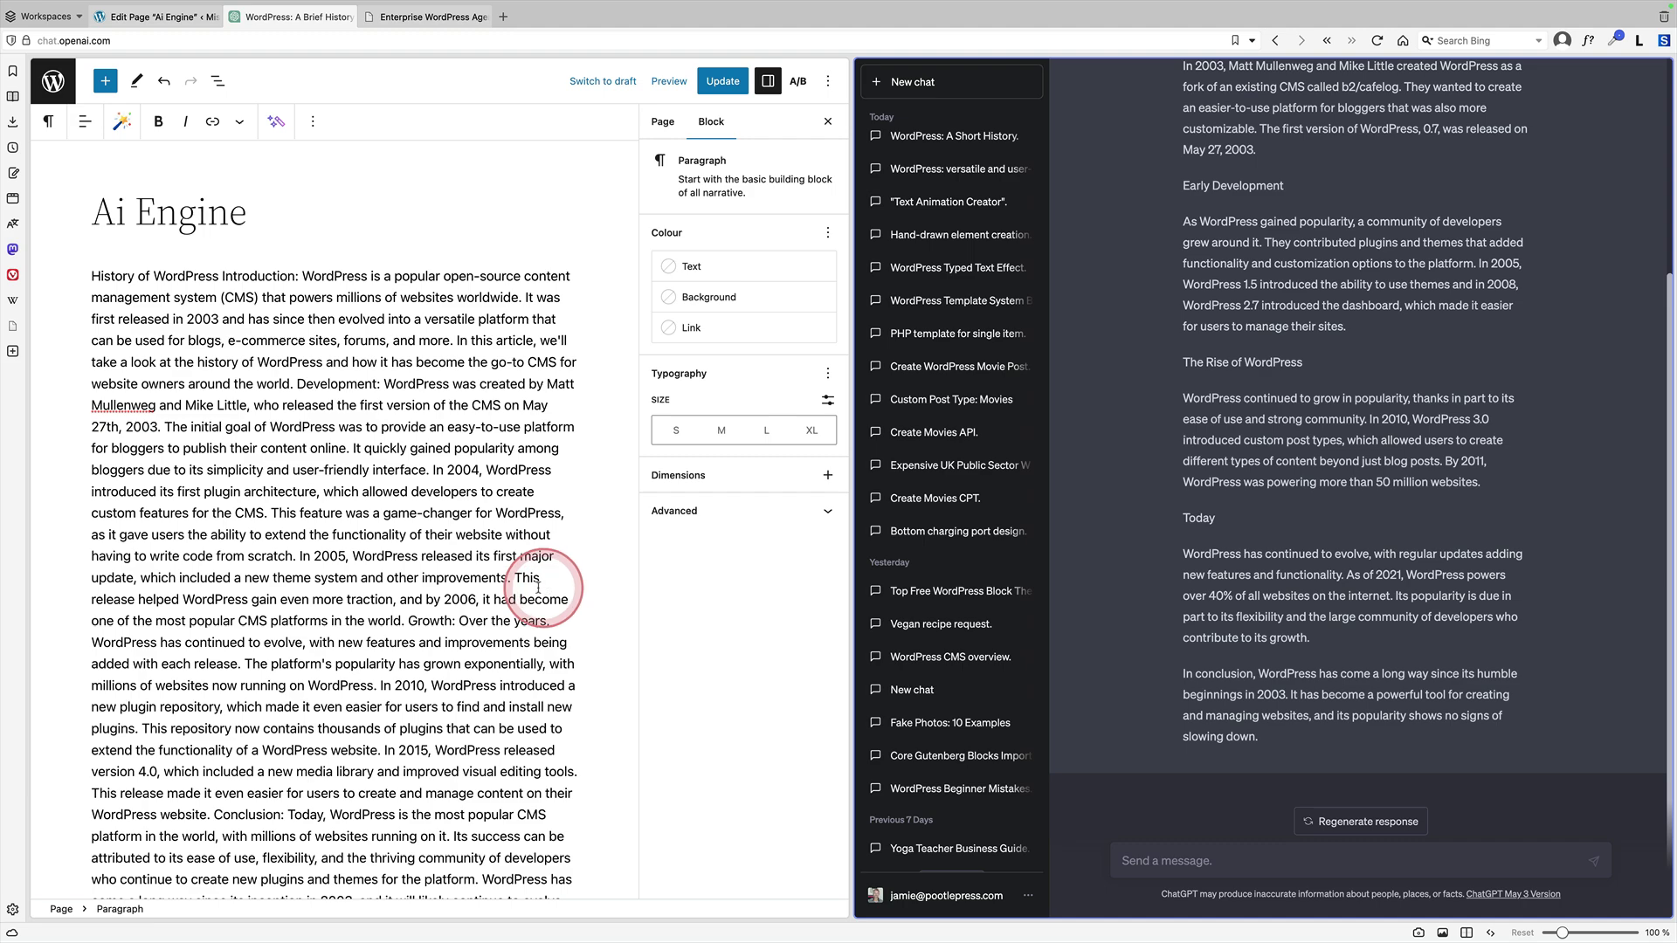
{"action": "scroll", "coordinate": [532, 586], "scroll_direction": "down", "scroll_amount": 3}
{"action": "scroll", "coordinate": [533, 587], "scroll_direction": "up", "scroll_amount": 3}
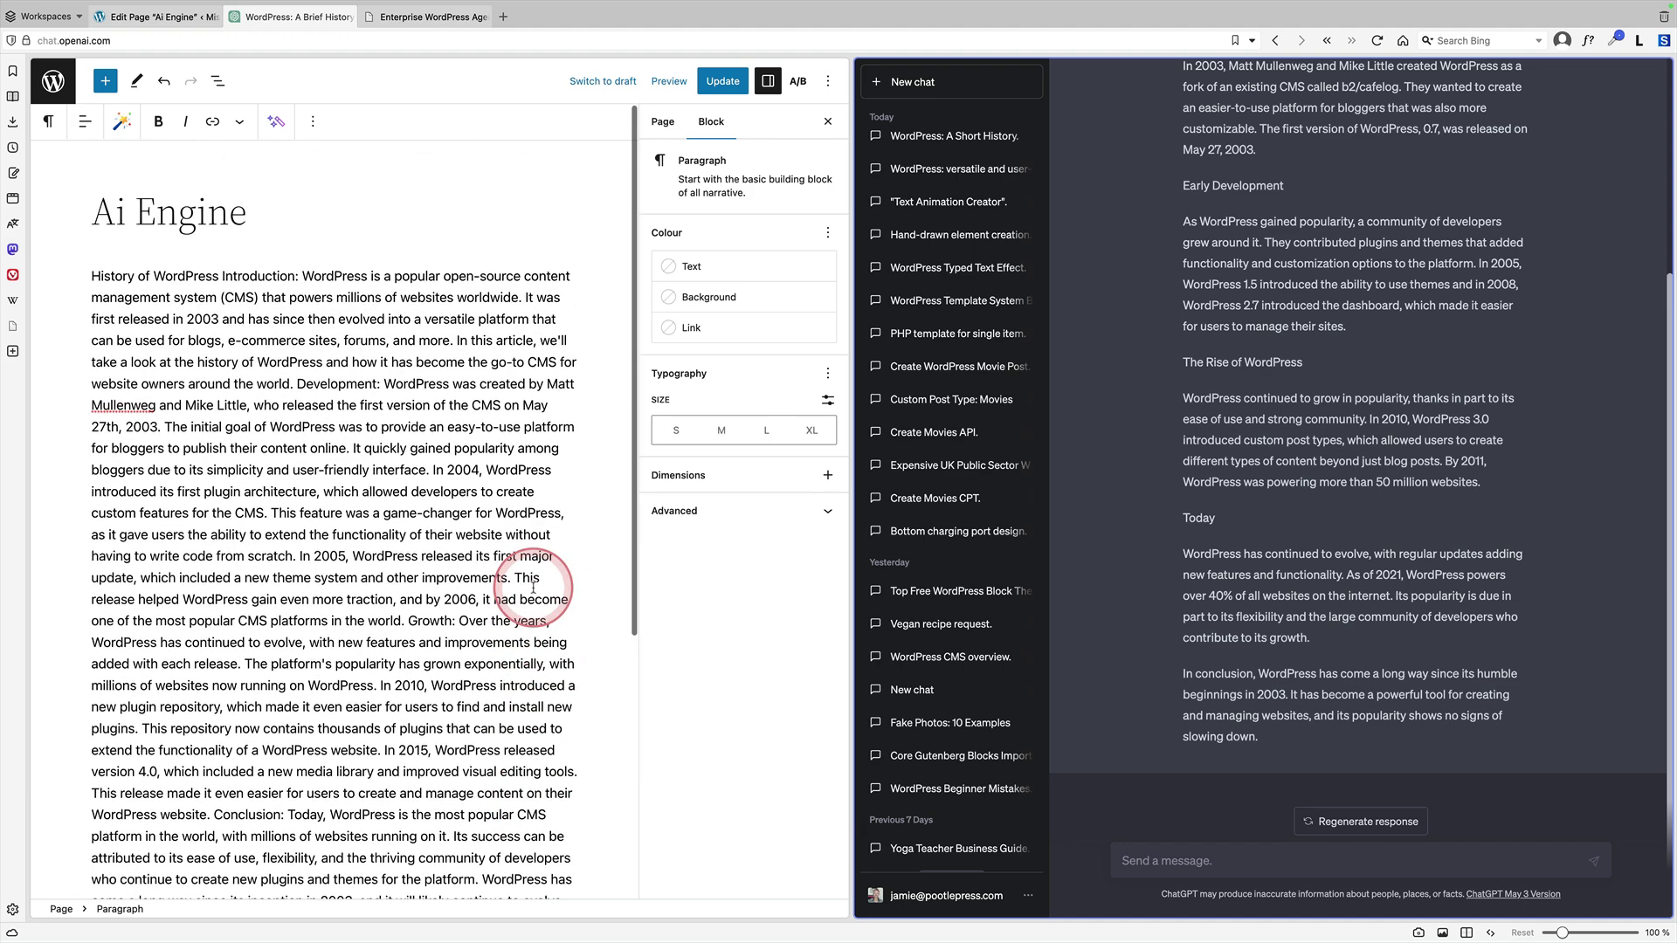
{"action": "scroll", "coordinate": [489, 587], "scroll_direction": "down", "scroll_amount": 3}
{"action": "scroll", "coordinate": [489, 587], "scroll_direction": "up", "scroll_amount": 3}
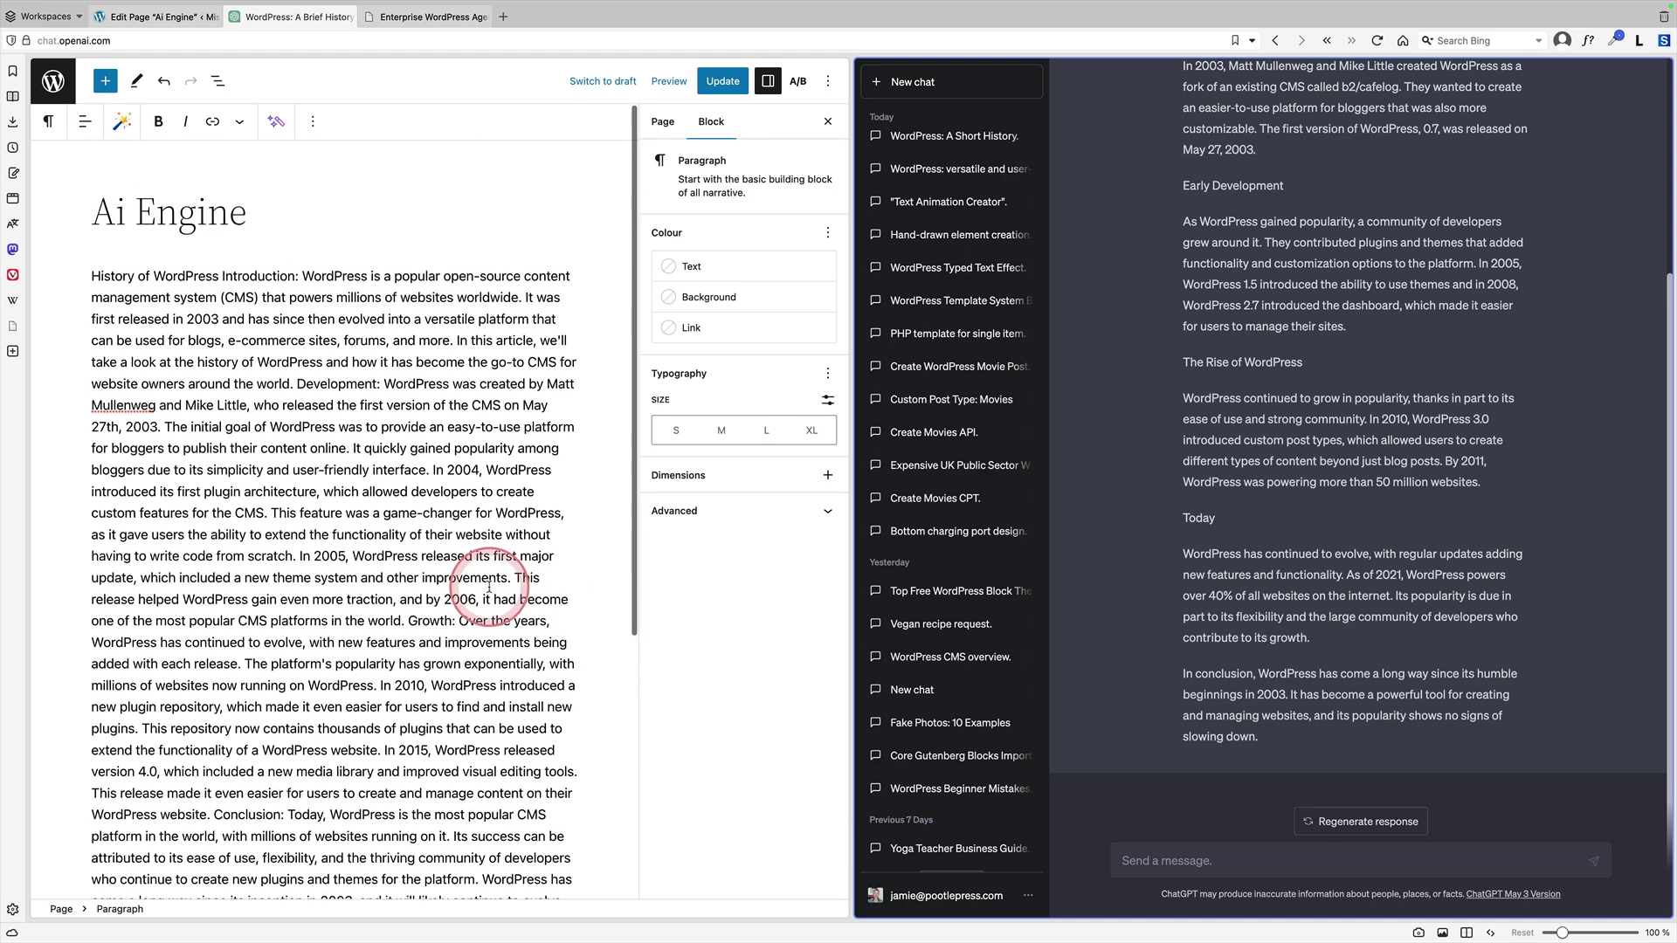
{"action": "left_click", "coordinate": [218, 81]}
{"action": "left_click", "coordinate": [116, 164]}
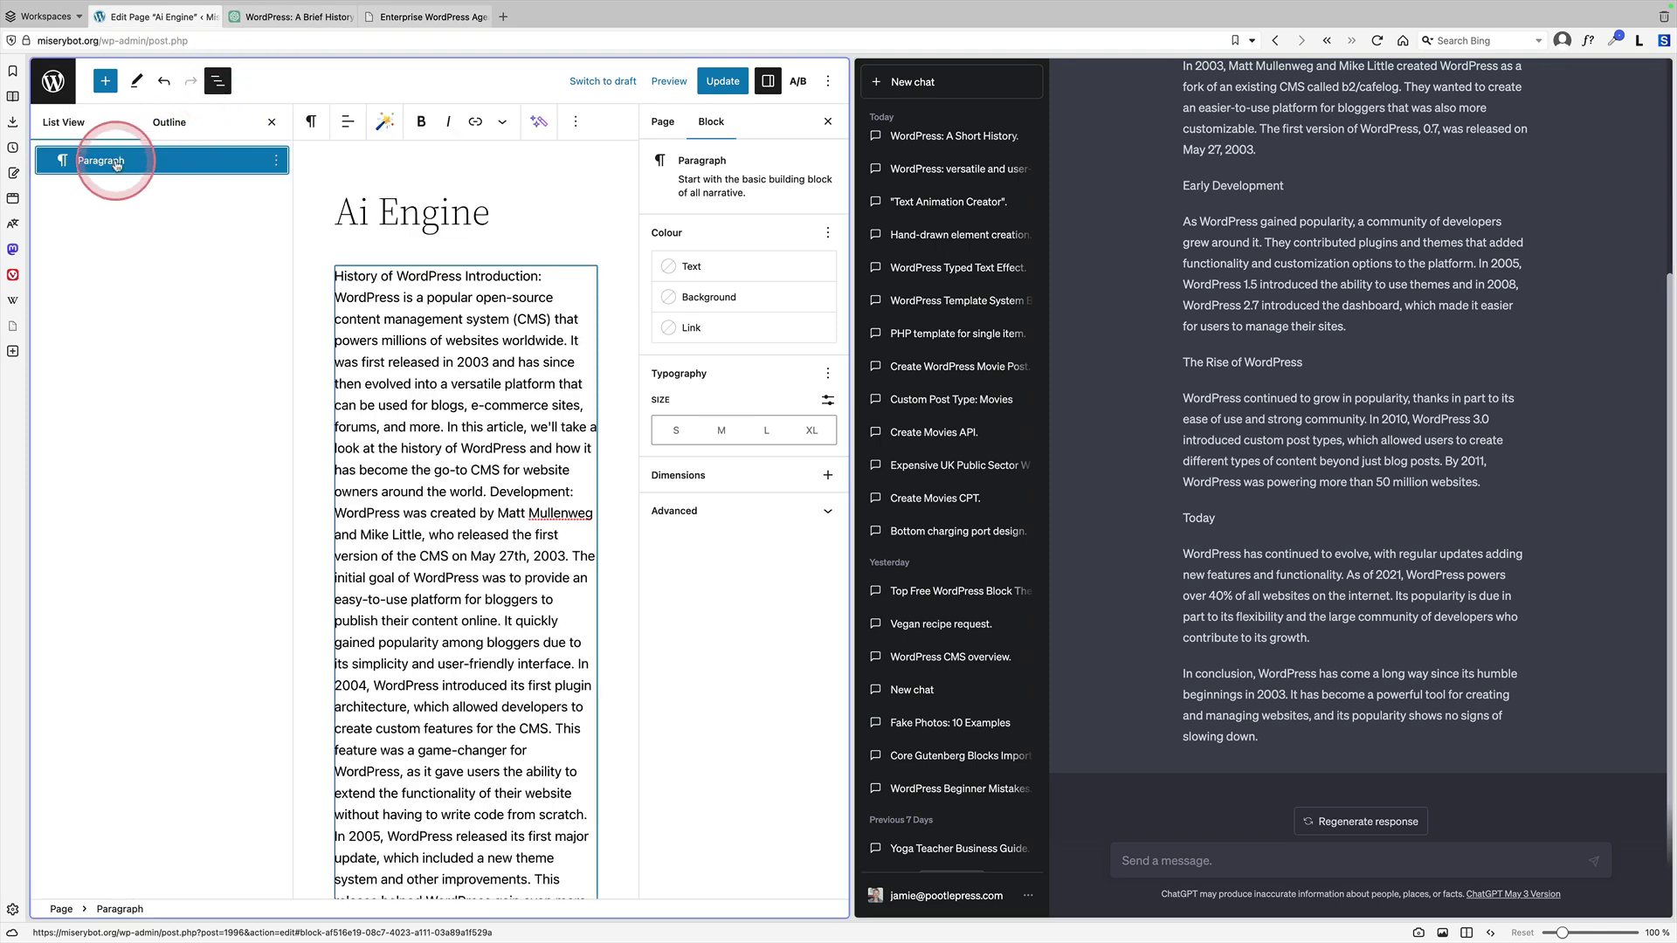
{"action": "left_click", "coordinate": [272, 121]}
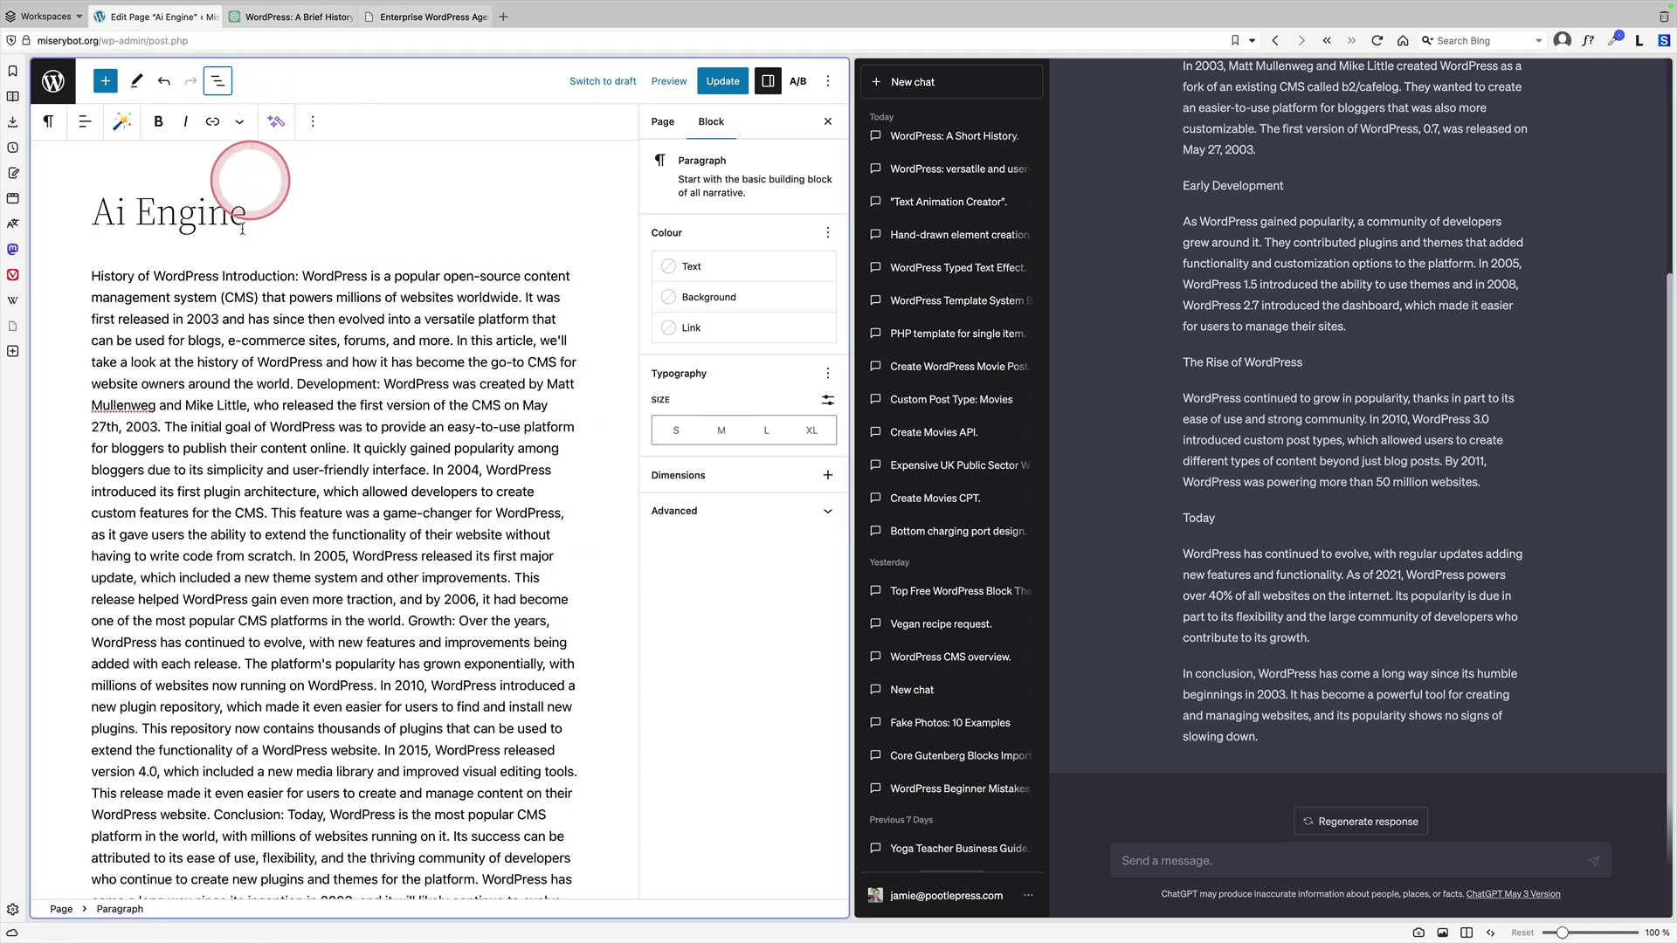
{"action": "left_click", "coordinate": [247, 334]}
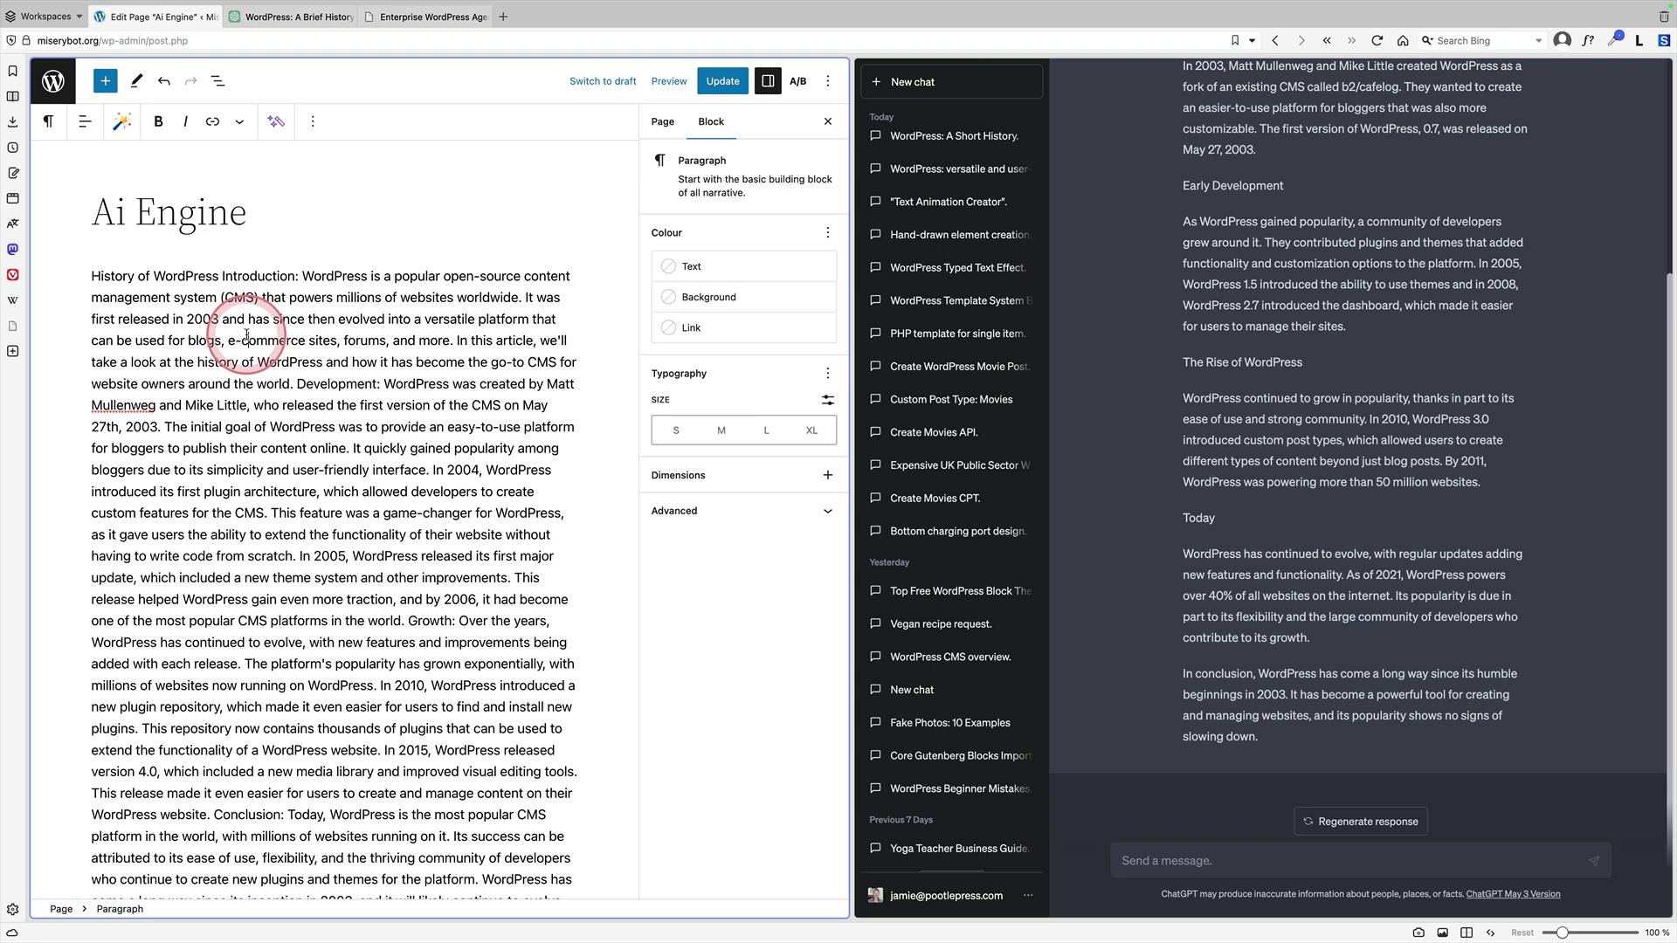
{"action": "left_click", "coordinate": [381, 557]}
{"action": "scroll", "coordinate": [381, 557], "scroll_direction": "down", "scroll_amount": 3}
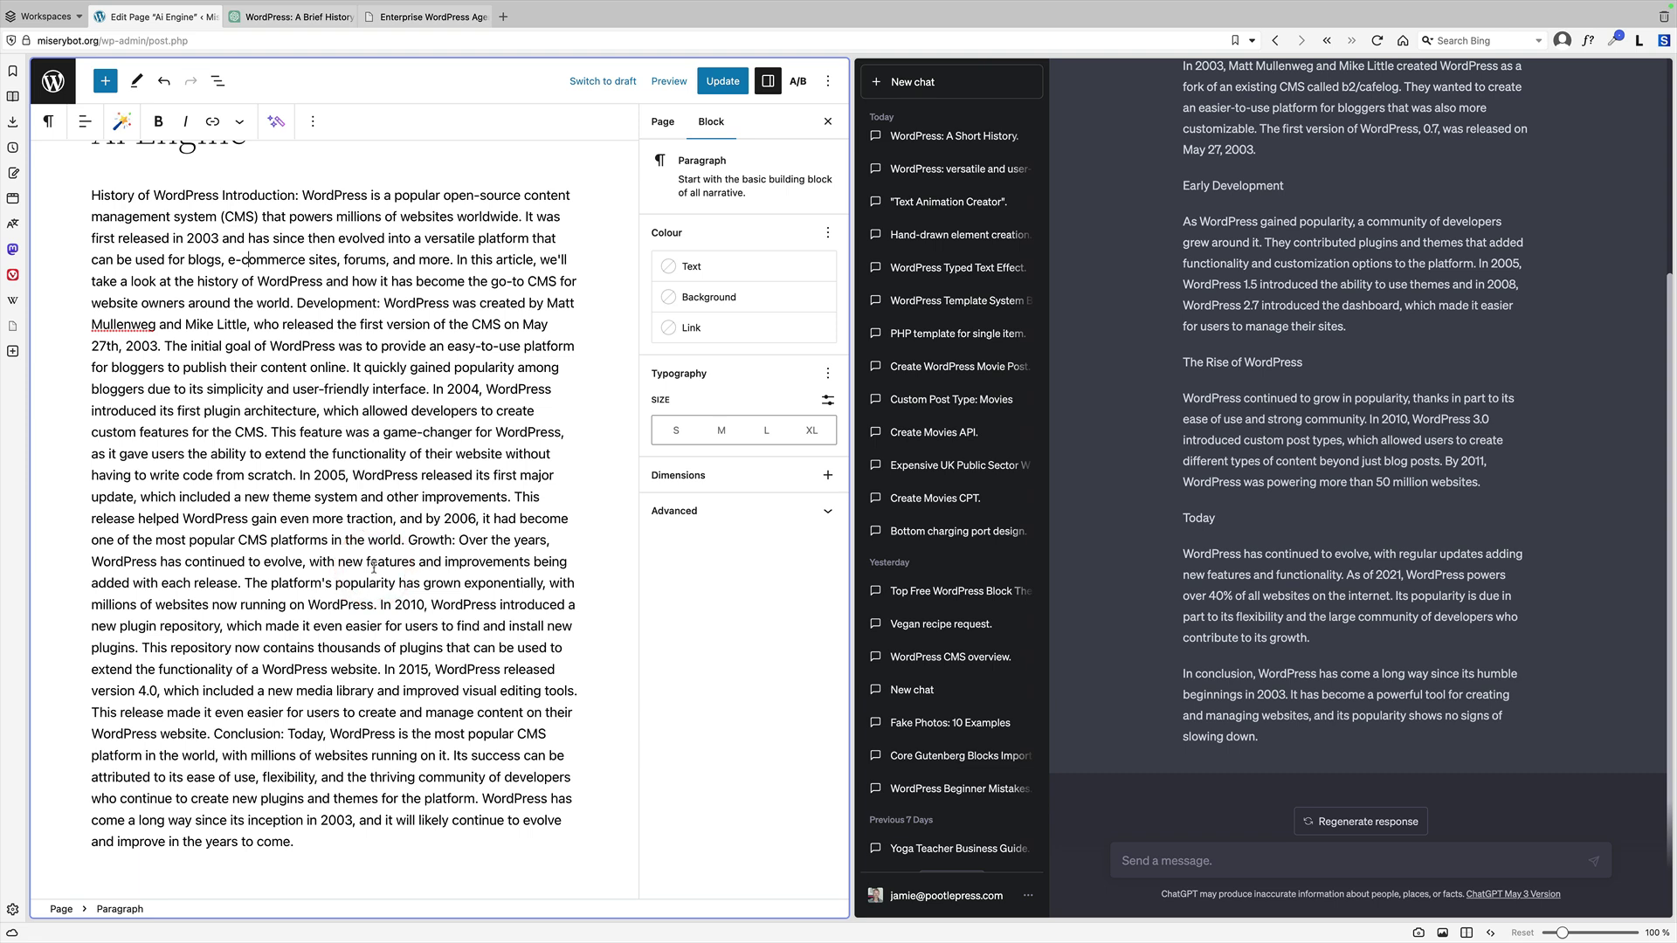
- Select the whole history paragraph and shorten it with the AI wand's Shorter Text option
{"action": "left_click", "coordinate": [120, 126]}
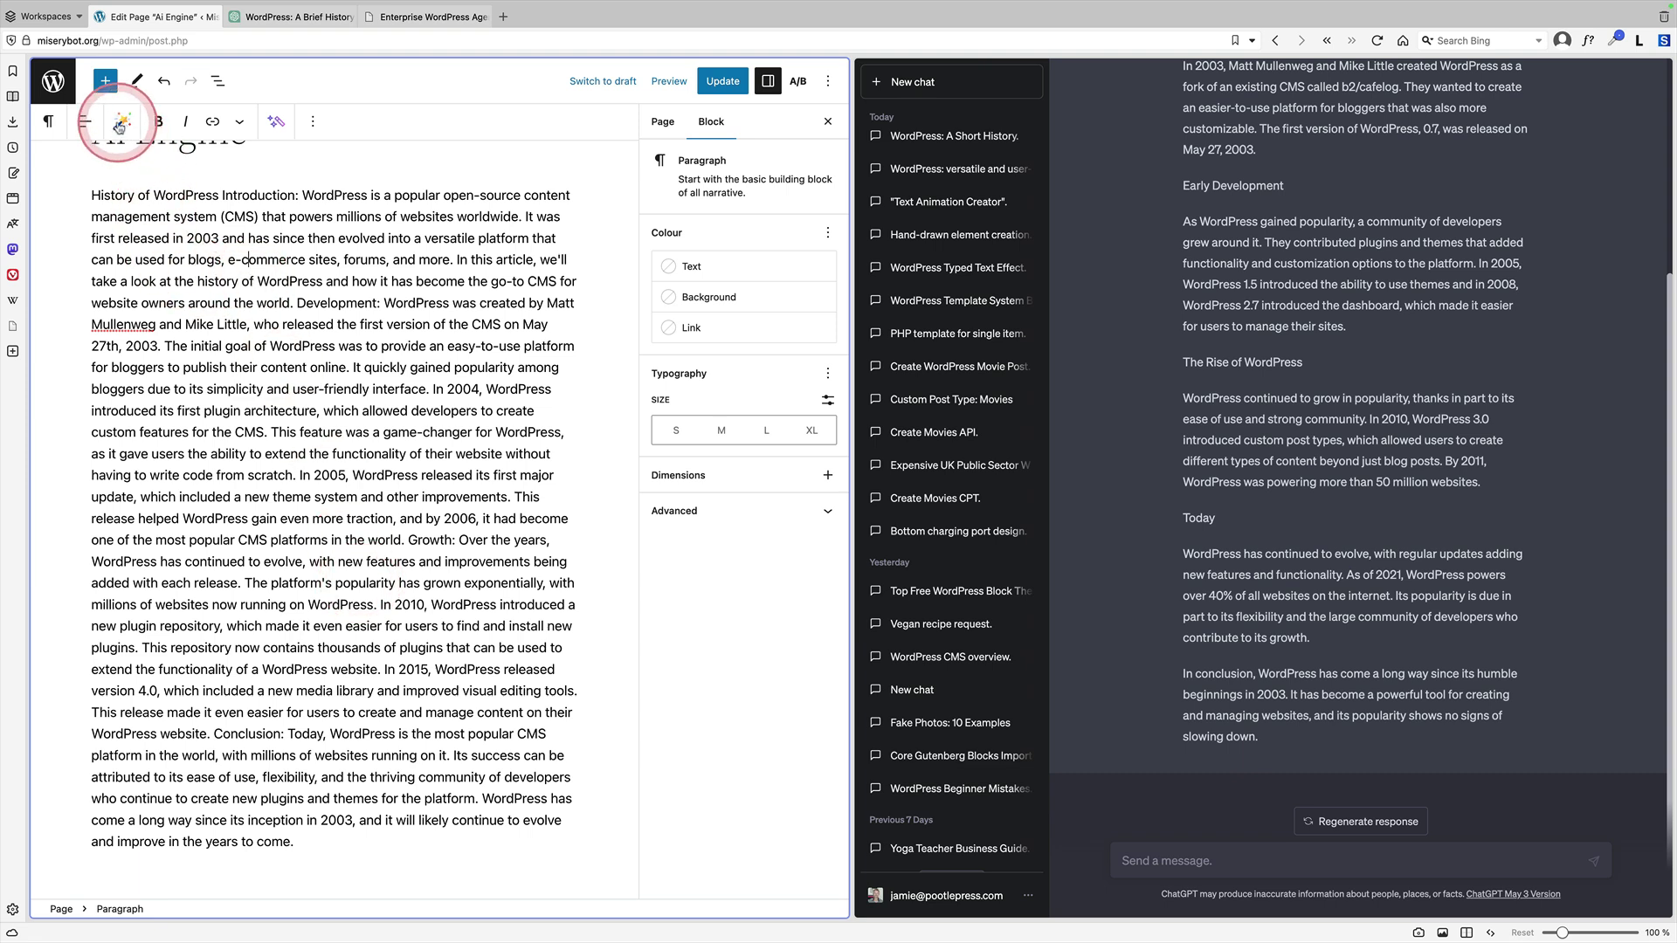
{"action": "left_click", "coordinate": [124, 133]}
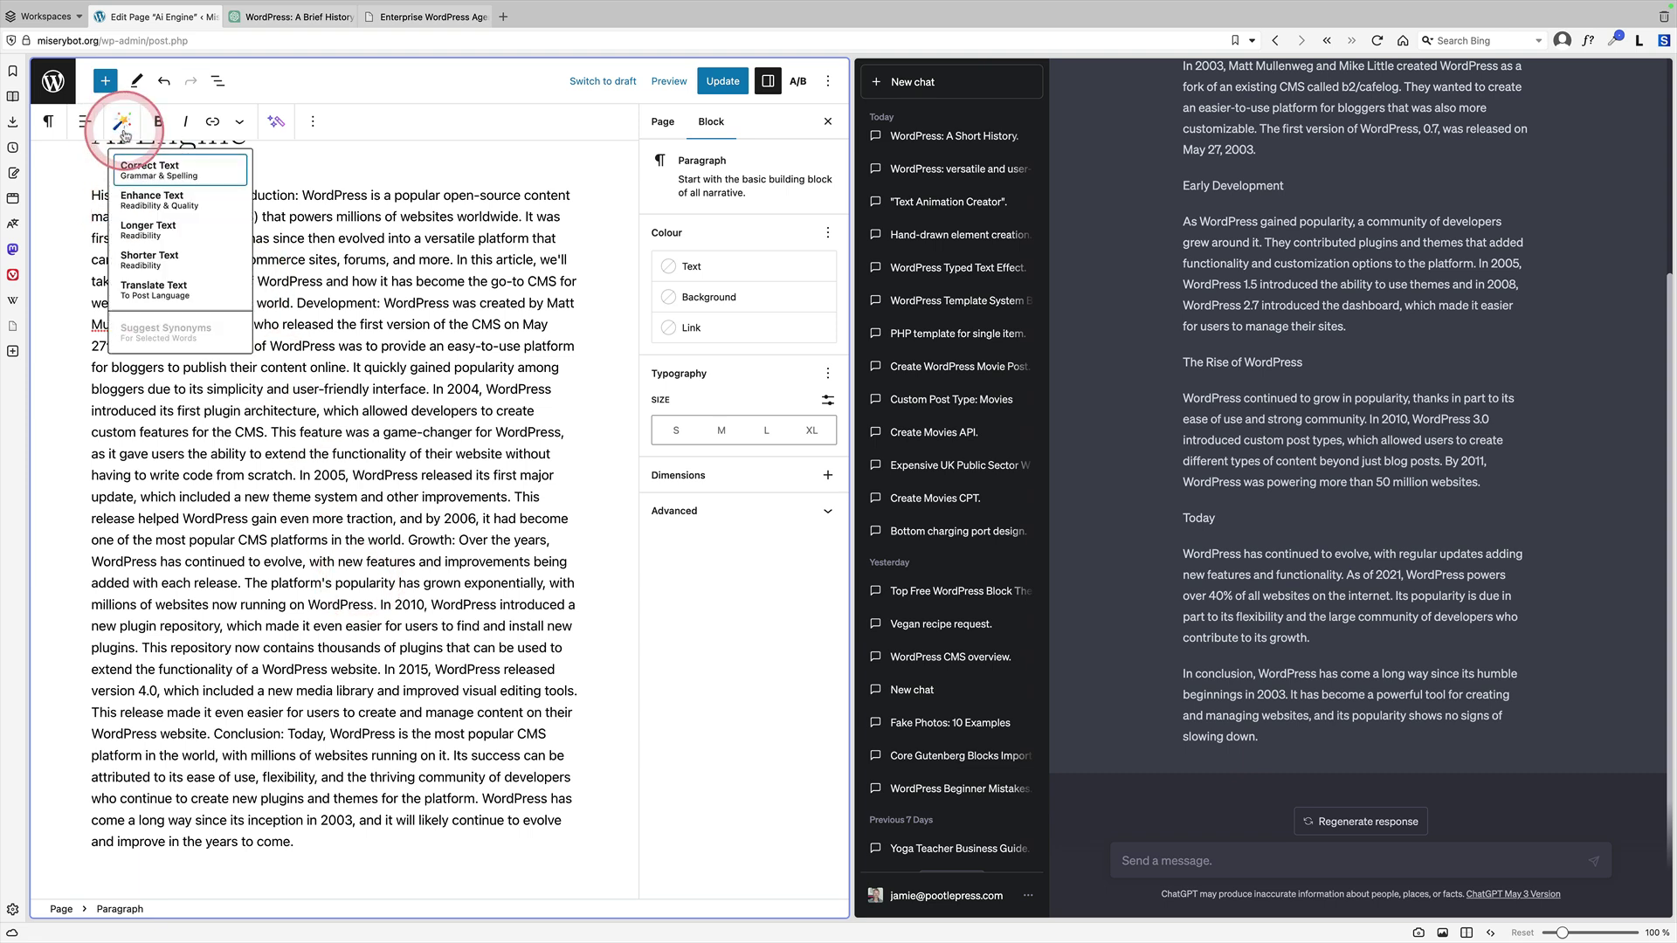
{"action": "left_click", "coordinate": [318, 342]}
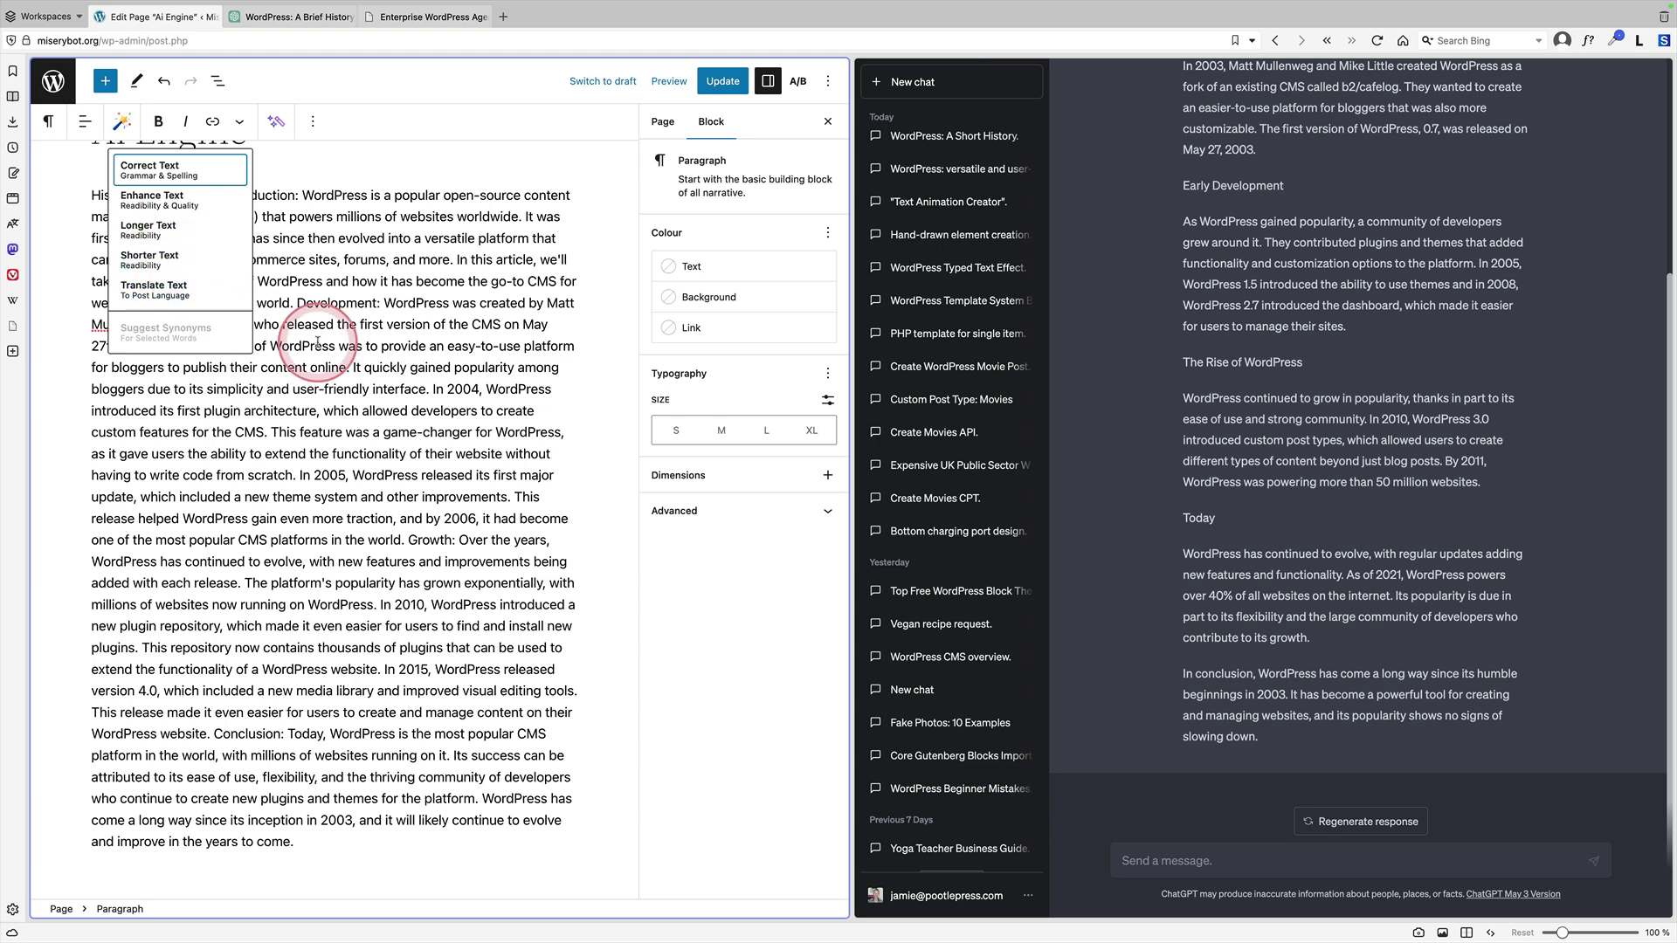
{"action": "key", "text": "super+a"}
{"action": "left_click", "coordinate": [129, 130]}
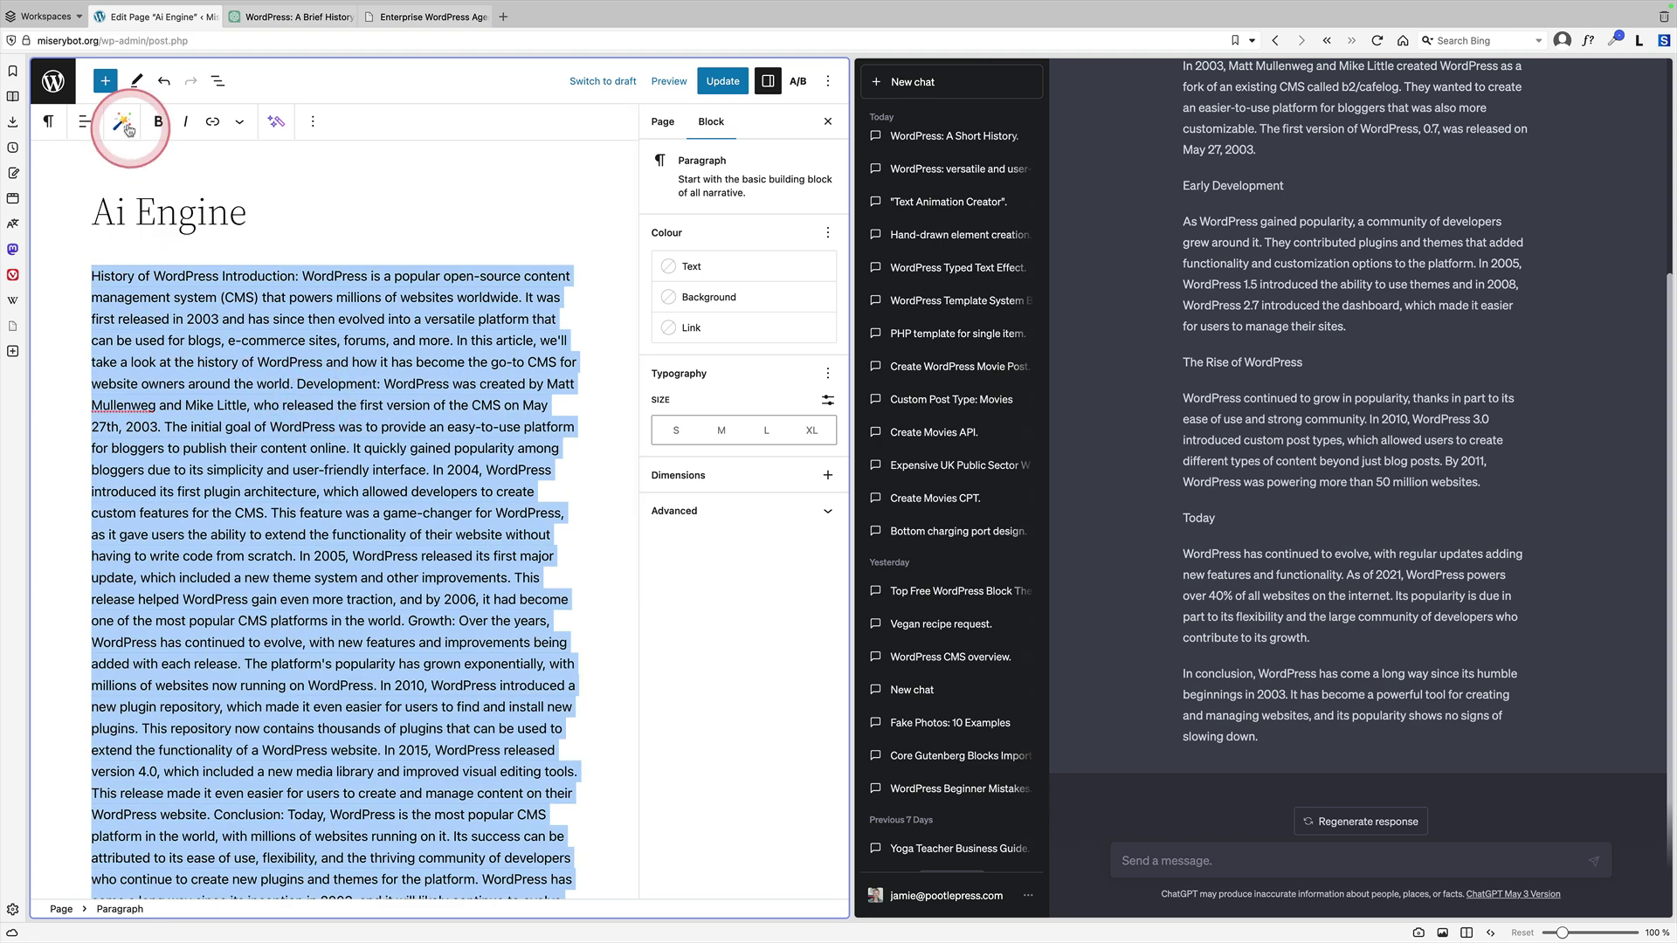
{"action": "left_click", "coordinate": [174, 260]}
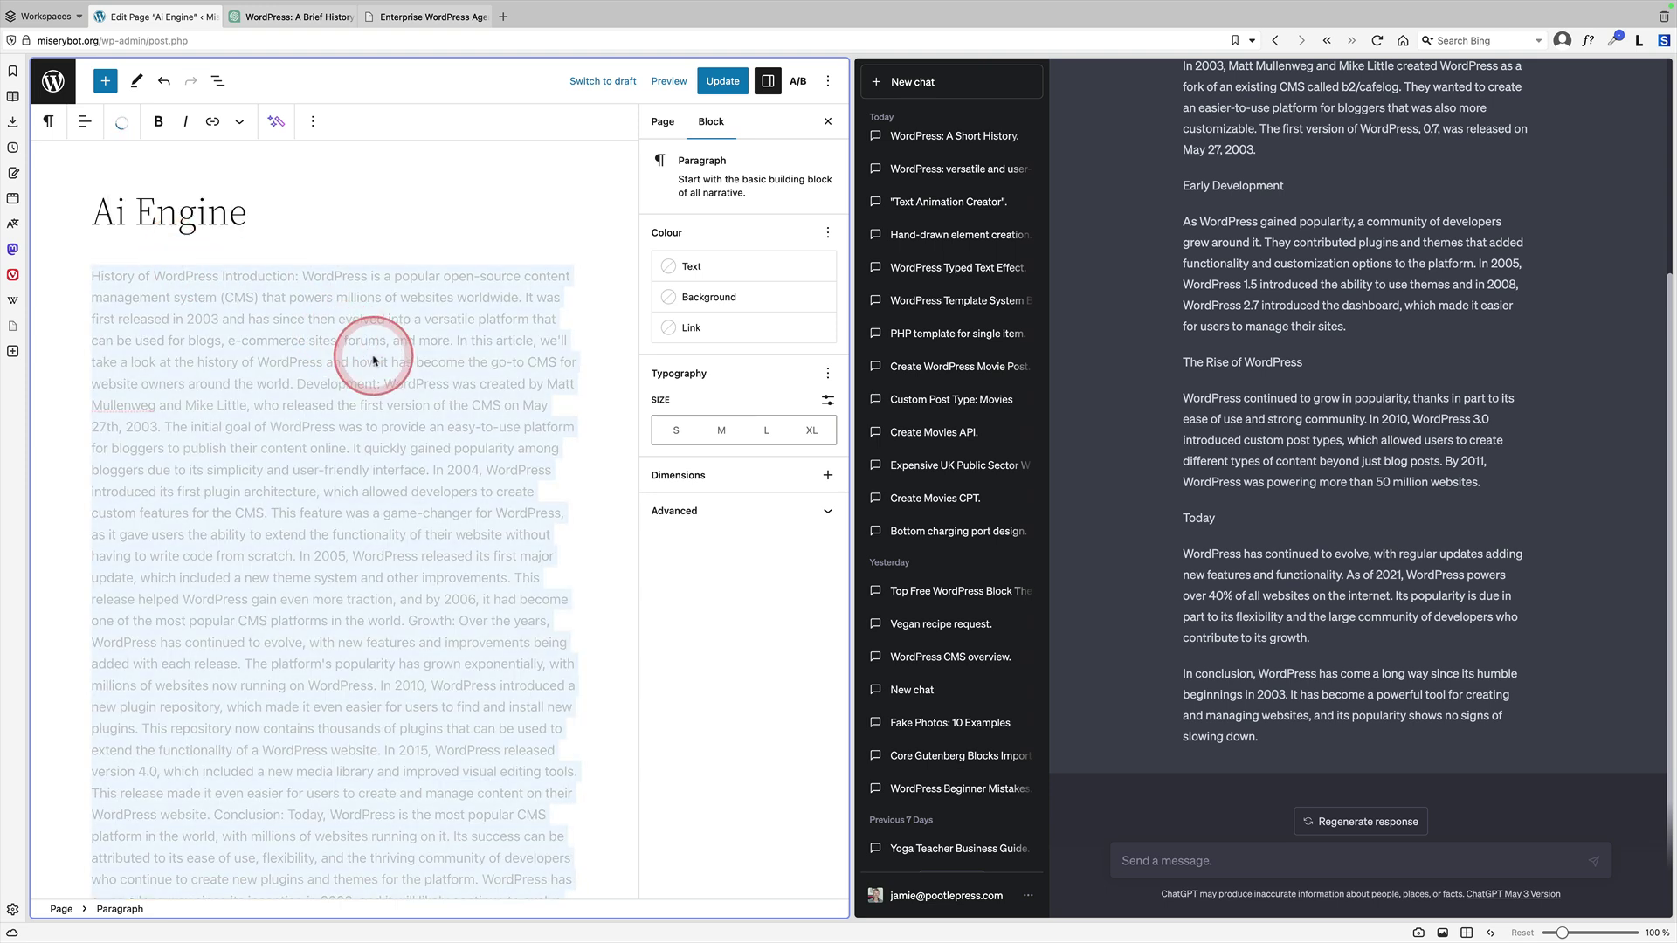
- Review the shortened paragraph, deselect it and dismiss the AI text tools
{"action": "scroll", "coordinate": [374, 354], "scroll_direction": "down", "scroll_amount": 3}
{"action": "scroll", "coordinate": [374, 358], "scroll_direction": "up", "scroll_amount": 2}
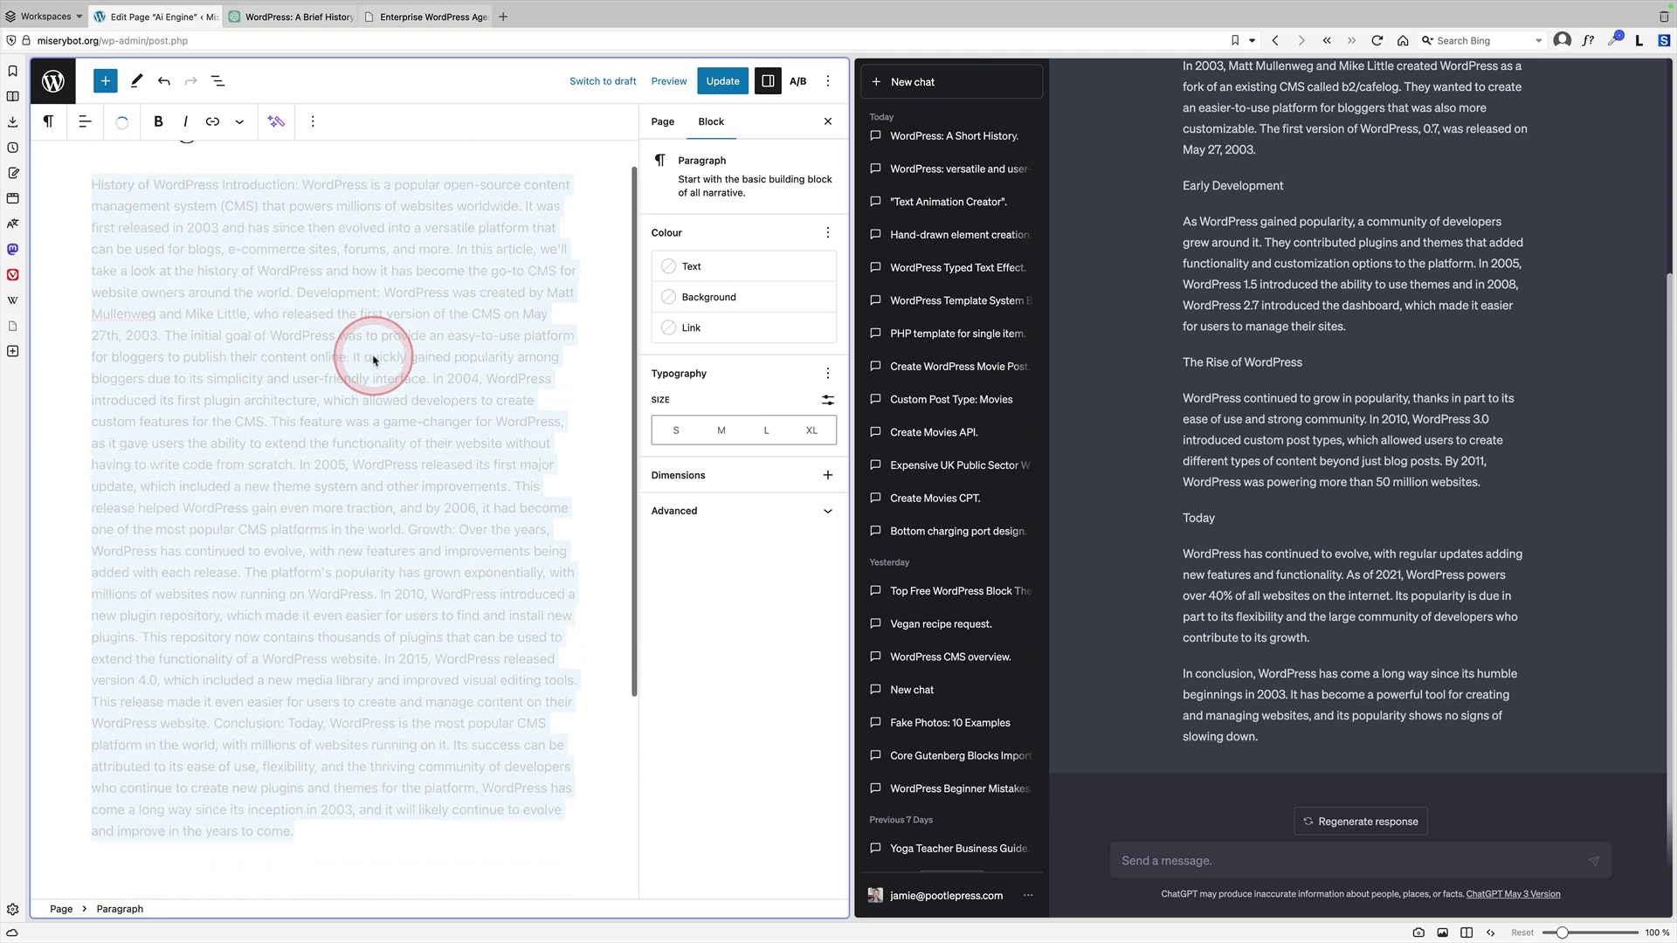
{"action": "left_click", "coordinate": [373, 356]}
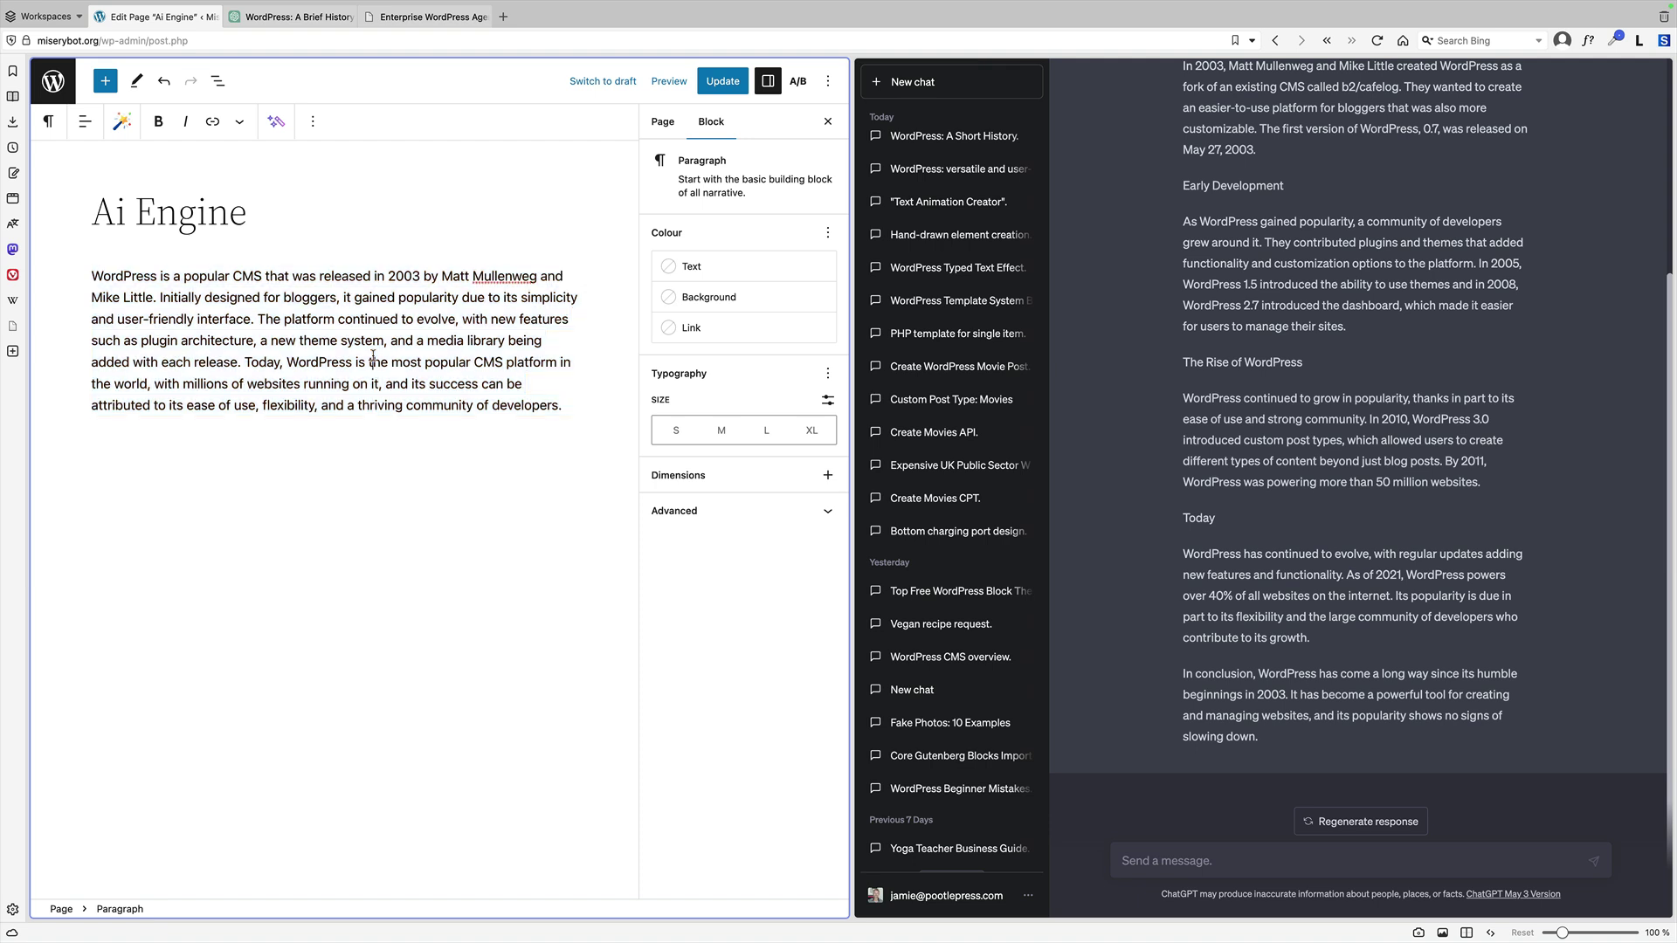
{"action": "left_click", "coordinate": [122, 122]}
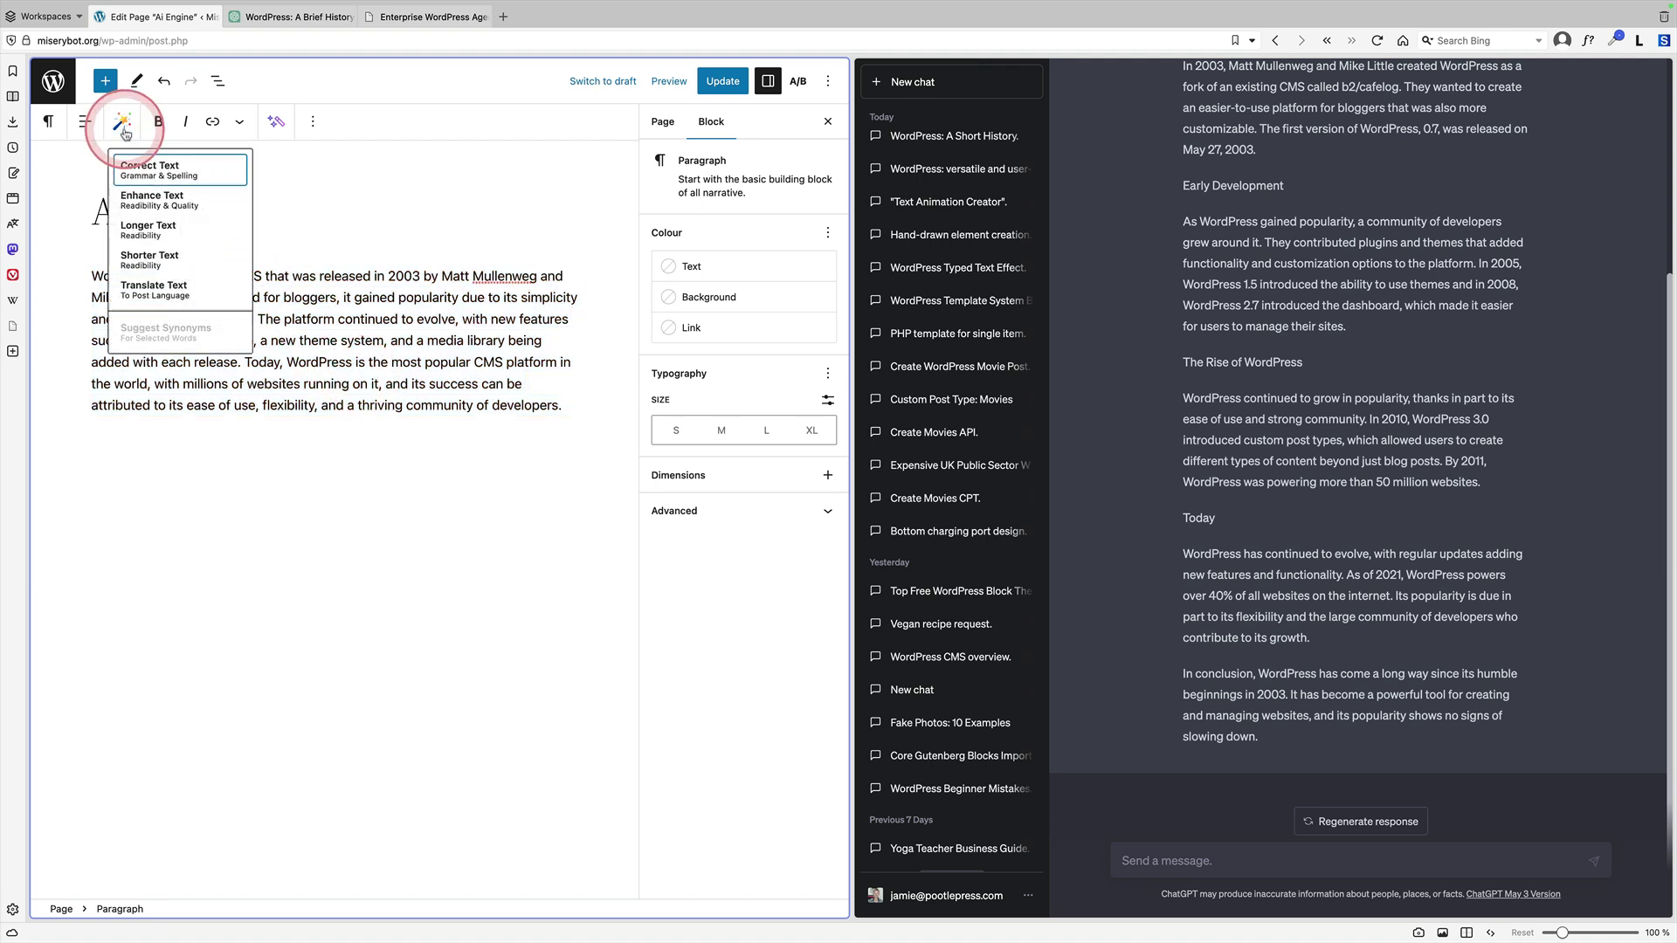
{"action": "left_click", "coordinate": [344, 321]}
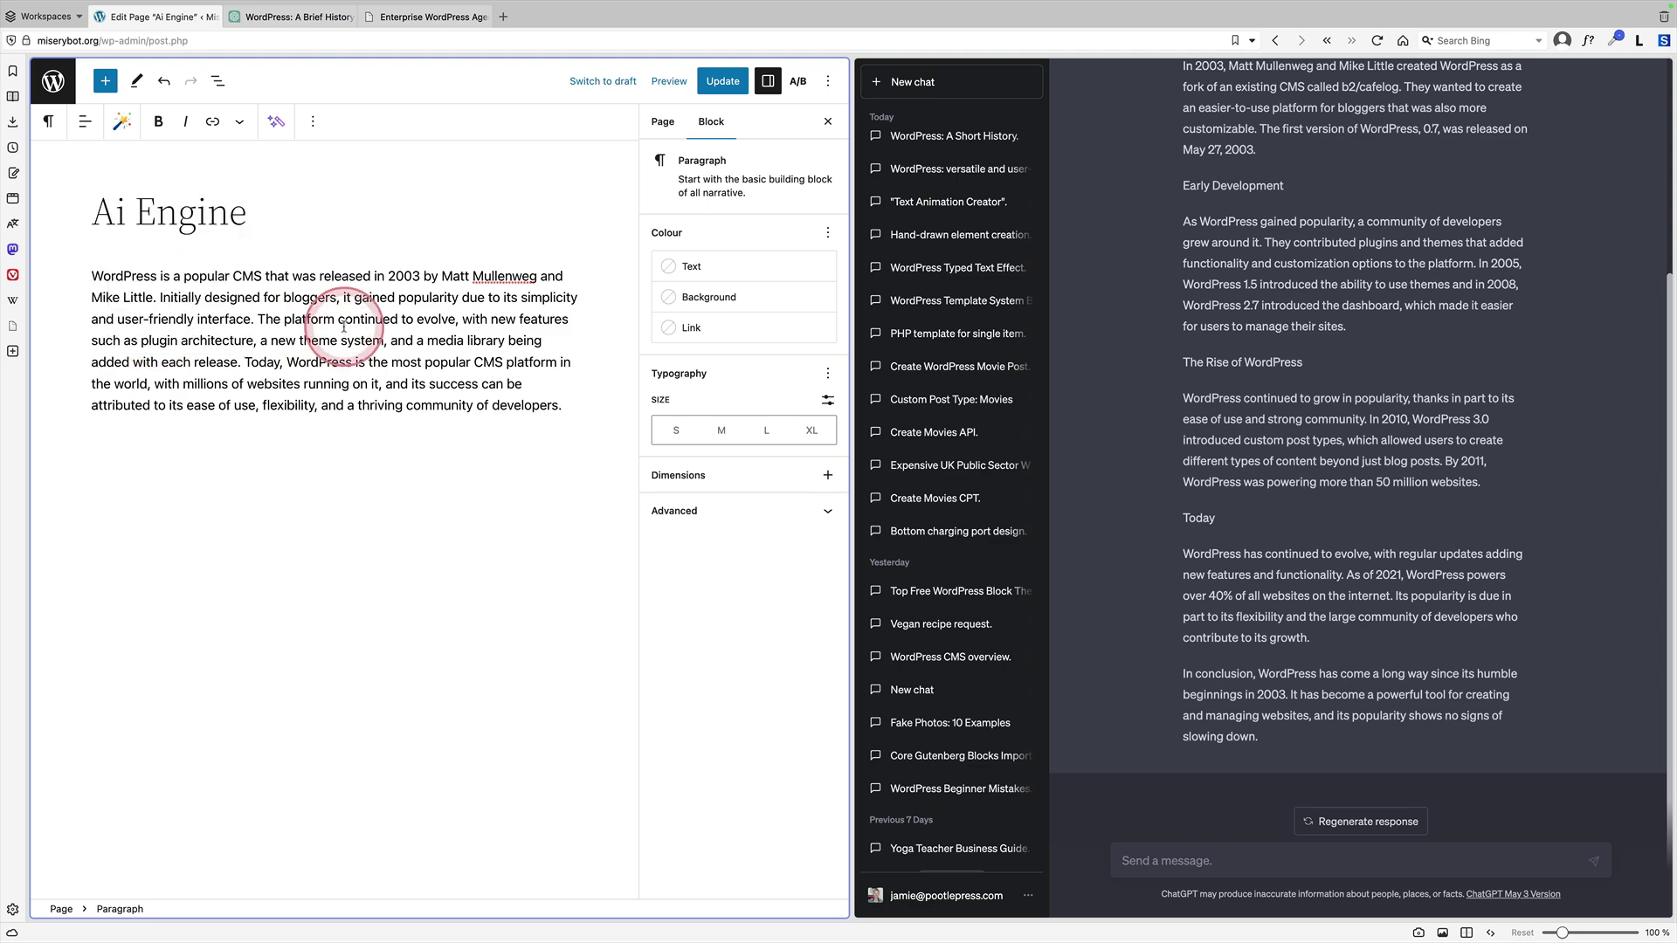
- Switch to the ChatGPT message box beside the editor
{"action": "left_click", "coordinate": [1307, 852]}
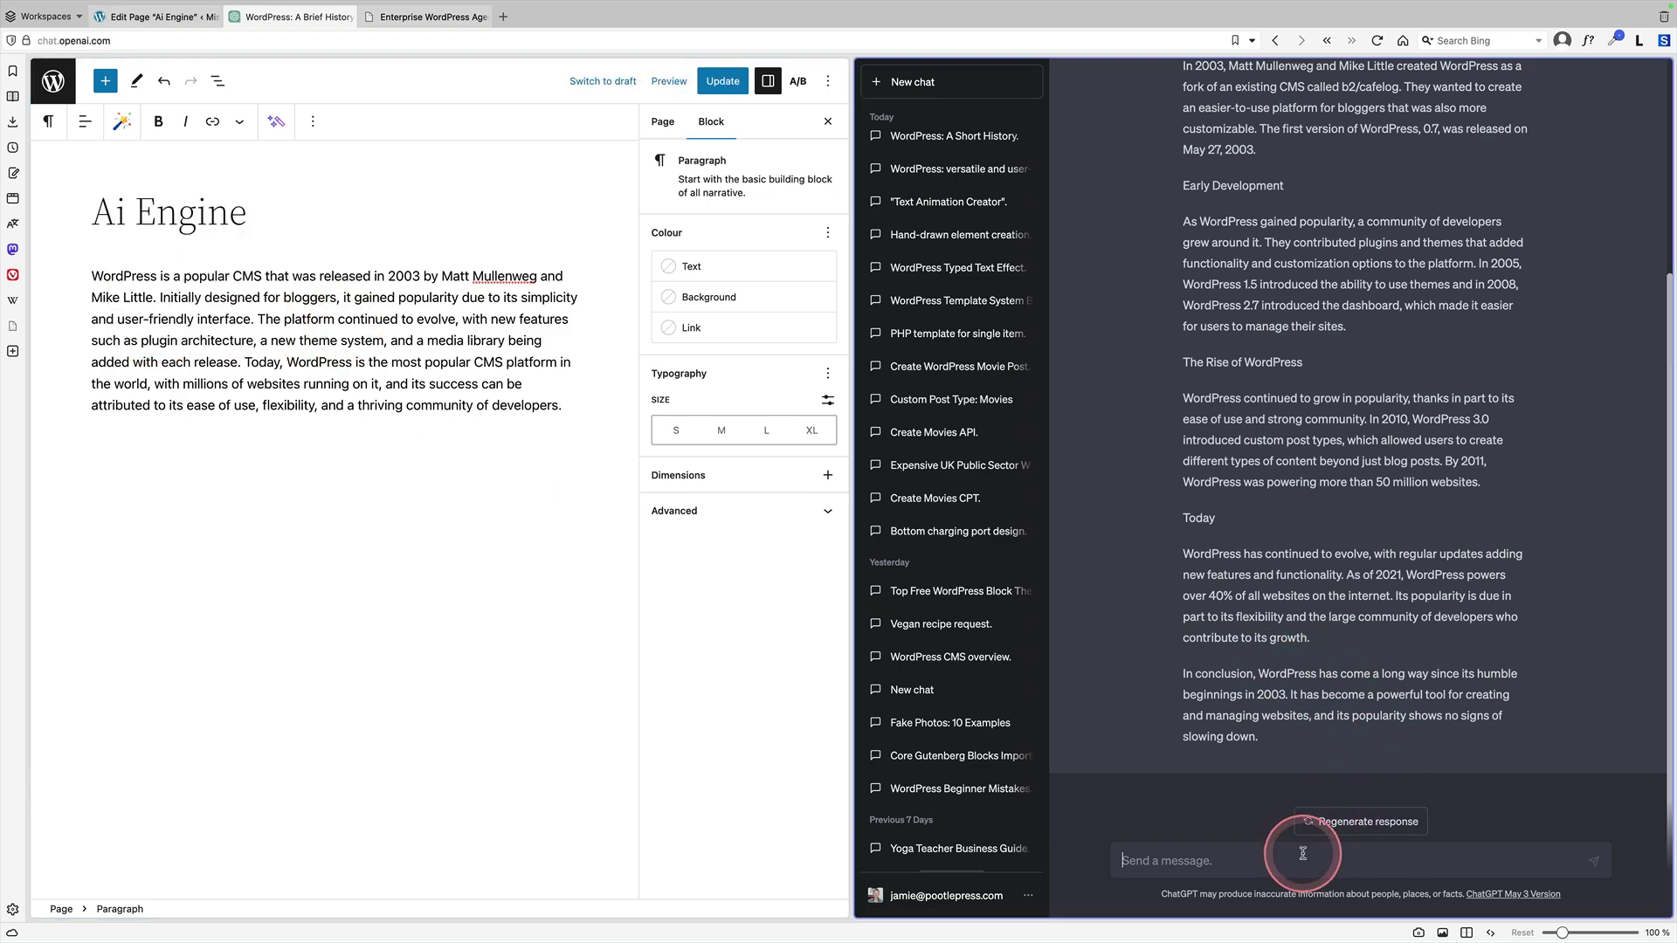